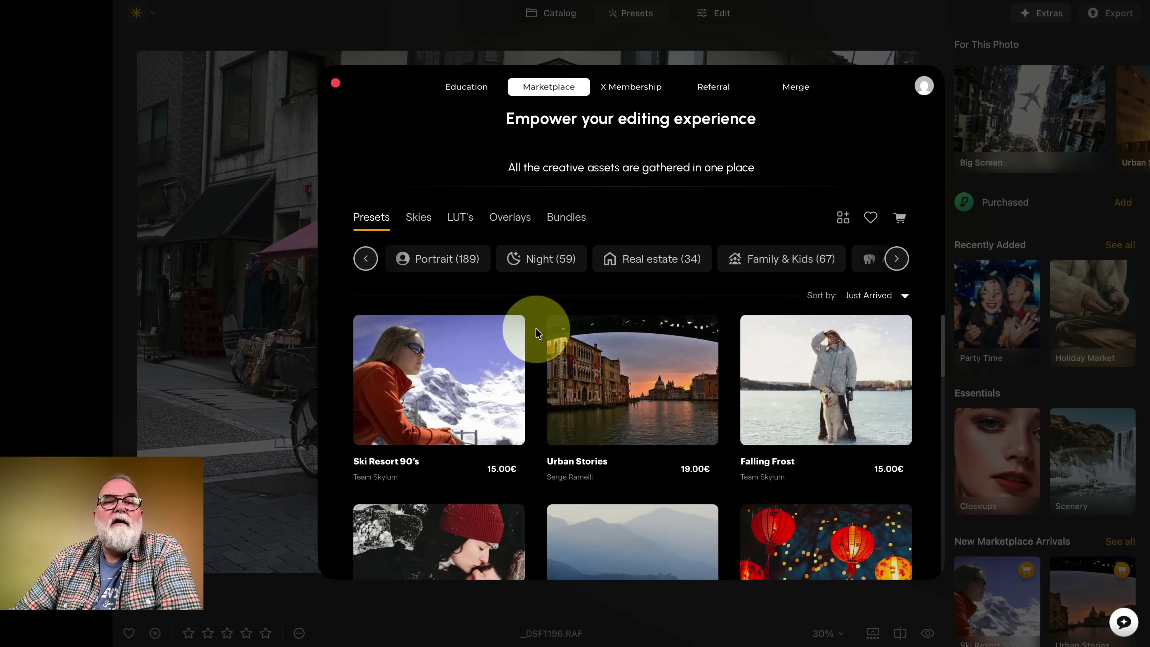
# Step: Browse the newest Marketplace presets and the full list of X Membership asset packs
pyautogui.scroll(-3, 495, 359)
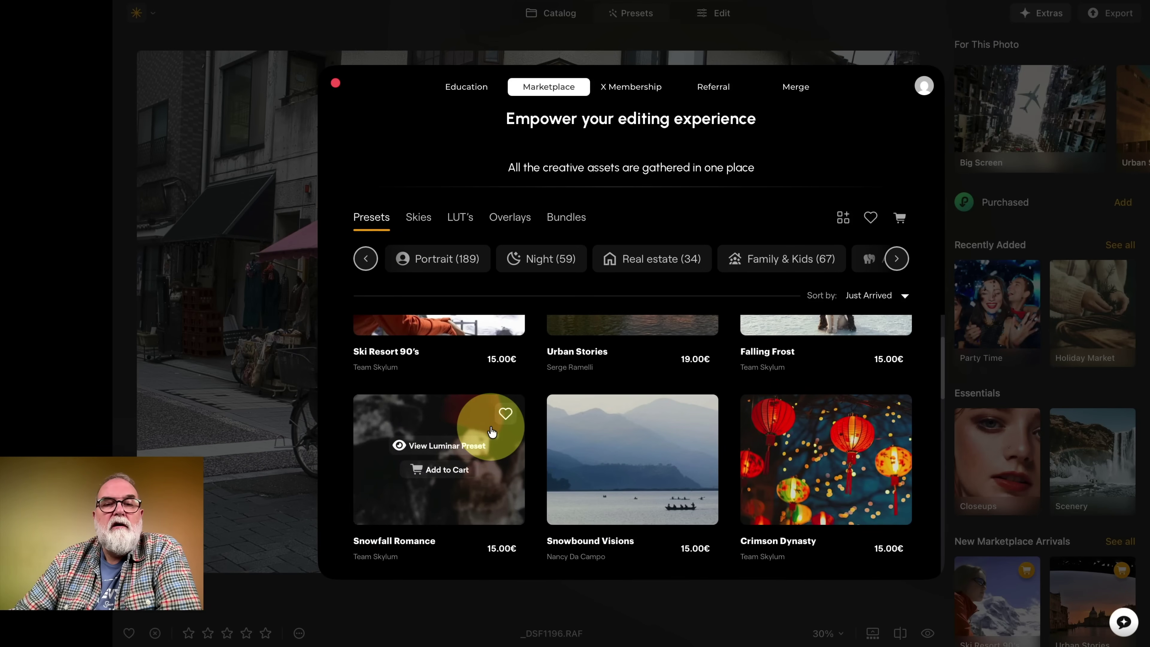
pyautogui.scroll(3, 493, 430)
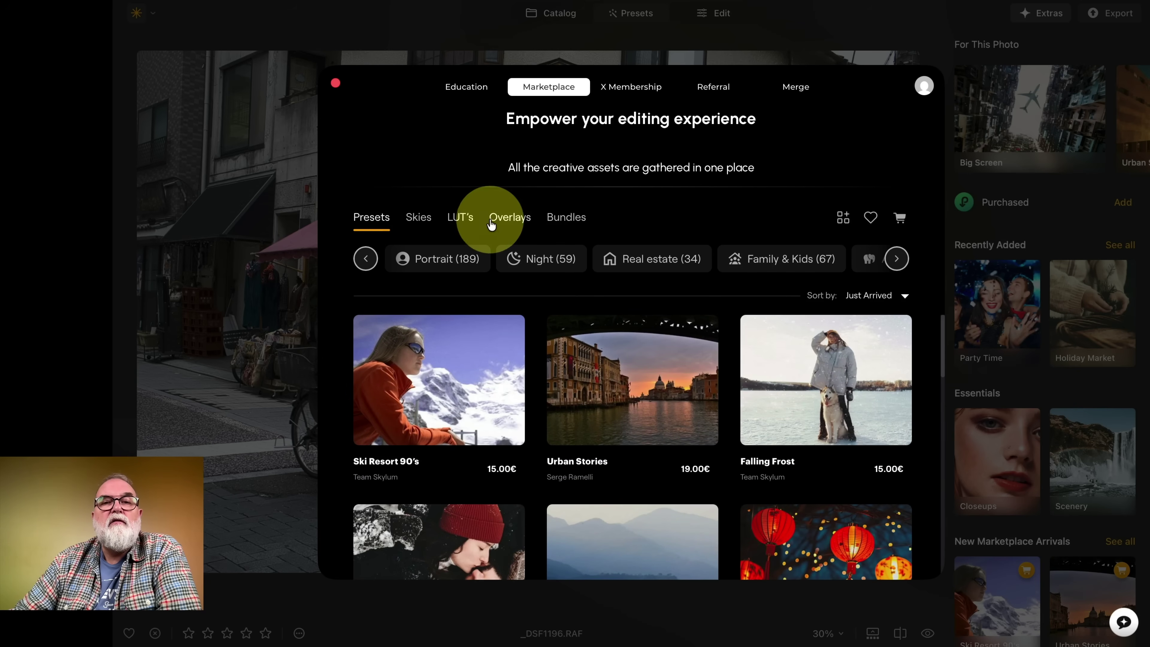
pyautogui.click(639, 87)
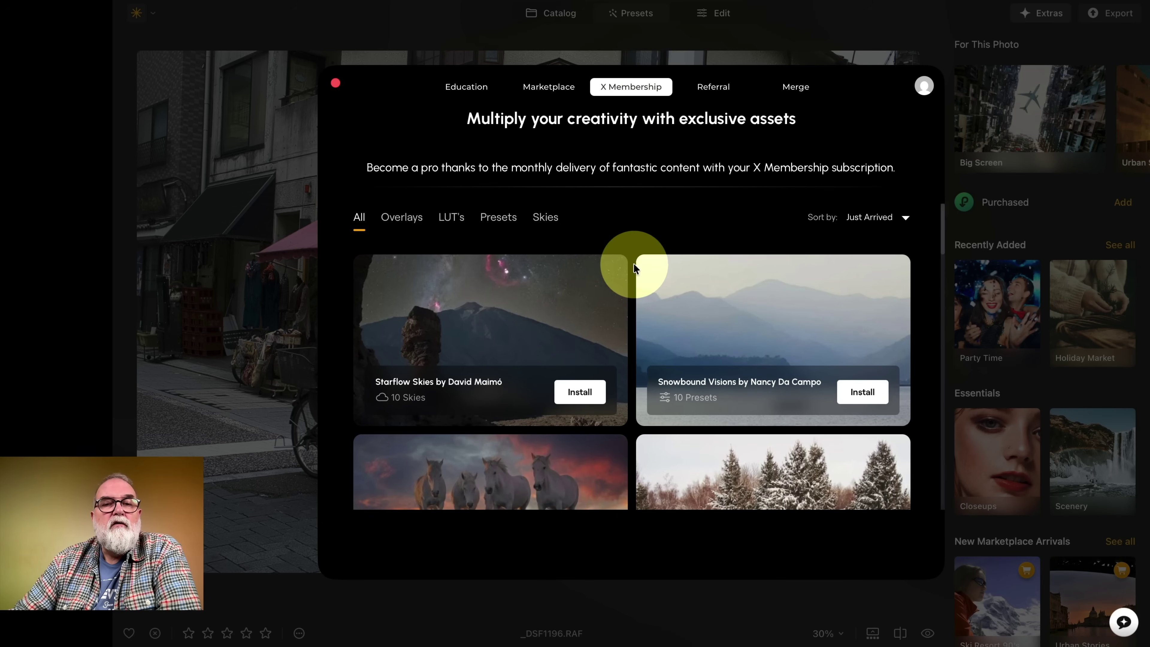
pyautogui.scroll(-10, 634, 263)
pyautogui.scroll(10, 634, 264)
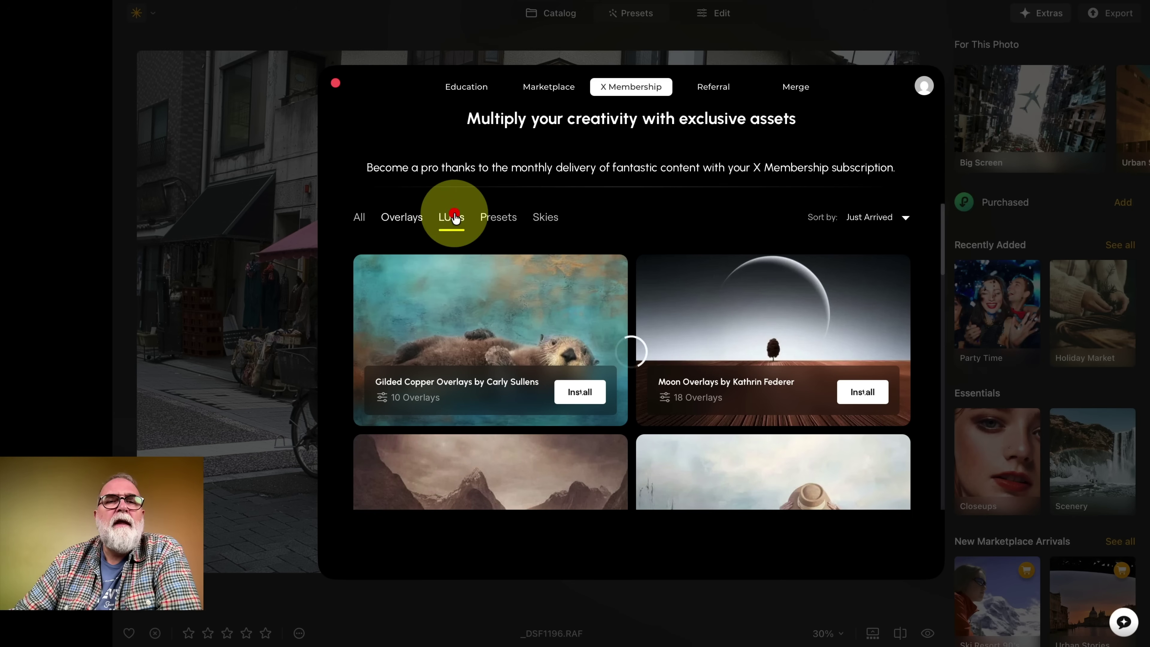
# Step: Look through the X Membership packs by category: LUTs, Presets and Skies
pyautogui.scroll(-10, 673, 368)
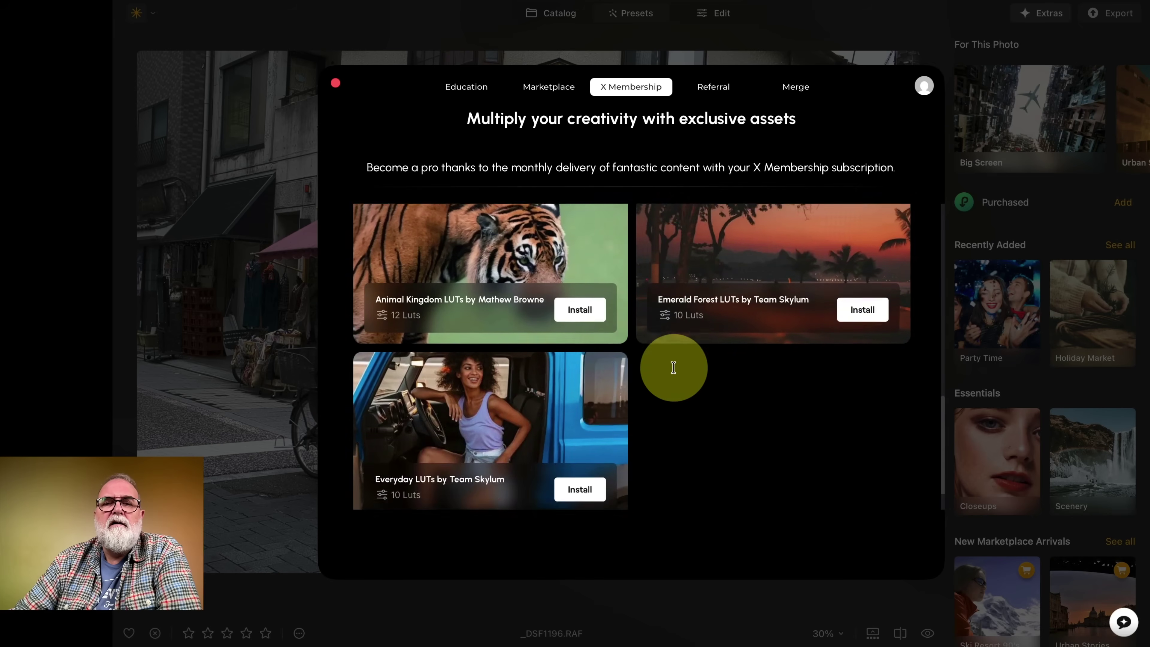
pyautogui.scroll(10, 673, 368)
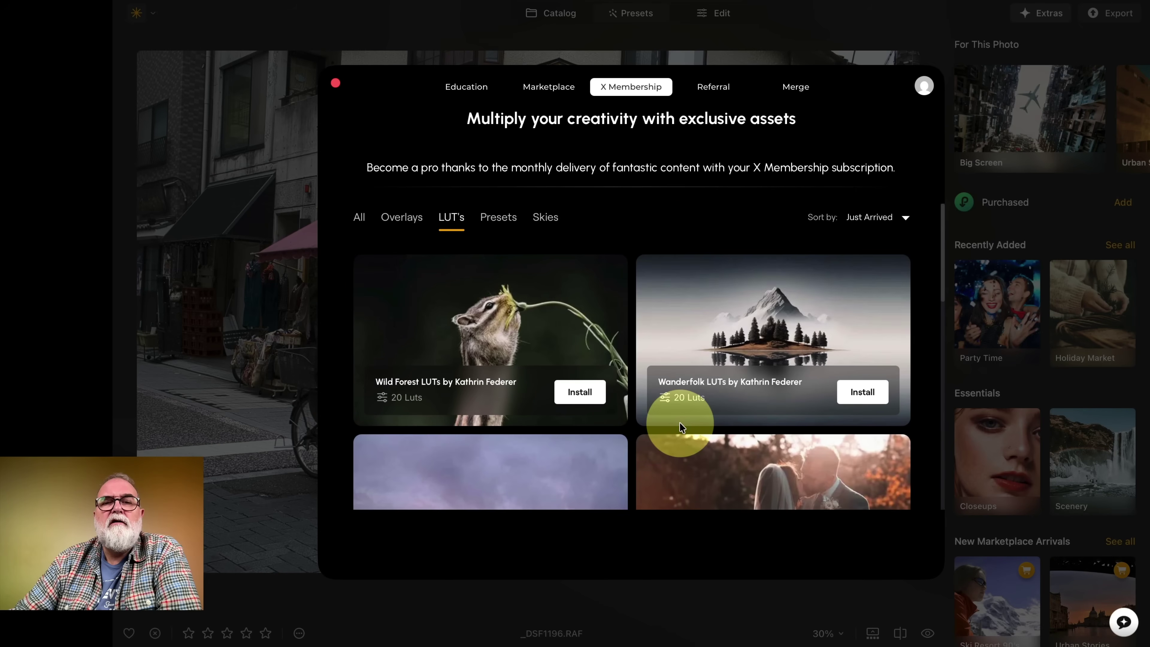
pyautogui.click(502, 219)
pyautogui.scroll(-10, 718, 347)
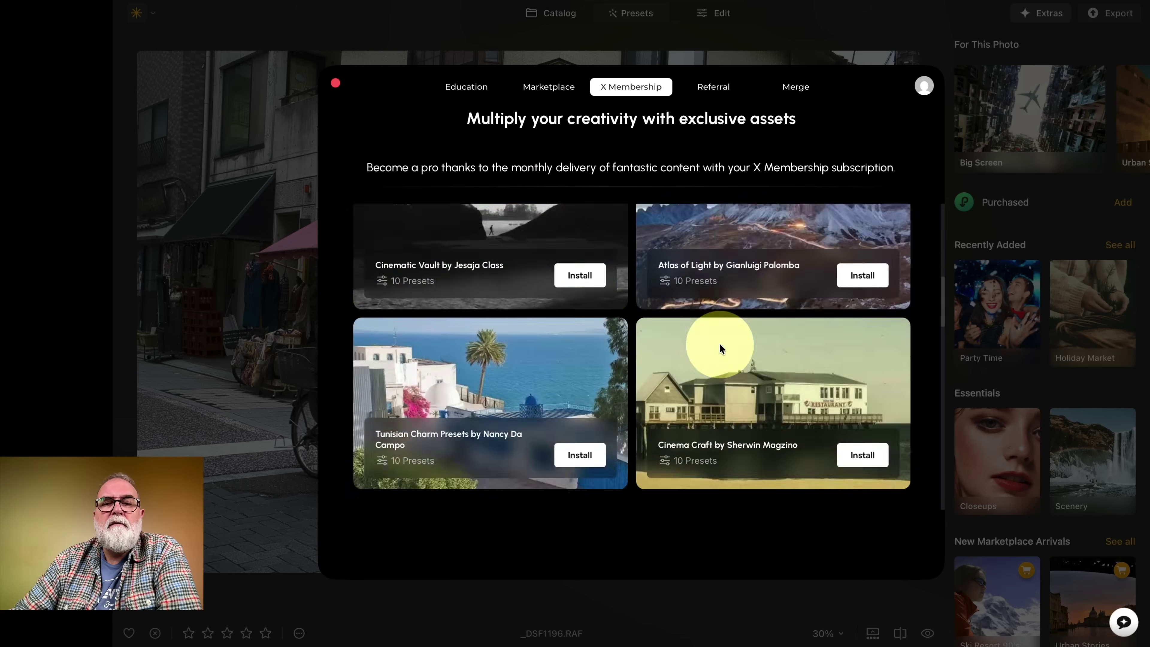
pyautogui.scroll(10, 719, 345)
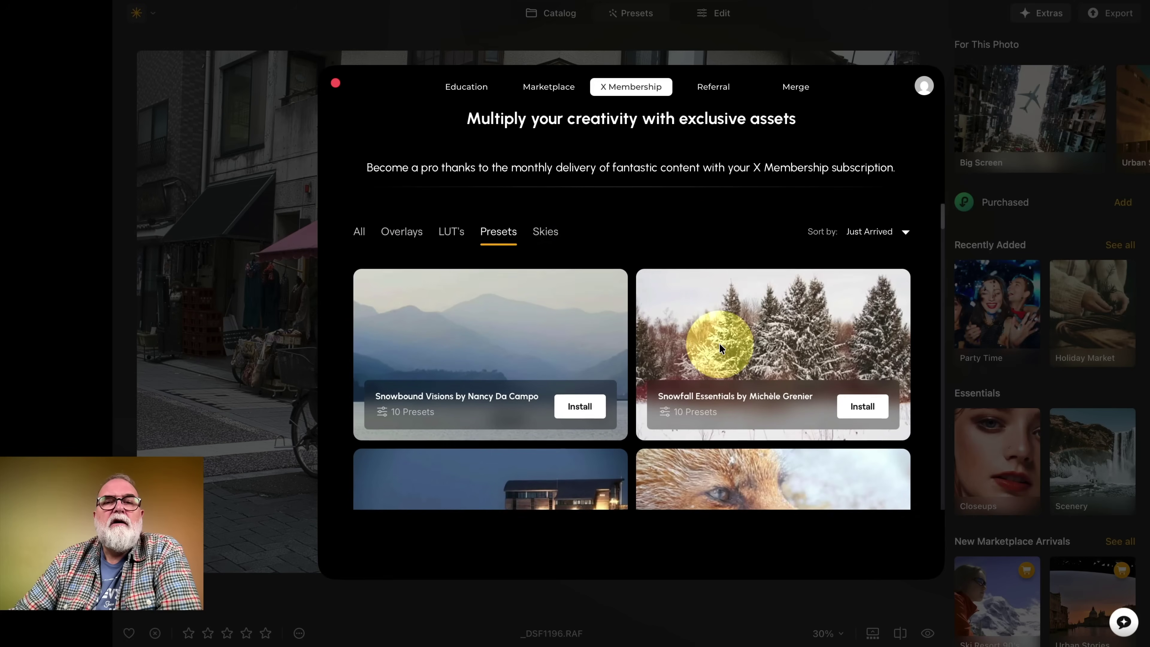
pyautogui.click(539, 221)
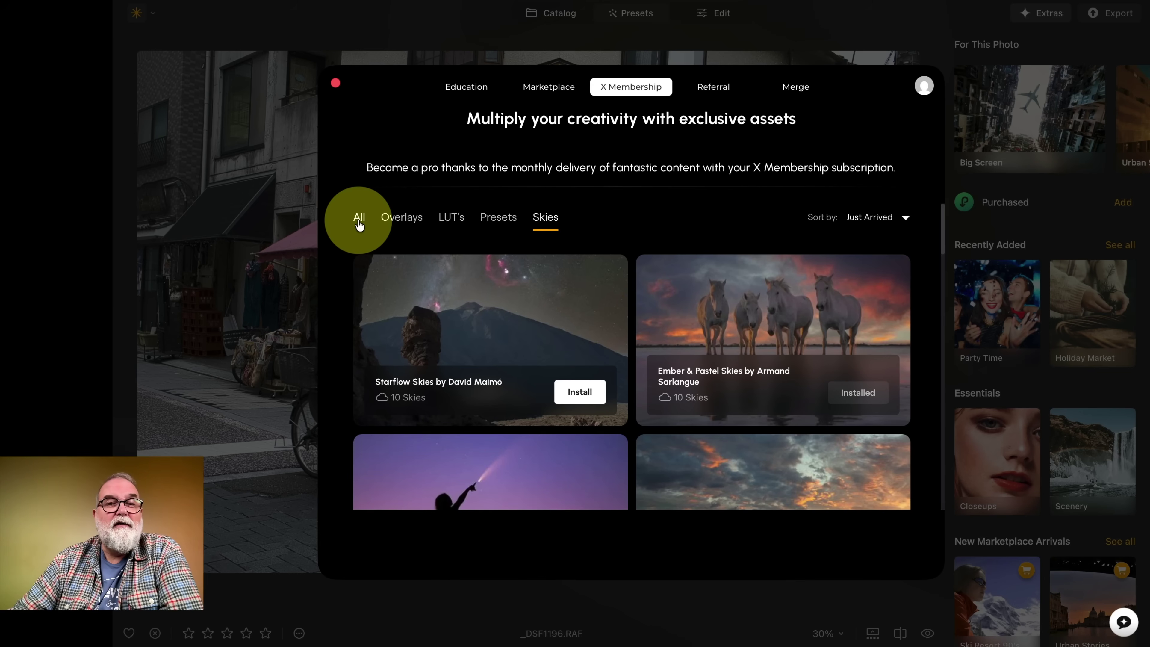
# Step: Return to all X Membership categories and look through the most recently arrived packs
pyautogui.click(359, 218)
pyautogui.scroll(-5, 582, 359)
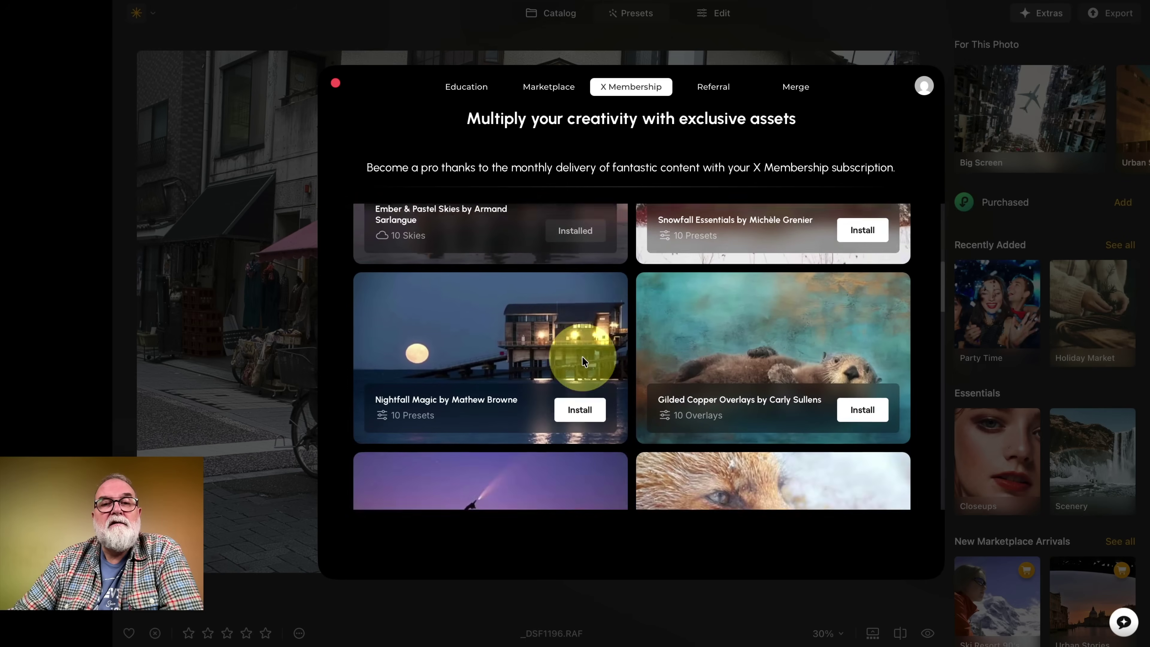
pyautogui.scroll(3, 583, 361)
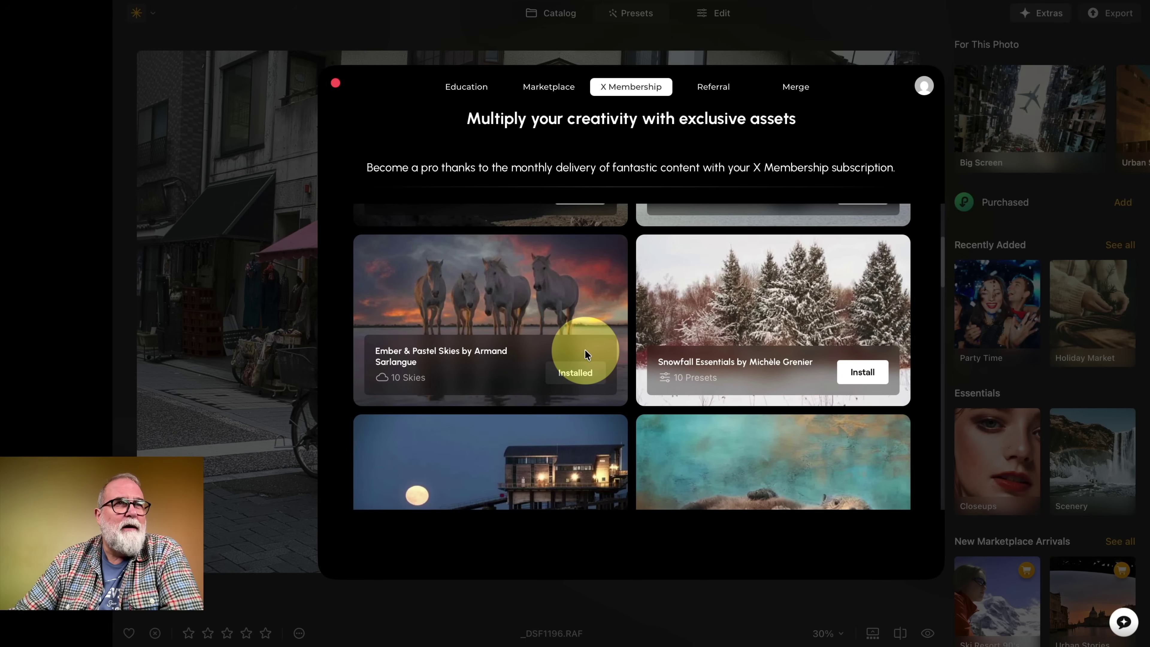
pyautogui.scroll(-5, 757, 334)
pyautogui.scroll(-1, 758, 334)
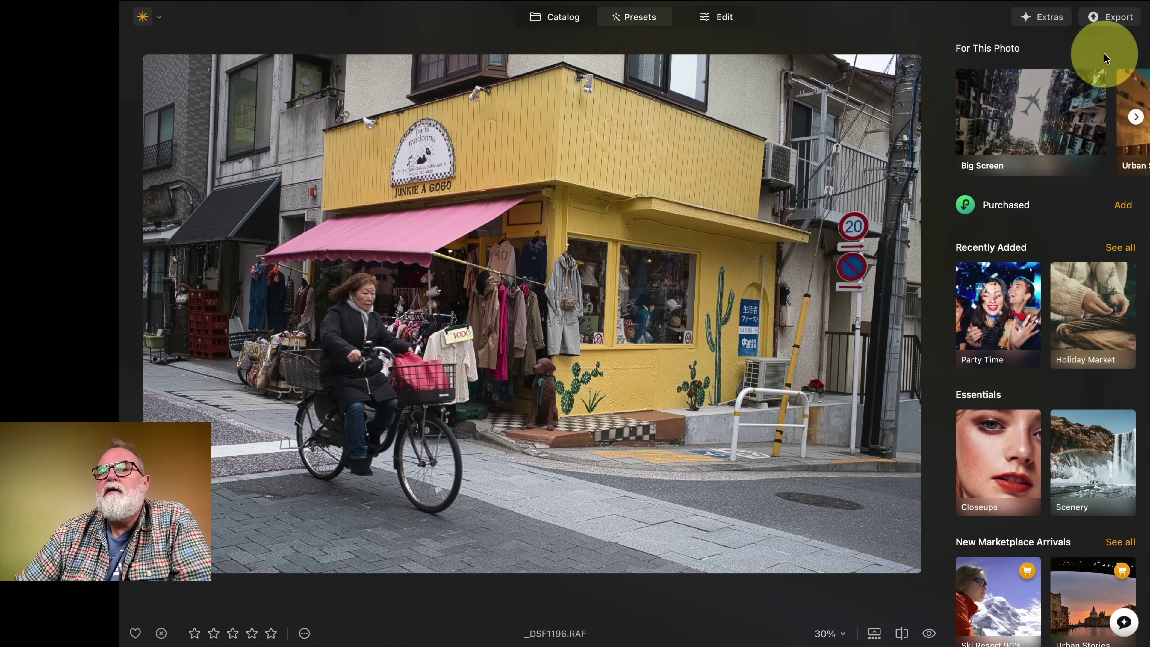
# Step: Reopen the Extras window and examine the newest X Membership packs
pyautogui.click(1049, 23)
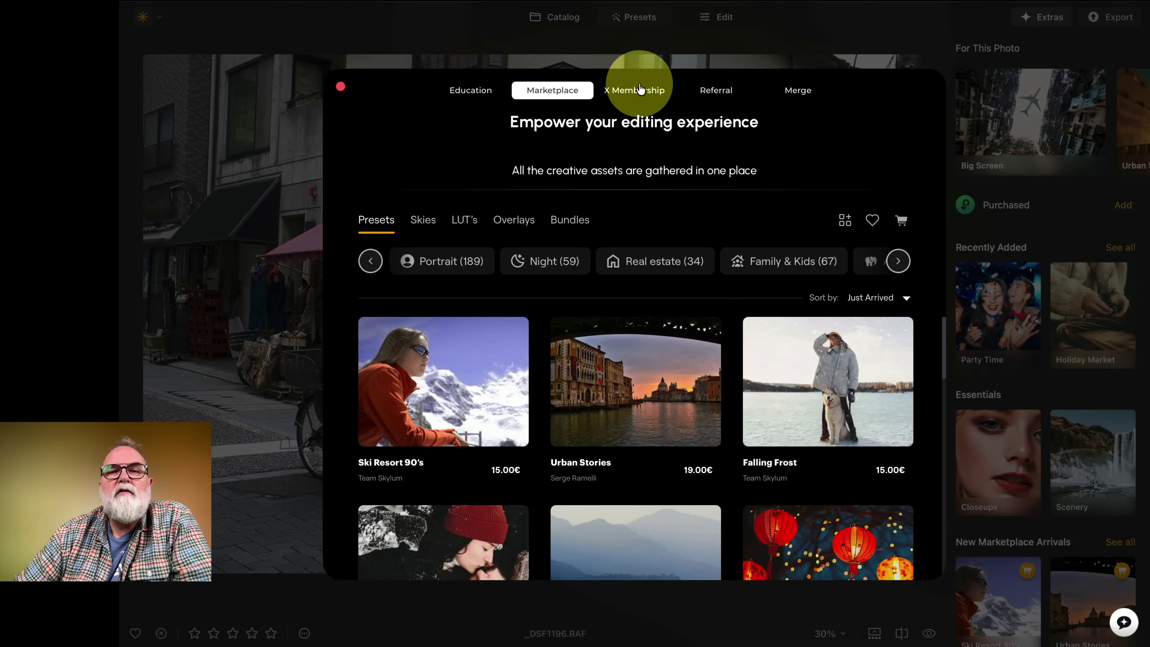
pyautogui.click(640, 90)
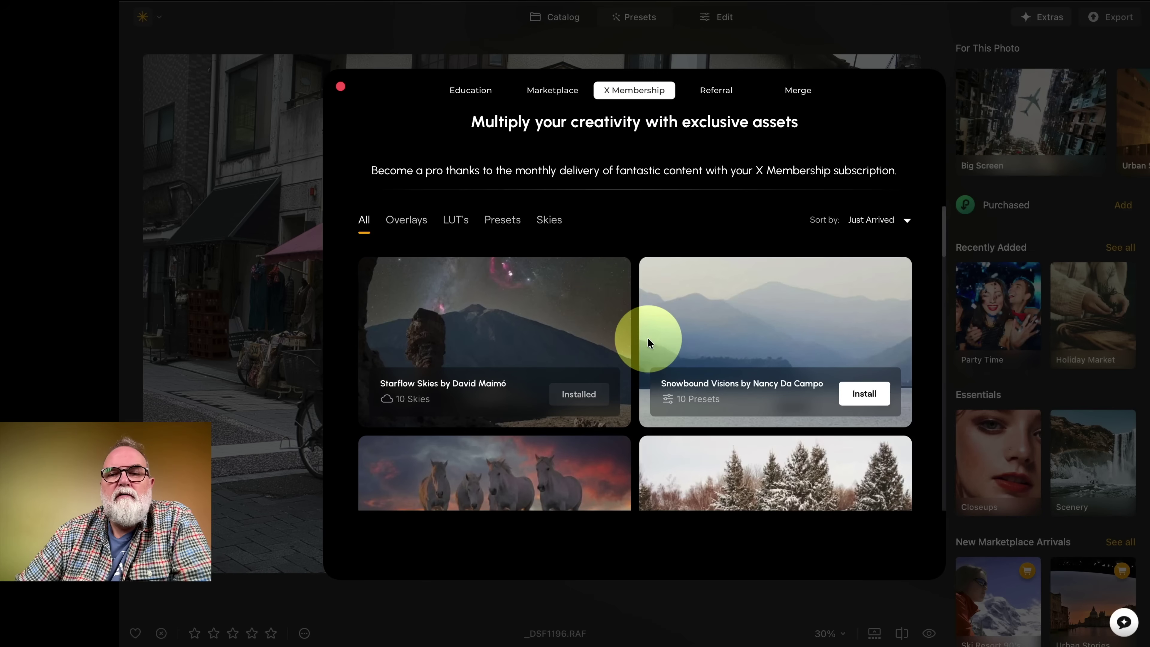
pyautogui.scroll(-3, 647, 335)
pyautogui.scroll(-2, 649, 341)
pyautogui.scroll(5, 648, 341)
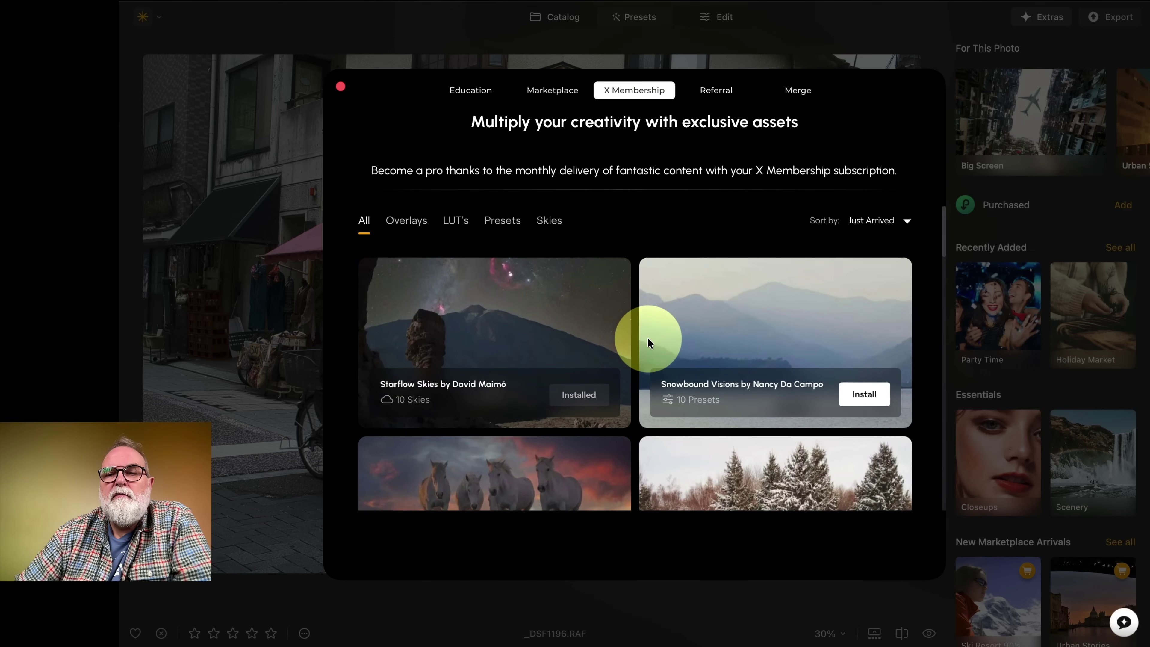
pyautogui.scroll(-1, 648, 342)
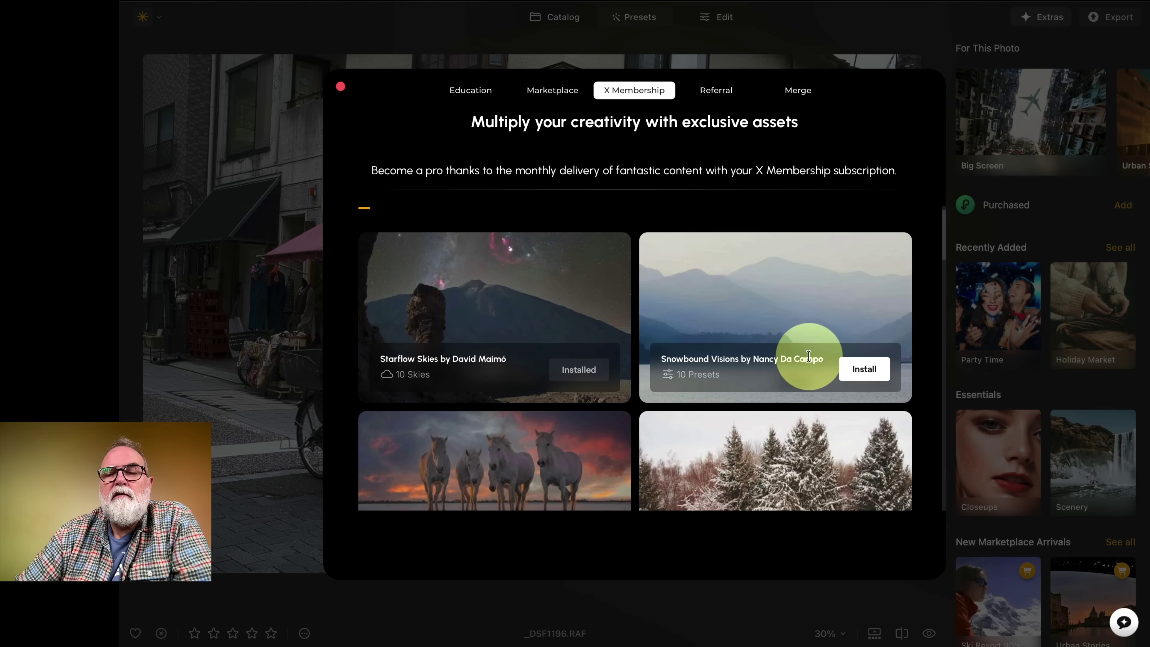
pyautogui.scroll(-1, 808, 356)
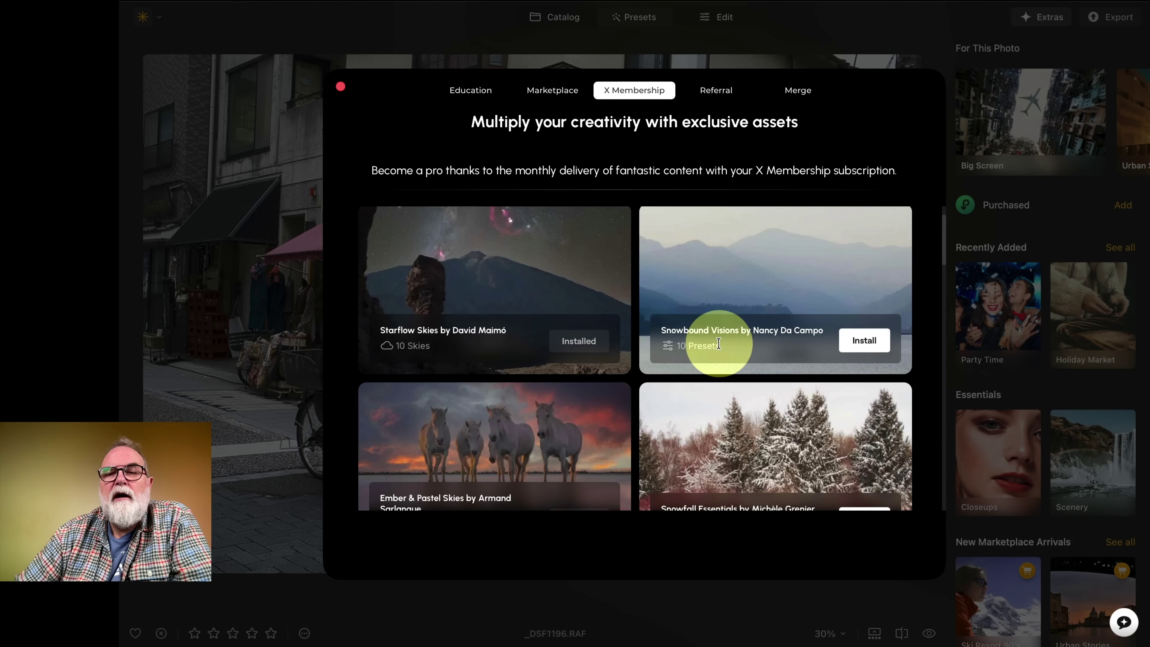
# Step: Install the Snowbound Visions preset pack from the X Membership assets
pyautogui.scroll(2, 502, 219)
pyautogui.click(451, 219)
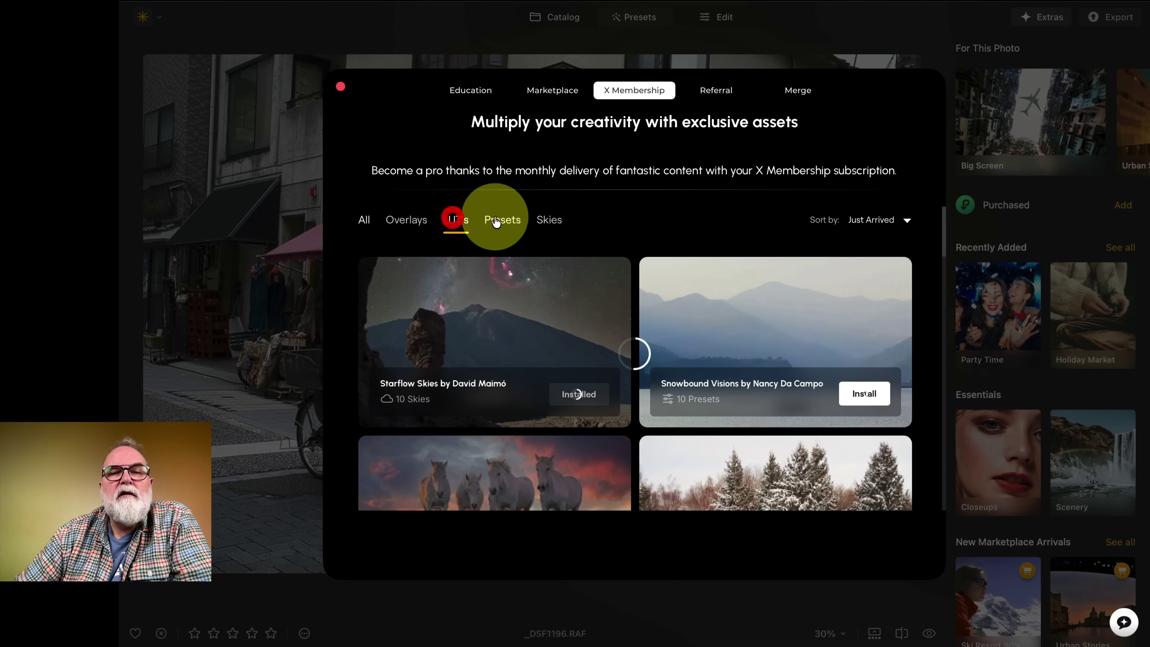
pyautogui.click(495, 220)
pyautogui.click(548, 220)
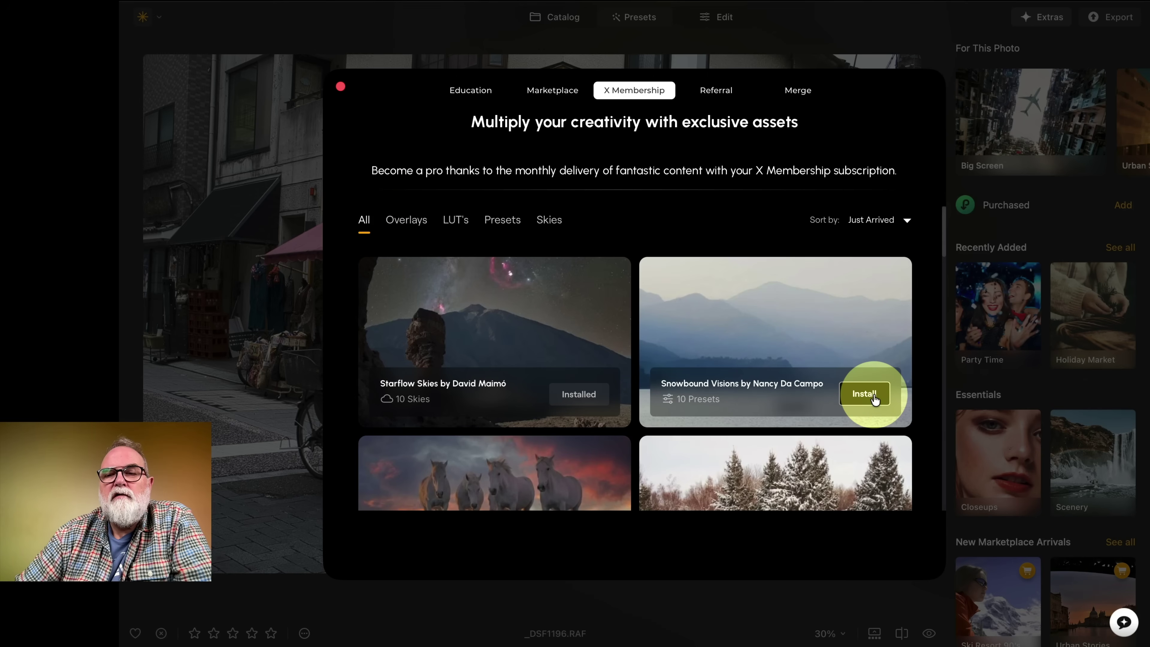
pyautogui.click(873, 396)
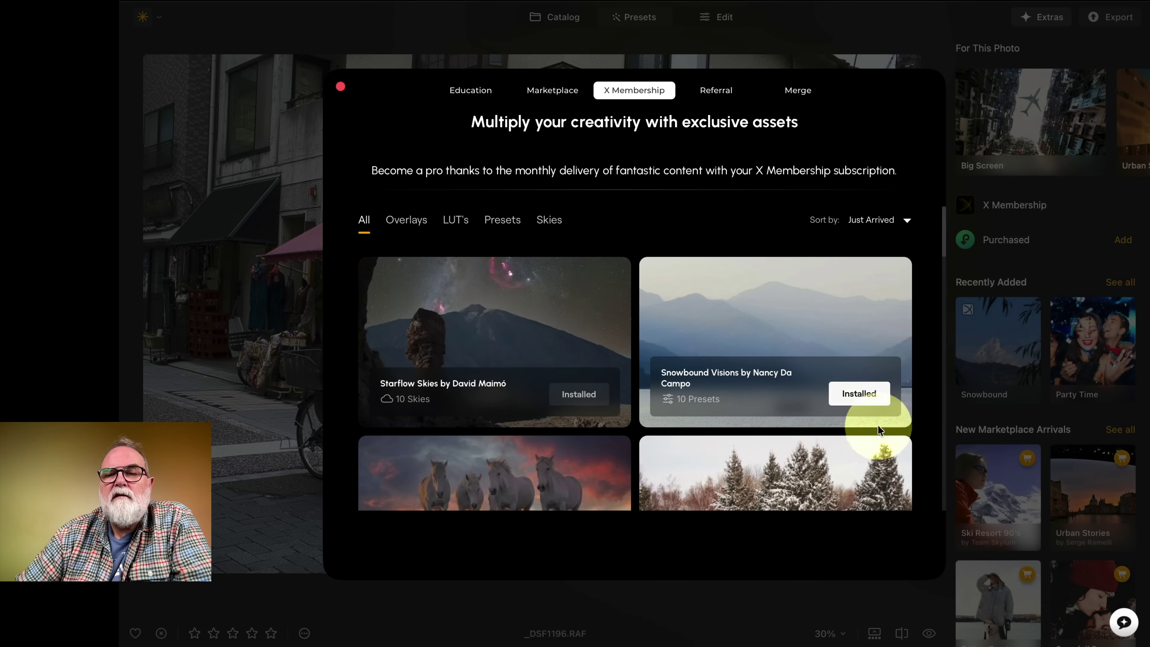
# Step: Check the X Membership Presets category and the remaining packs in the full list
pyautogui.click(498, 220)
pyautogui.click(363, 220)
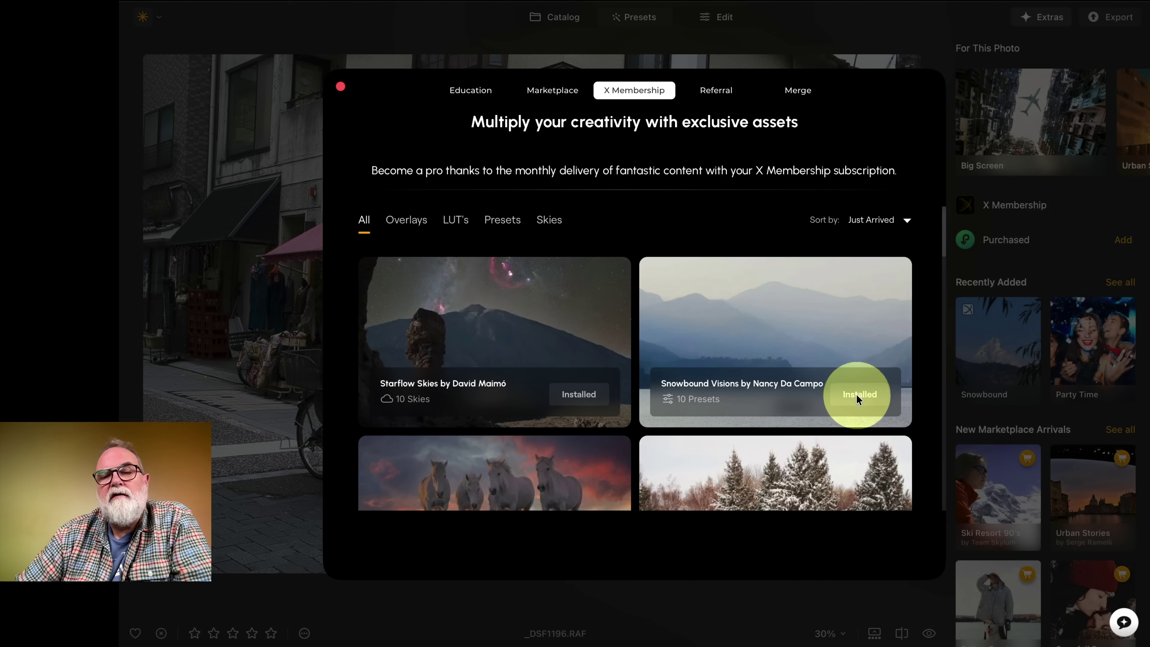
pyautogui.scroll(-5, 901, 424)
pyautogui.scroll(-3, 901, 425)
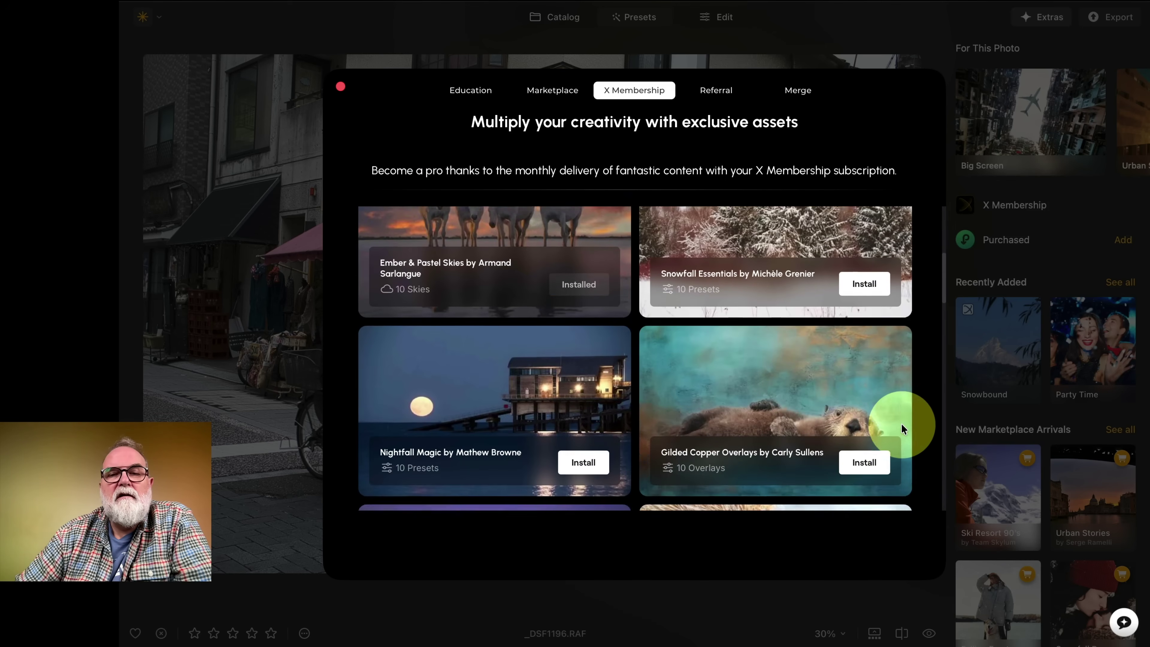
pyautogui.scroll(10, 901, 424)
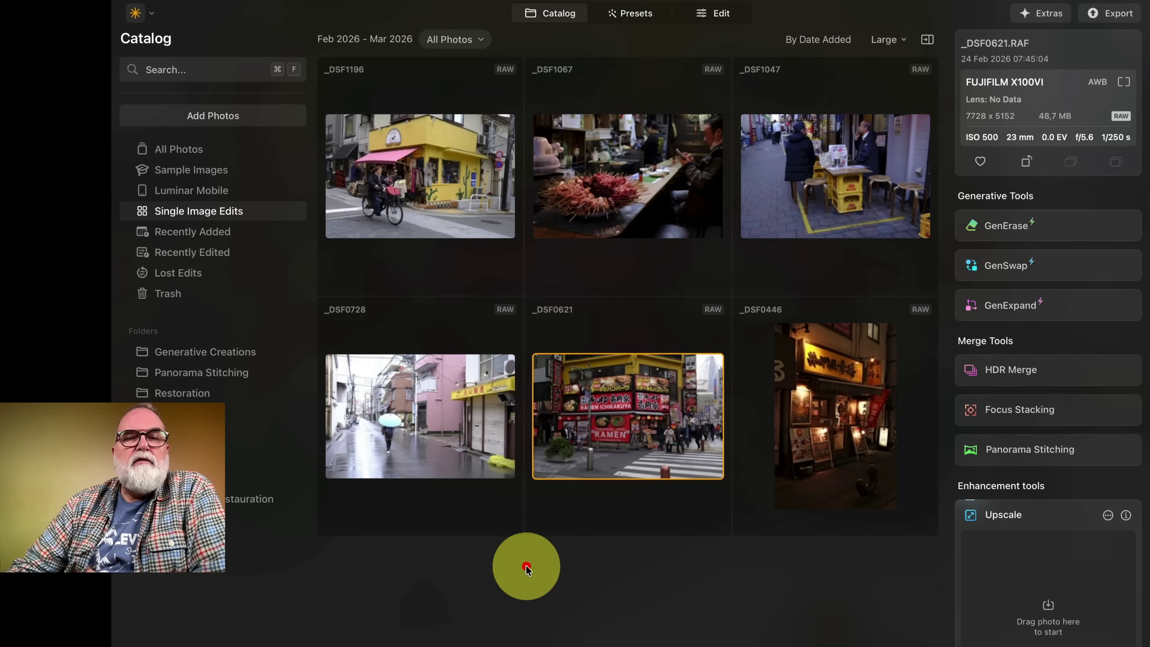
# Step: Open the photo _DSF1196 of the yellow shop from Single Image Edits and show its presets
pyautogui.click(526, 567)
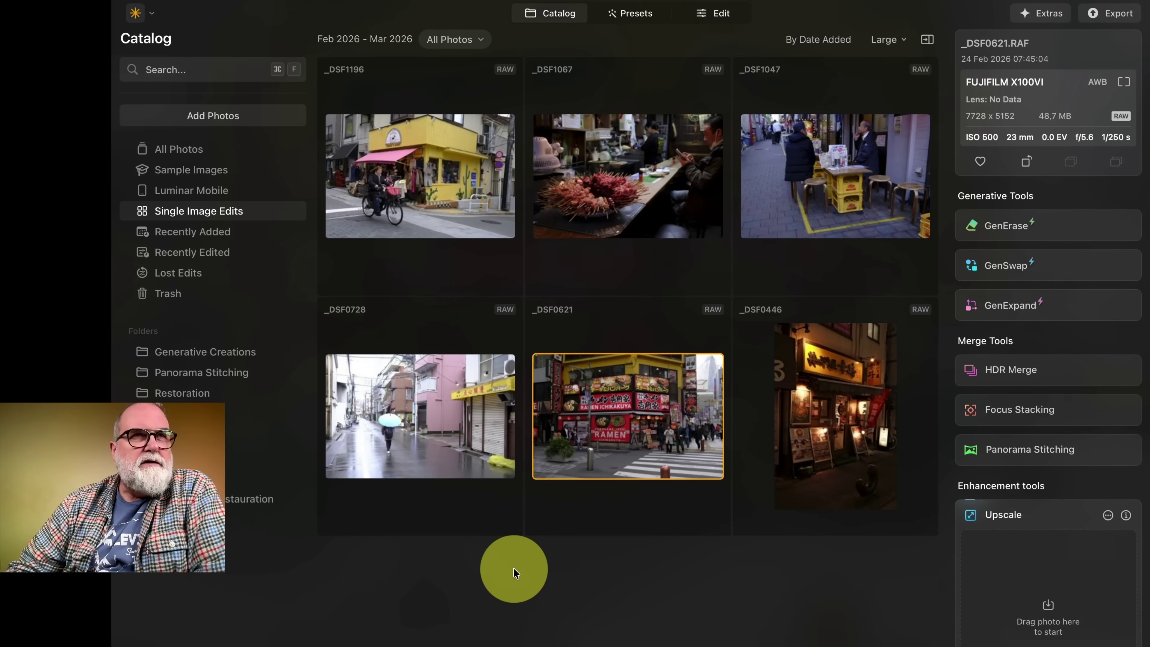
pyautogui.click(420, 154)
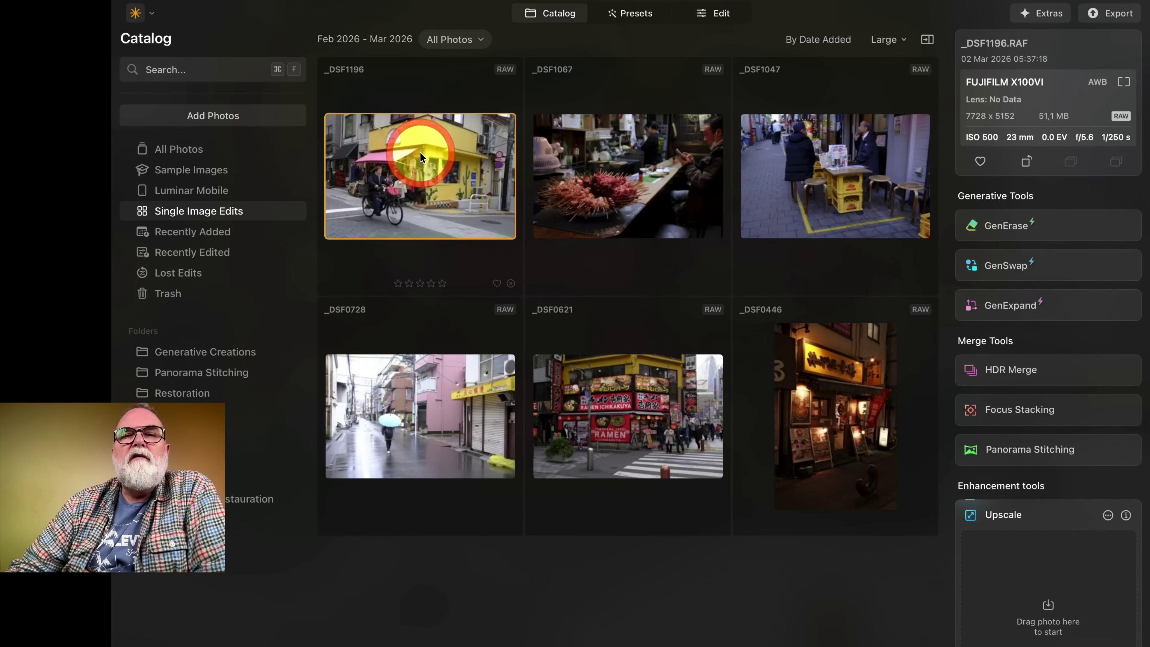
pyautogui.doubleClick(461, 170)
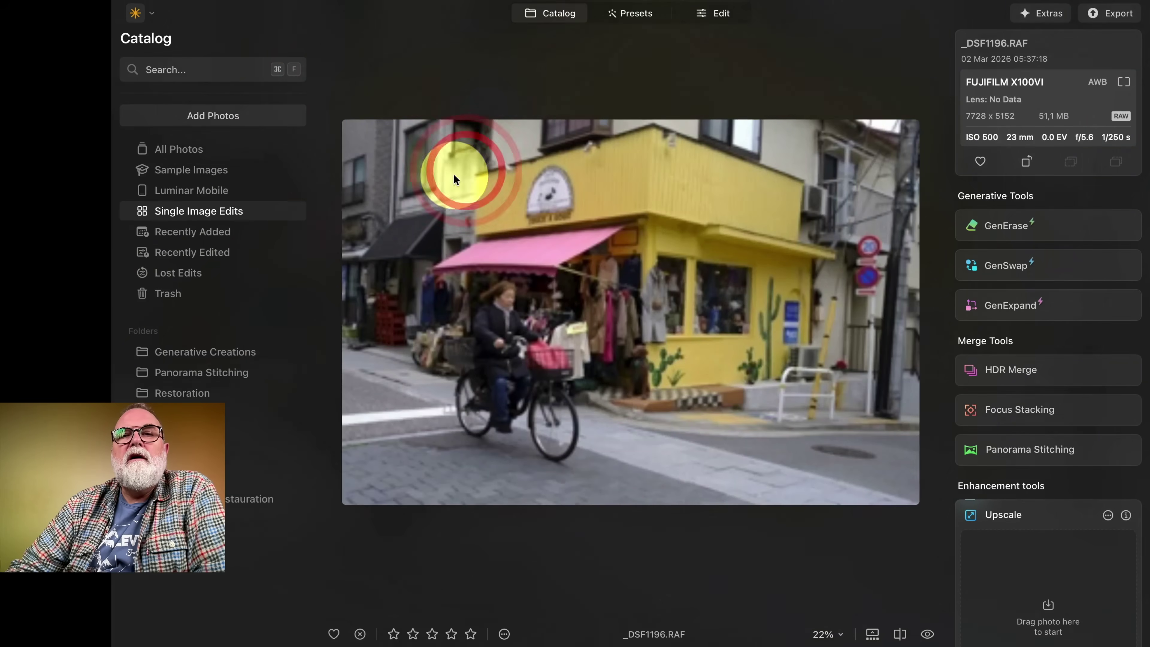
pyautogui.click(640, 14)
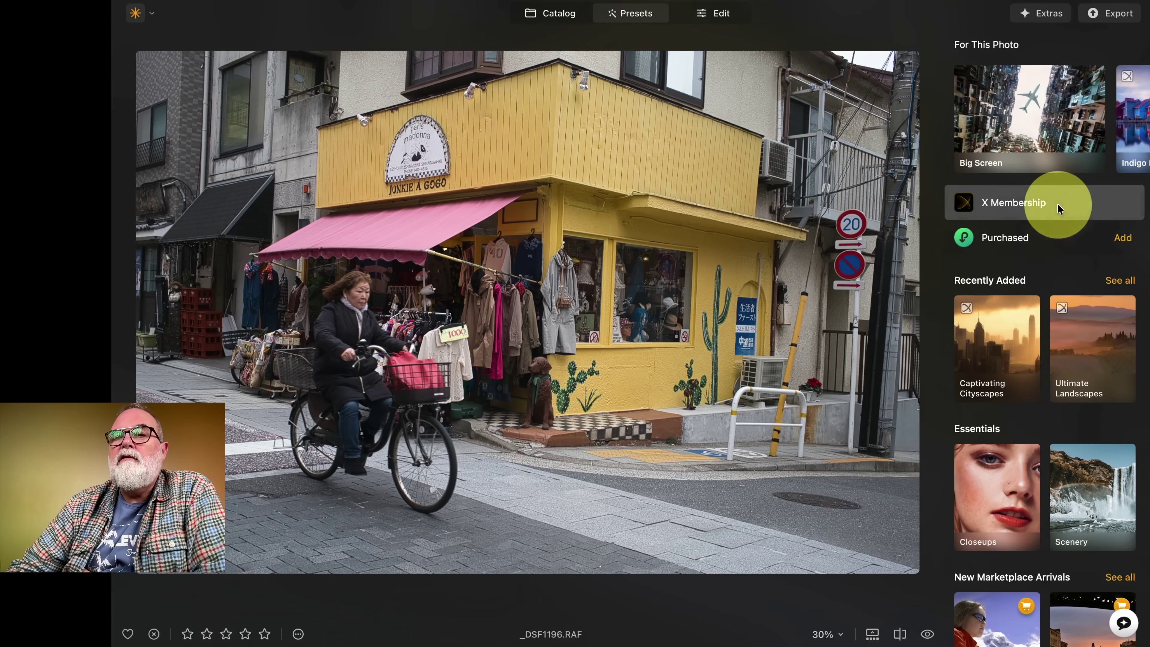
# Step: Find and open the Japan Autumn Dream collection among the installed X Membership presets
pyautogui.click(1033, 203)
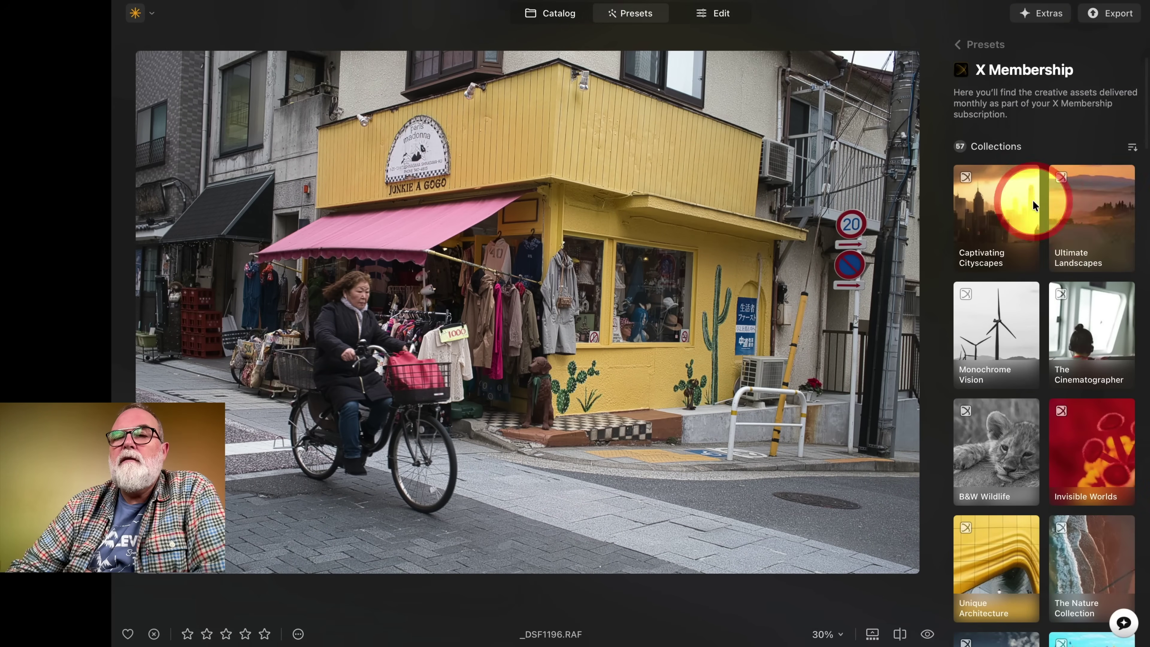
pyautogui.scroll(-2, 1109, 246)
pyautogui.scroll(-10, 1108, 246)
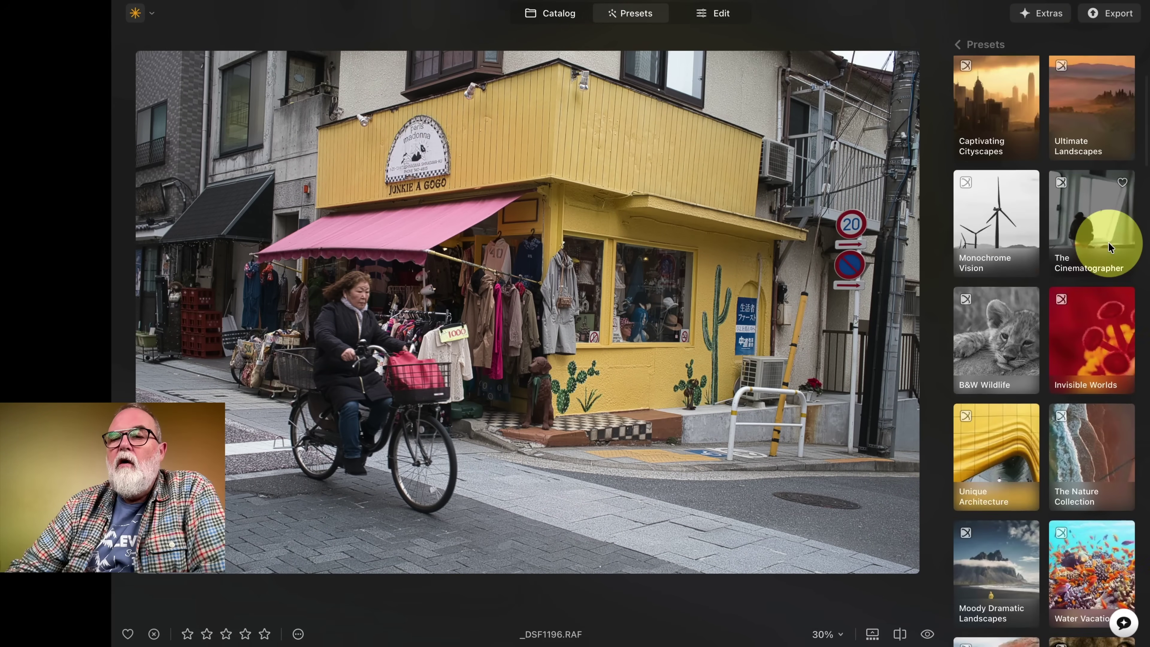
pyautogui.scroll(-10, 1109, 247)
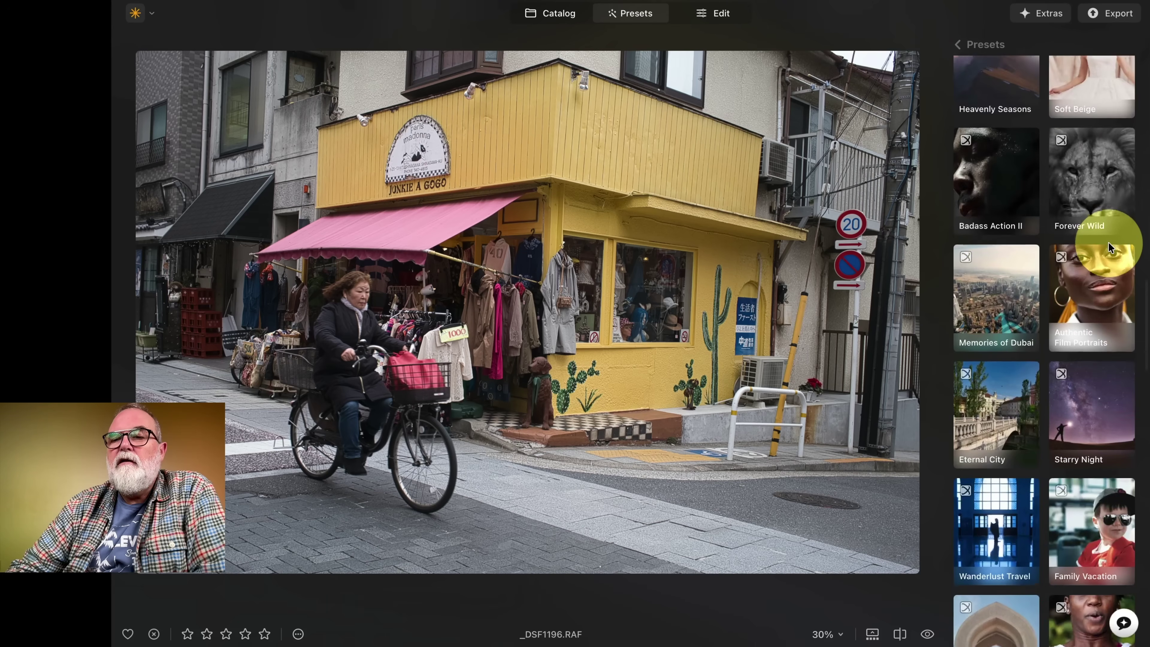
pyautogui.scroll(-5, 1109, 243)
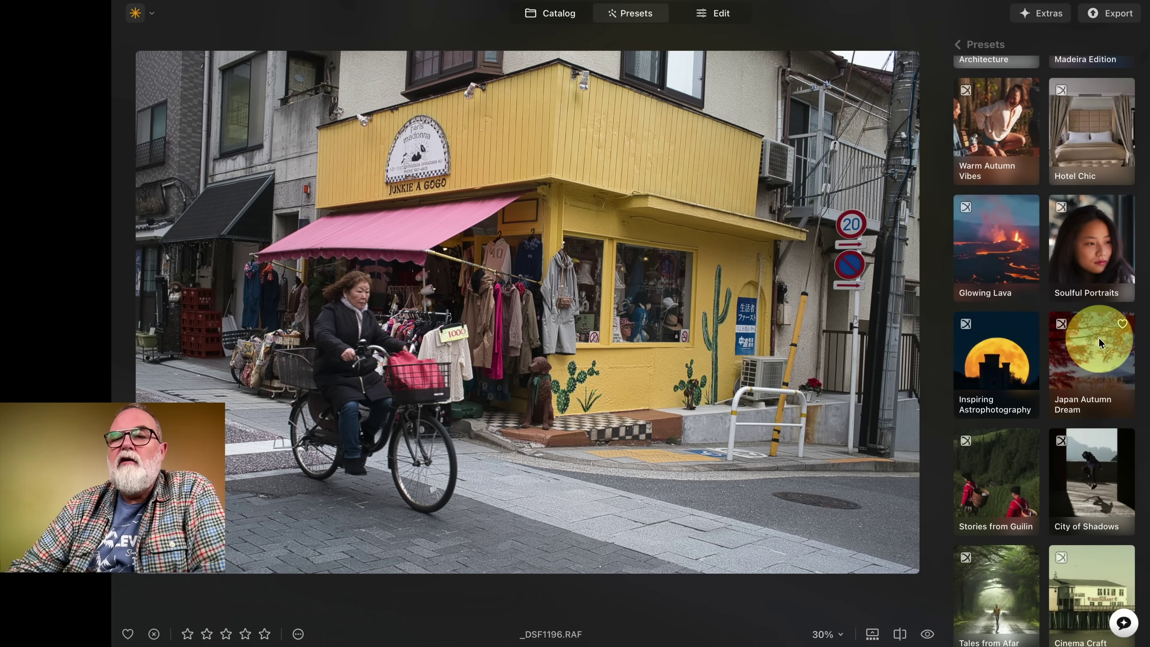
pyautogui.click(1098, 337)
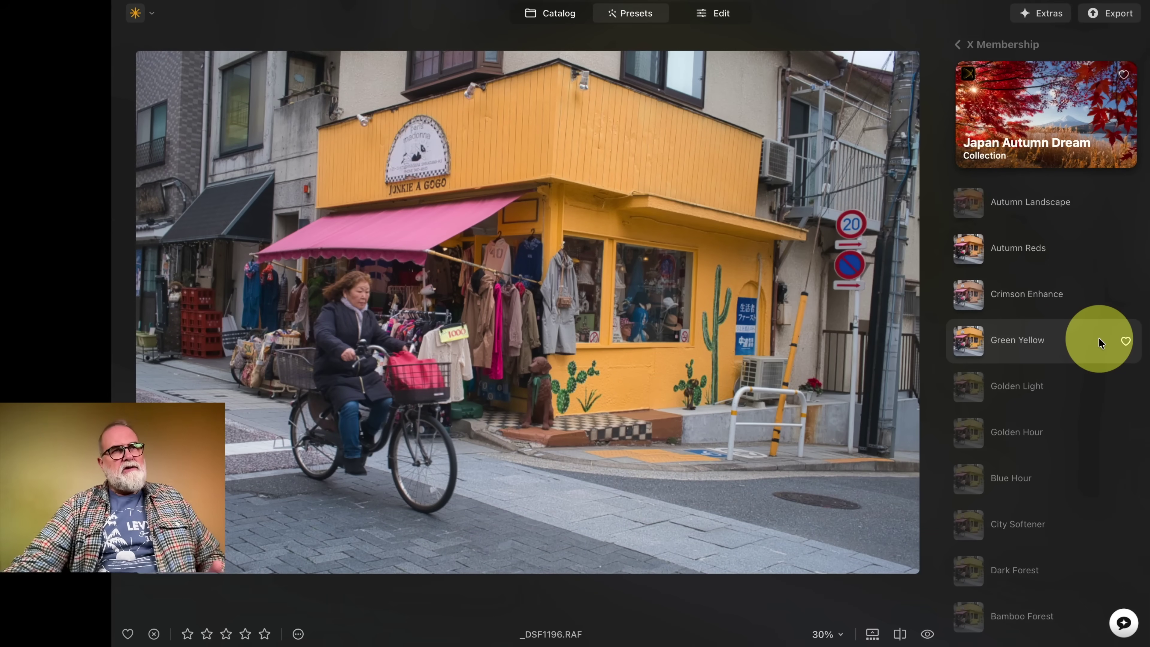
# Step: Preview the Japan Autumn Dream presets from Autumn Landscape to Green Yellow, and apply City Softener at a strength of 56
pyautogui.click(1020, 240)
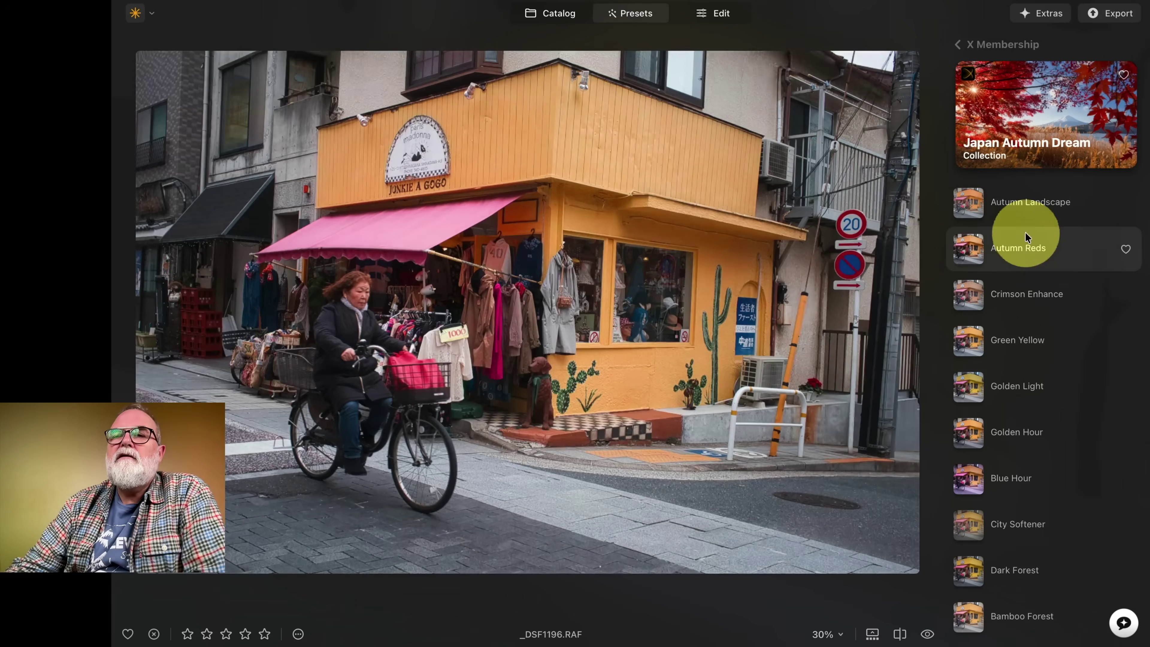
pyautogui.click(1019, 201)
pyautogui.click(1019, 254)
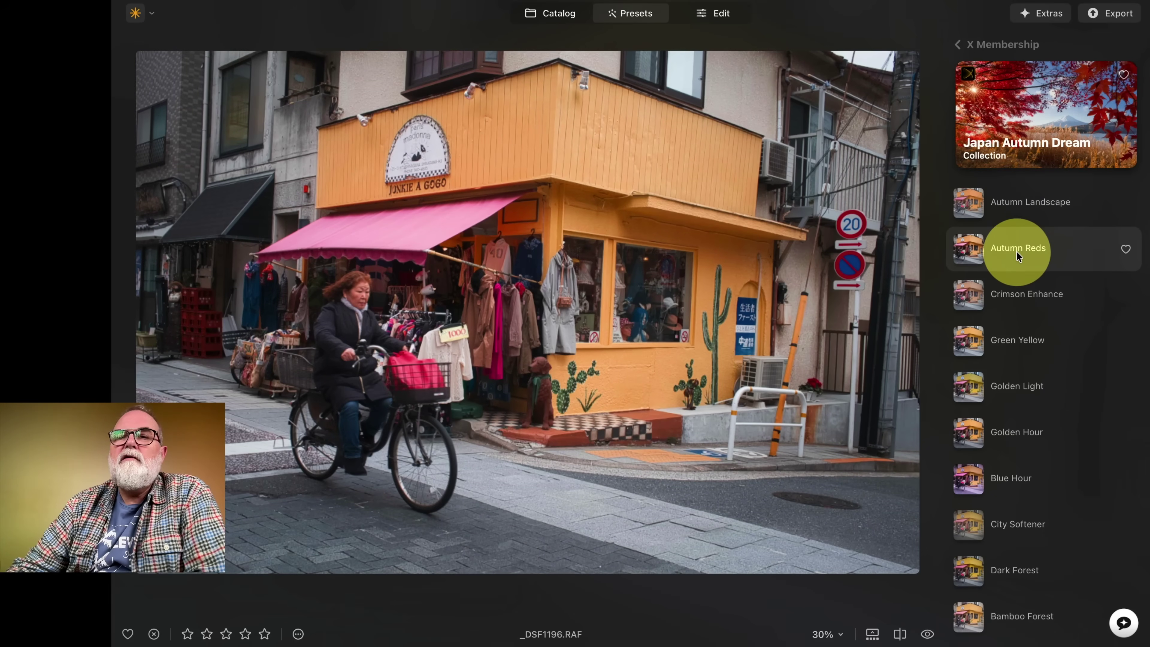
pyautogui.click(1018, 294)
pyautogui.scroll(-1, 1032, 308)
pyautogui.click(1036, 313)
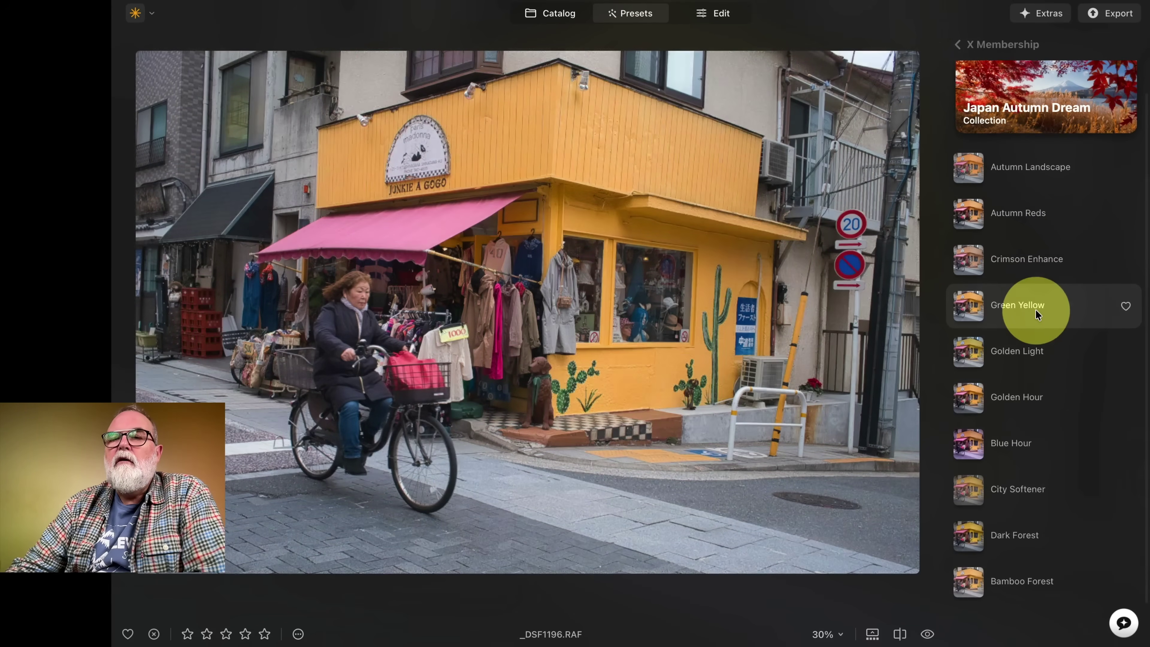
pyautogui.click(1028, 499)
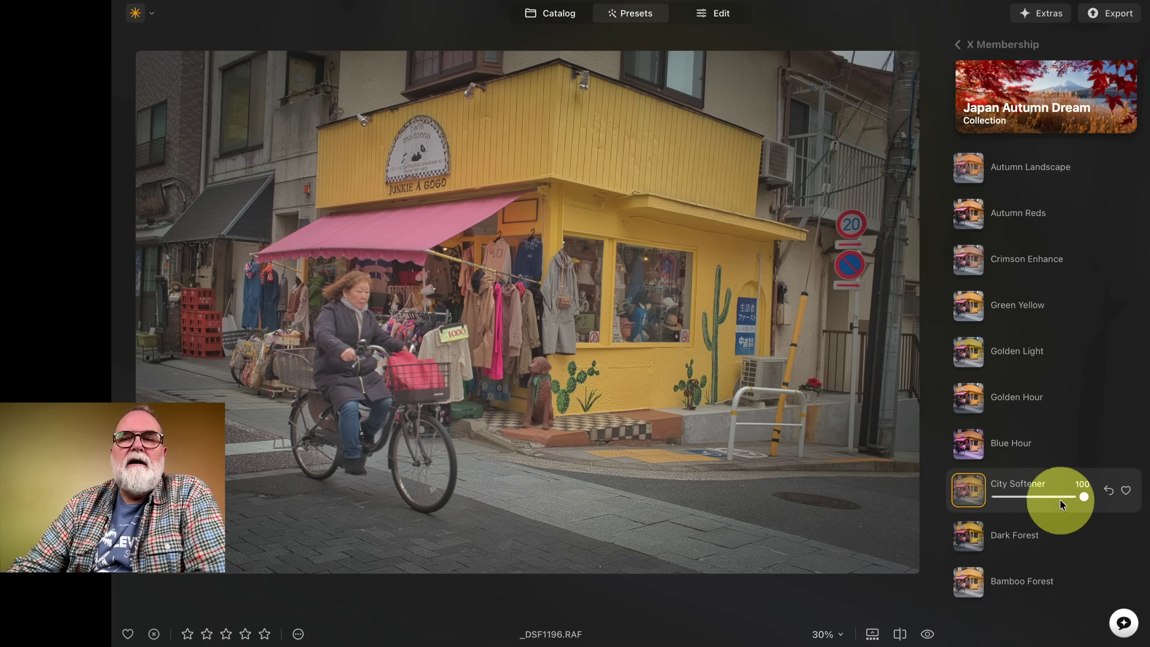
pyautogui.moveTo(1085, 497); pyautogui.dragTo(1046, 499)
# Step: Compare the yellow shop photo before and after the preset, including in split view, and set City Softener's strength to 54
pyautogui.click(933, 632)
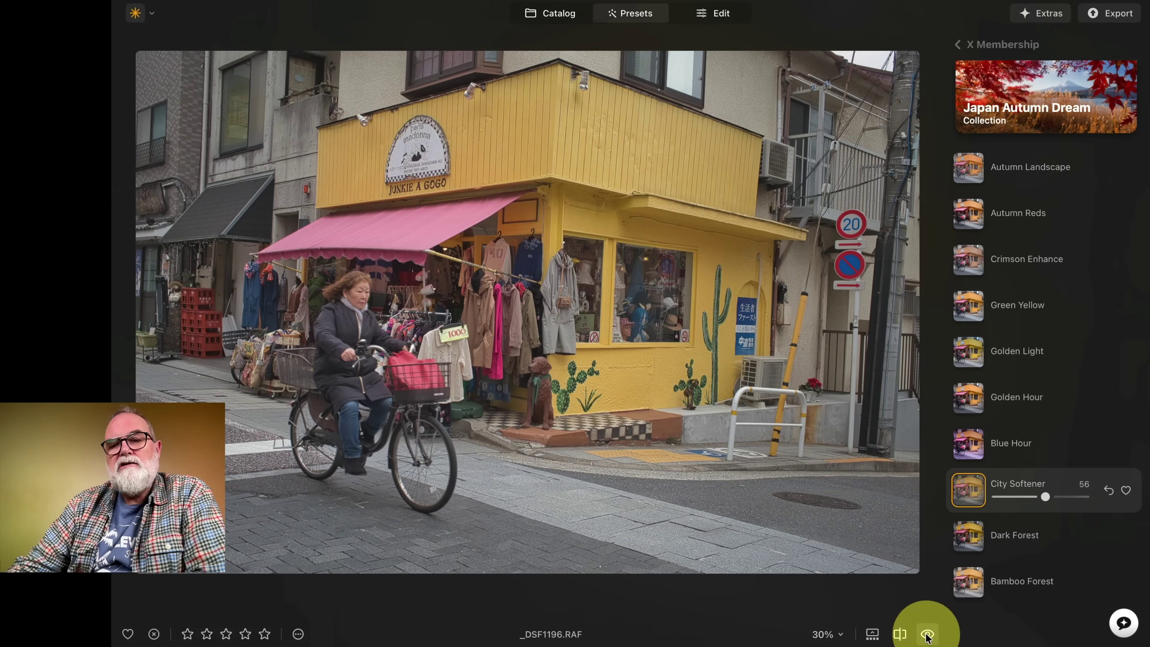
pyautogui.click(926, 634)
pyautogui.click(898, 634)
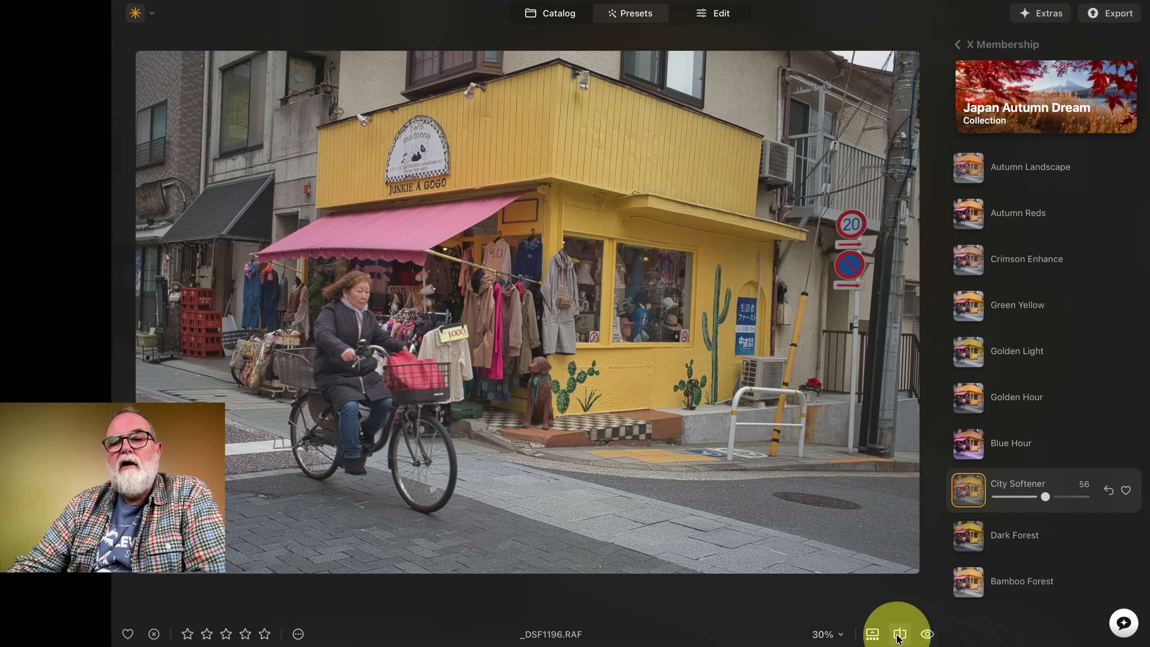
pyautogui.click(520, 312)
pyautogui.moveTo(526, 320); pyautogui.dragTo(564, 308)
pyautogui.click(898, 634)
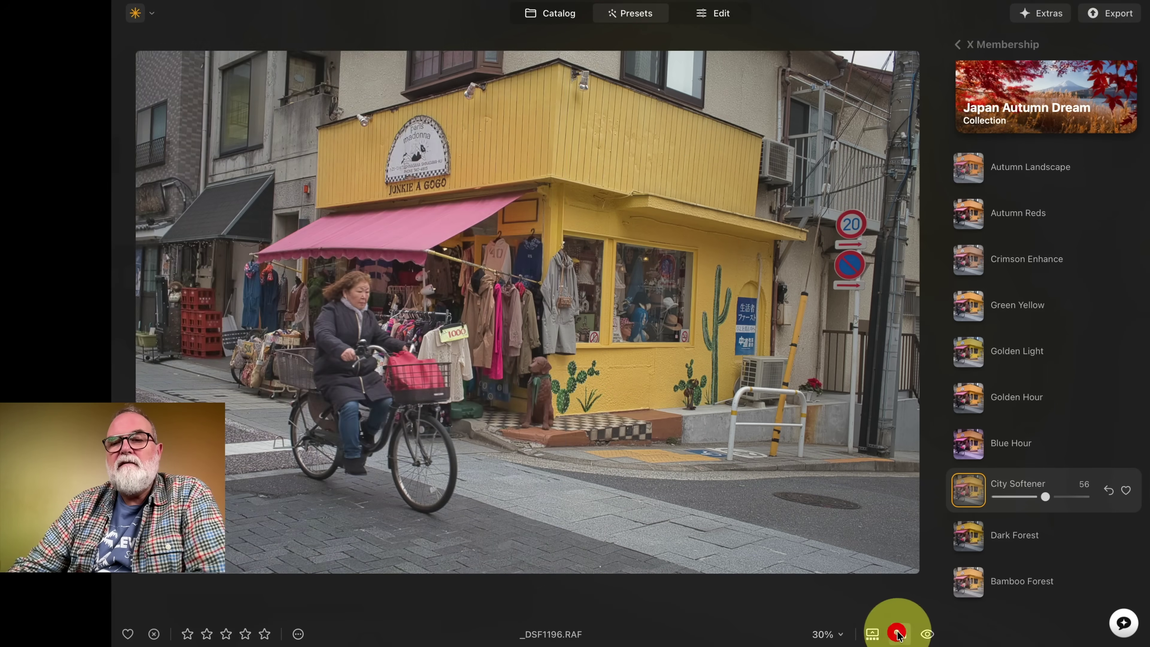
pyautogui.click(1045, 498)
pyautogui.moveTo(1047, 498); pyautogui.dragTo(1043, 497)
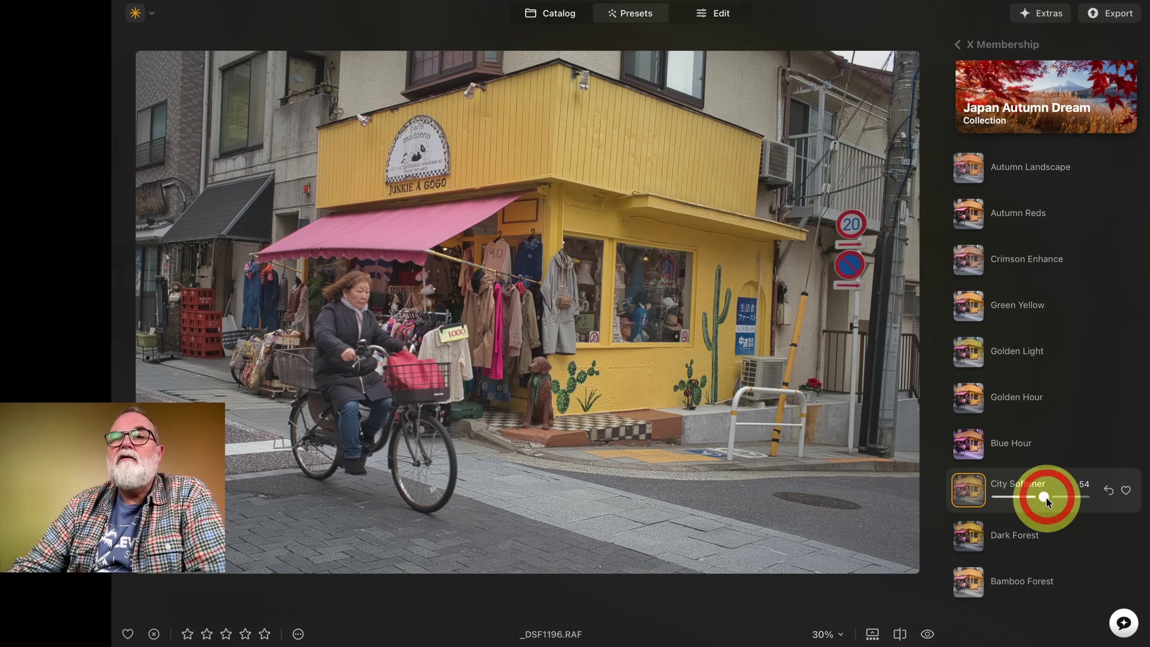
# Step: Leave the Japan Autumn Dream collection and look through the other X Membership preset collections
pyautogui.click(959, 45)
pyautogui.scroll(-2, 1080, 462)
pyautogui.click(1079, 462)
pyautogui.scroll(-15, 1079, 462)
pyautogui.scroll(5, 1072, 446)
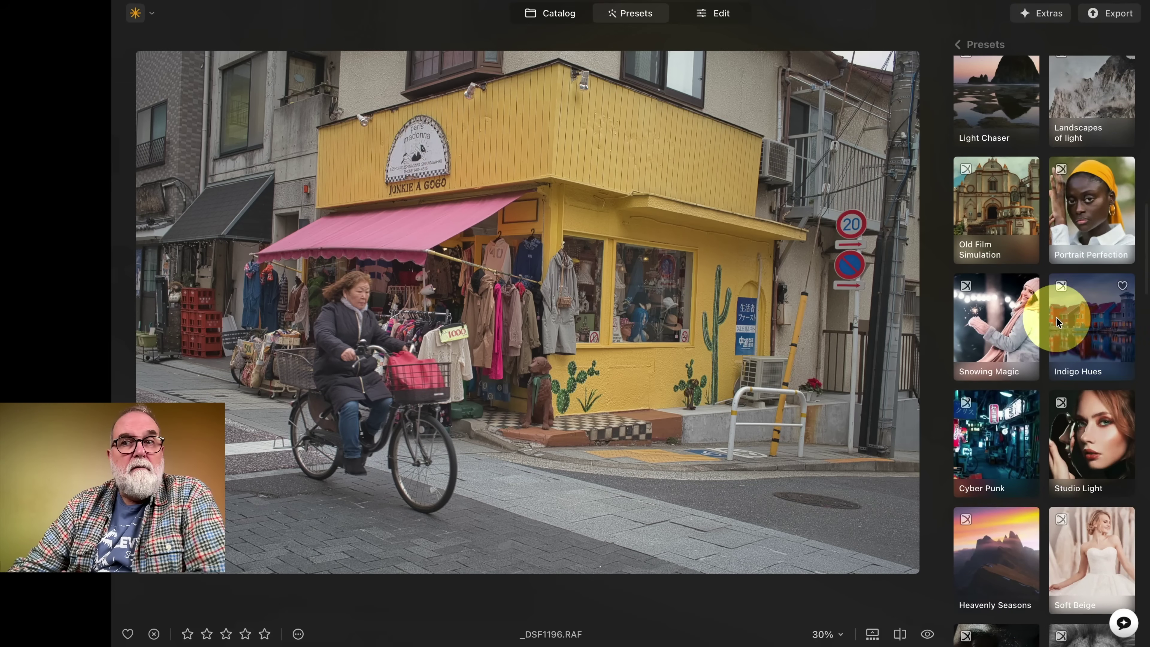
# Step: Switch to the ramen restaurant photo _DSF0621 and open the Cyber Punk preset collection for it
pyautogui.click(570, 15)
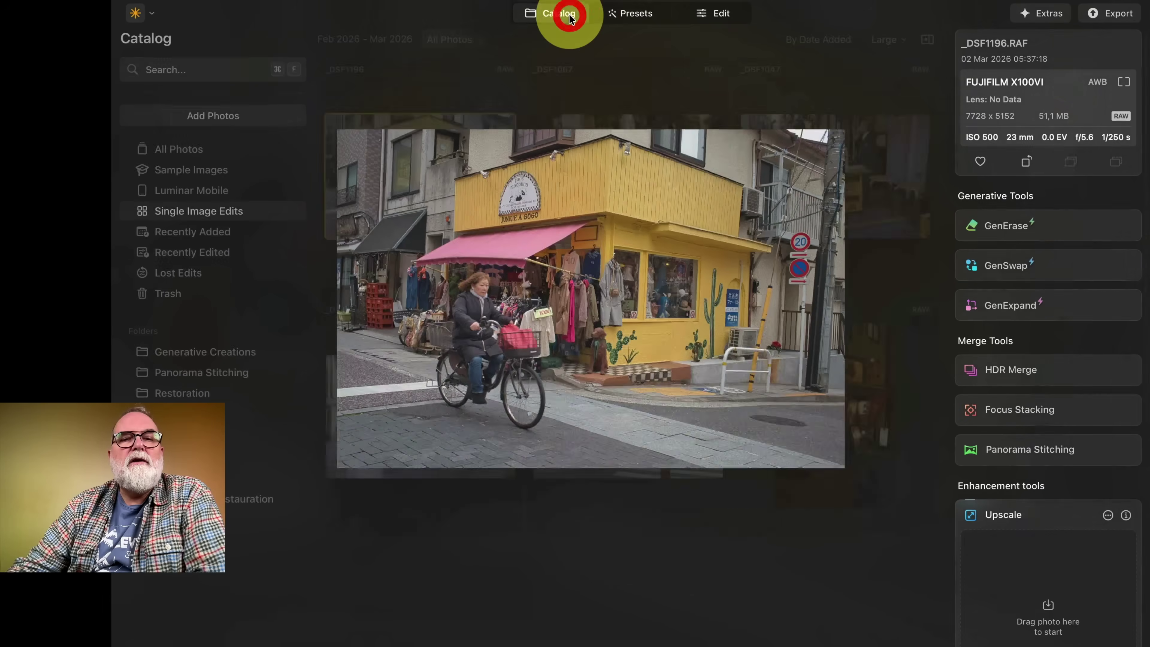
pyautogui.doubleClick(659, 392)
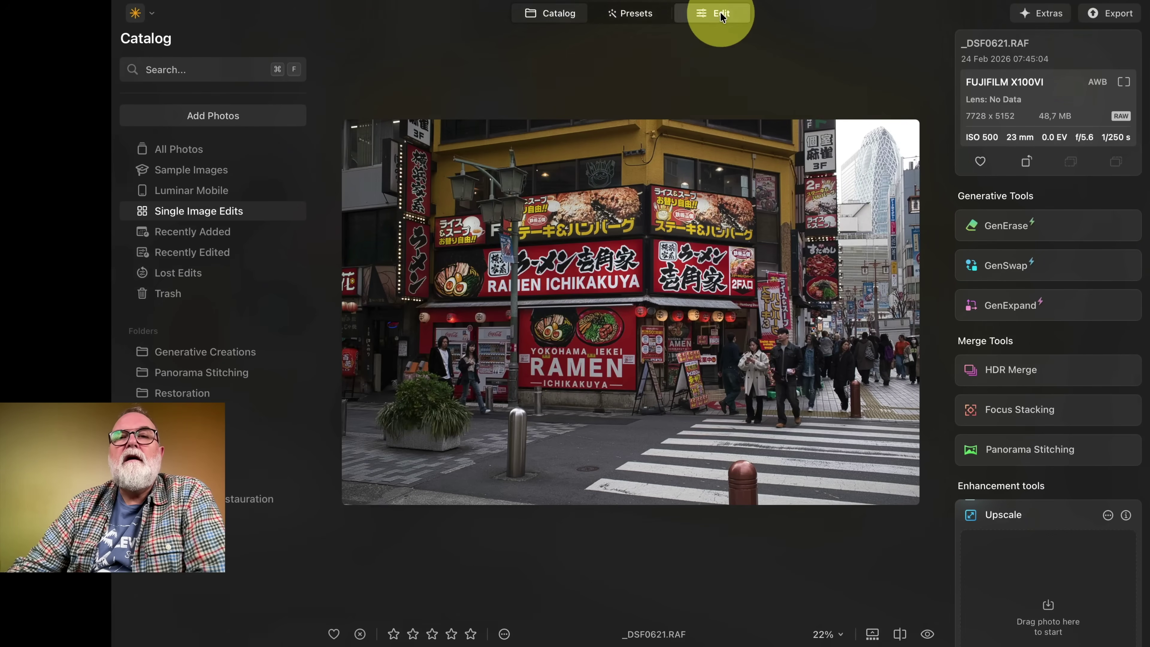
pyautogui.click(631, 13)
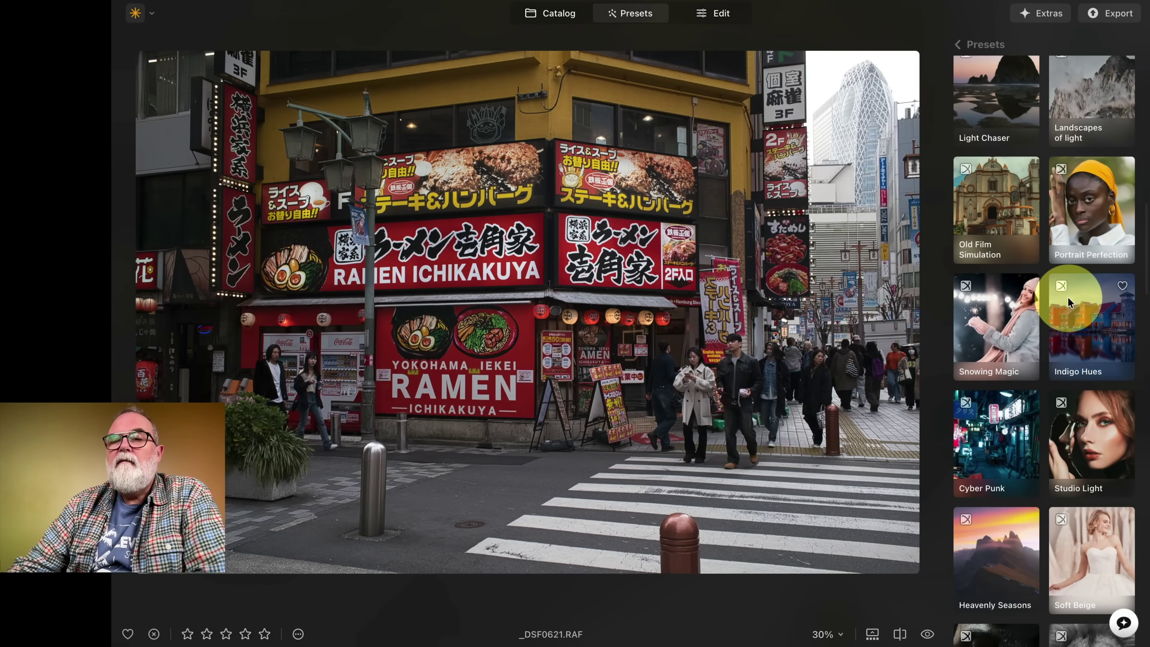
pyautogui.click(976, 454)
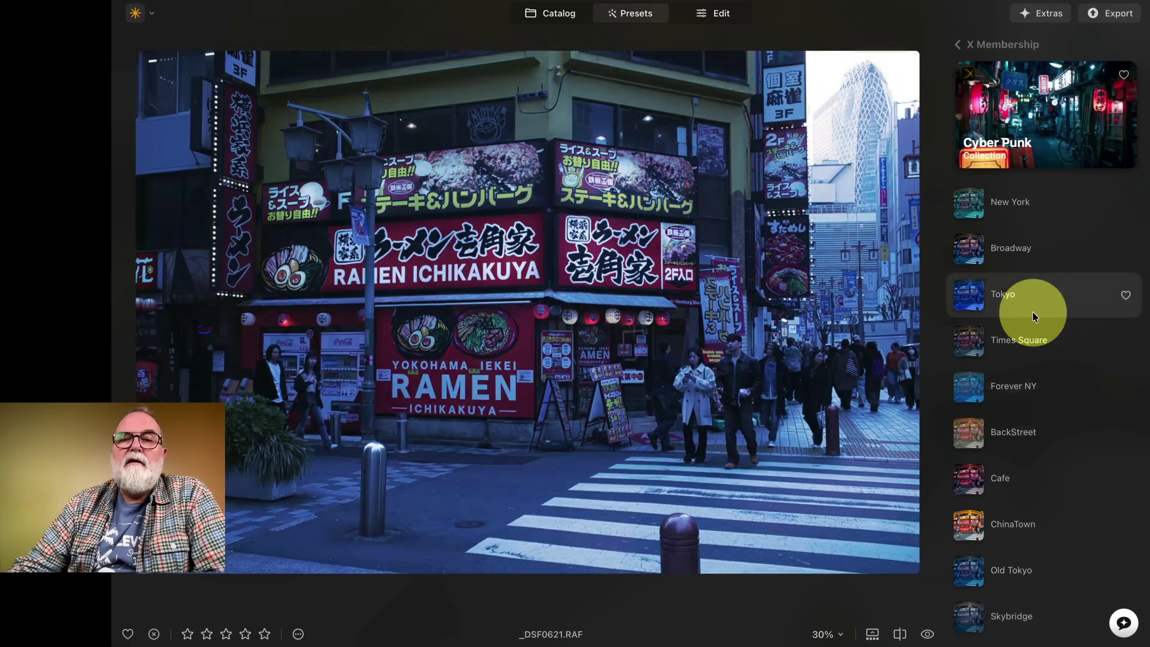
# Step: Apply the ChinaTown preset to the ramen restaurant photo at a strength of 59
pyautogui.scroll(-3, 1037, 362)
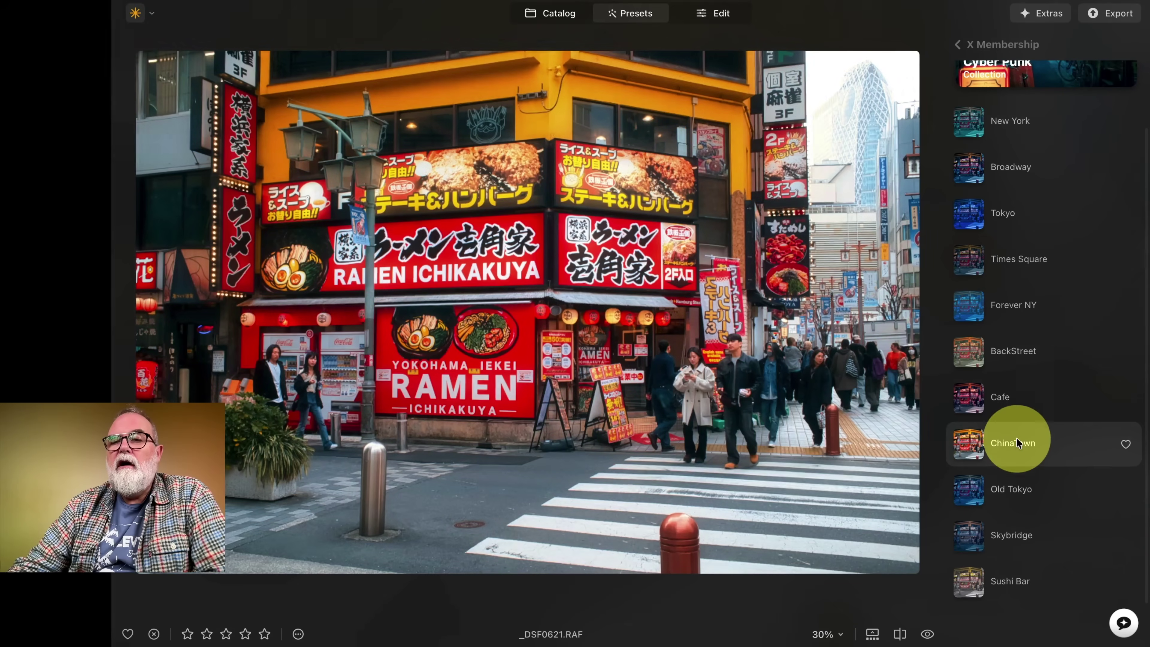
pyautogui.click(1016, 440)
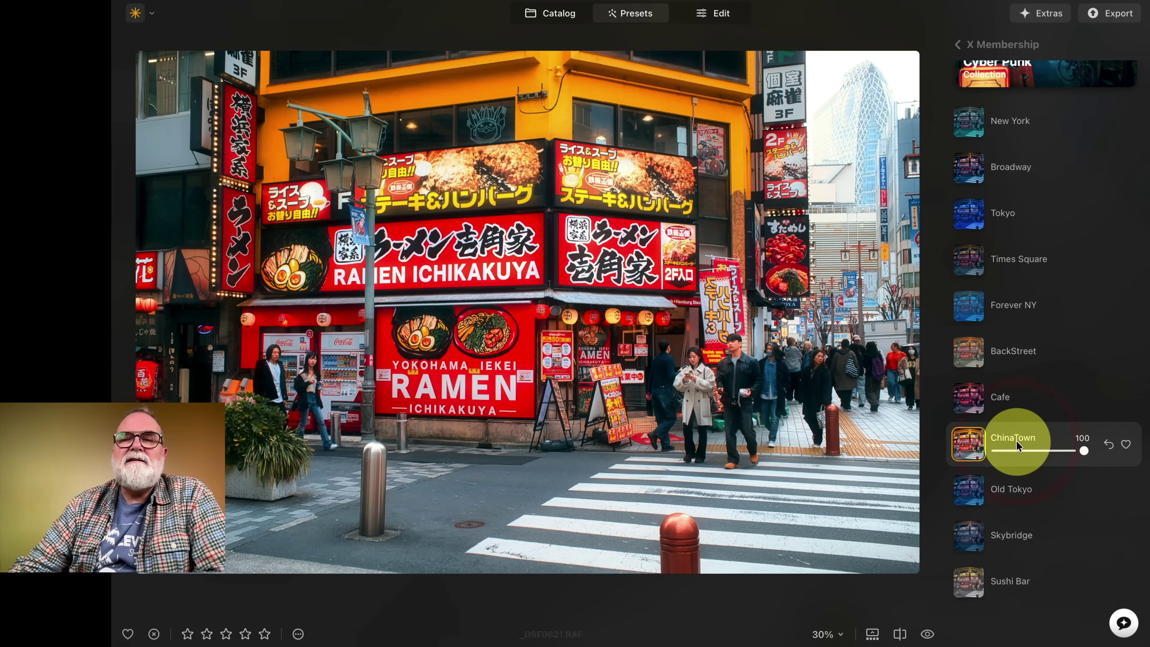
pyautogui.click(1081, 451)
pyautogui.moveTo(1080, 451); pyautogui.dragTo(1027, 451)
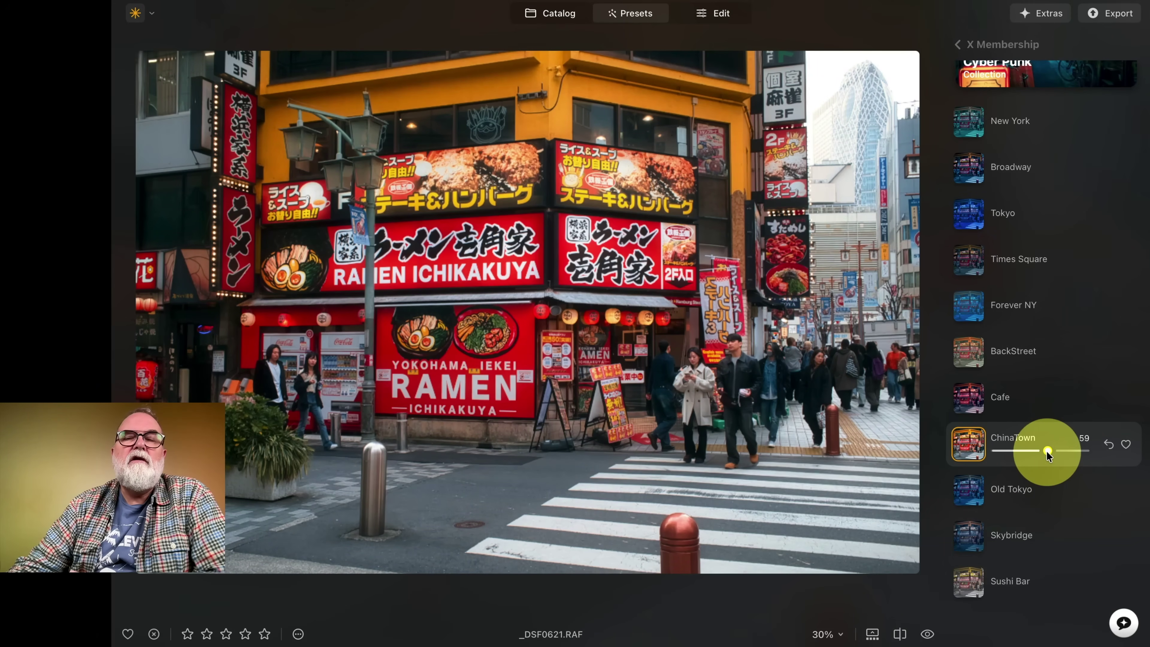
# Step: Compare the ramen restaurant photo before and after the ChinaTown preset
pyautogui.click(928, 633)
pyautogui.click(927, 635)
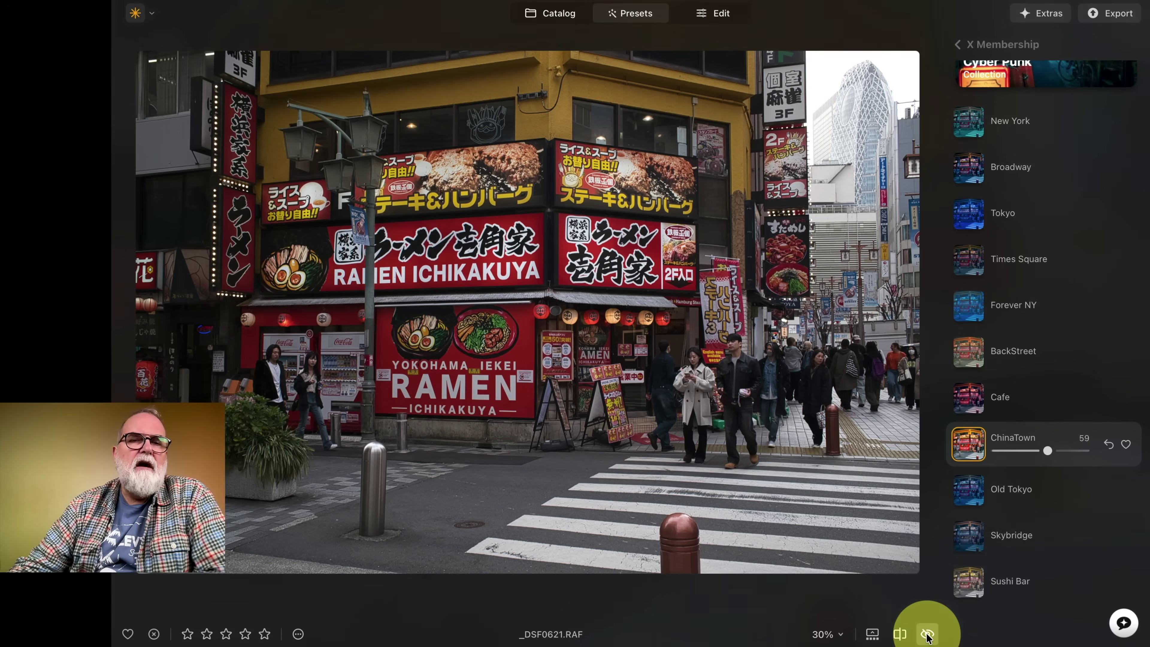
pyautogui.click(927, 636)
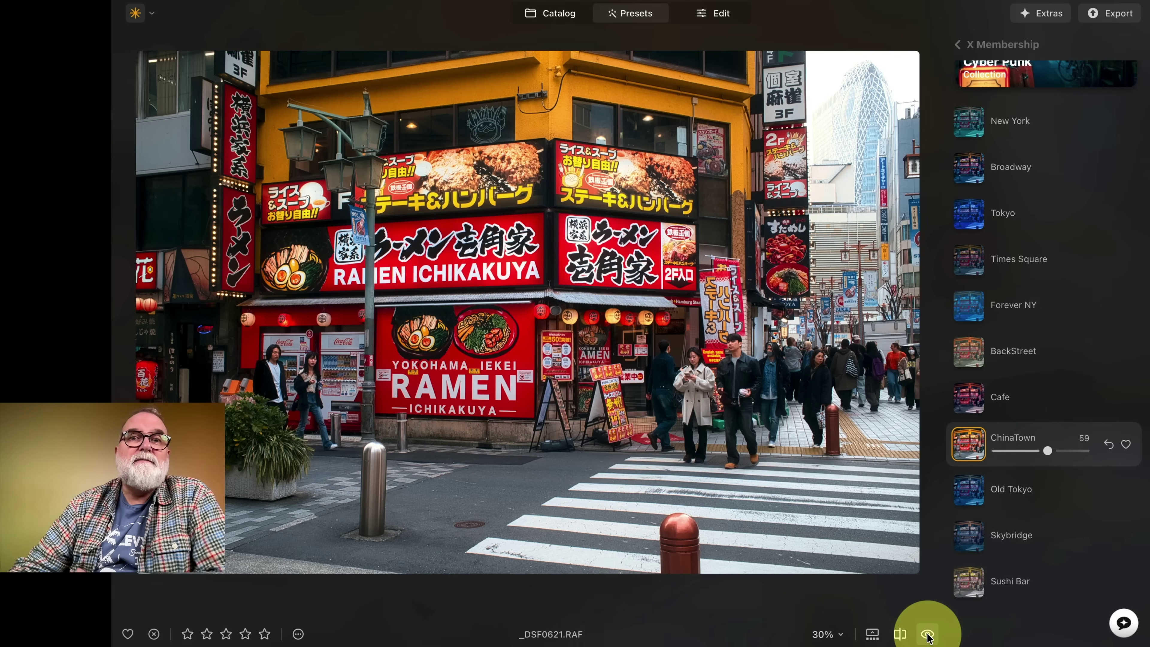
# Step: Open the rainy street photo _DSF0728 with the umbrella for manual editing
pyautogui.click(554, 15)
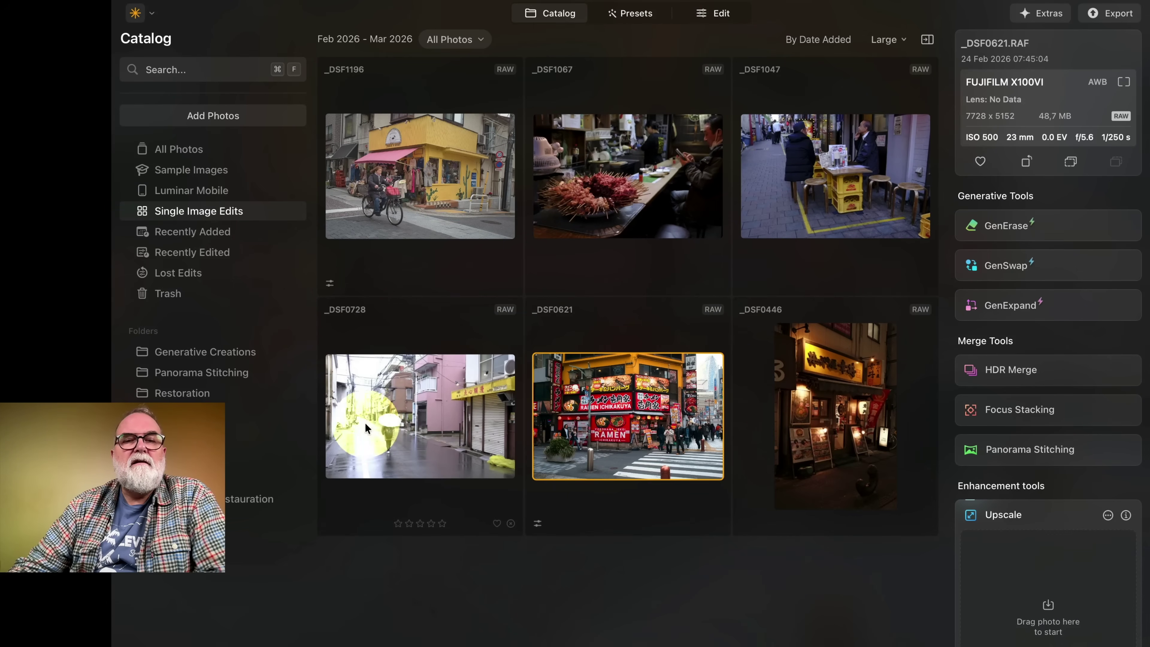
pyautogui.doubleClick(404, 393)
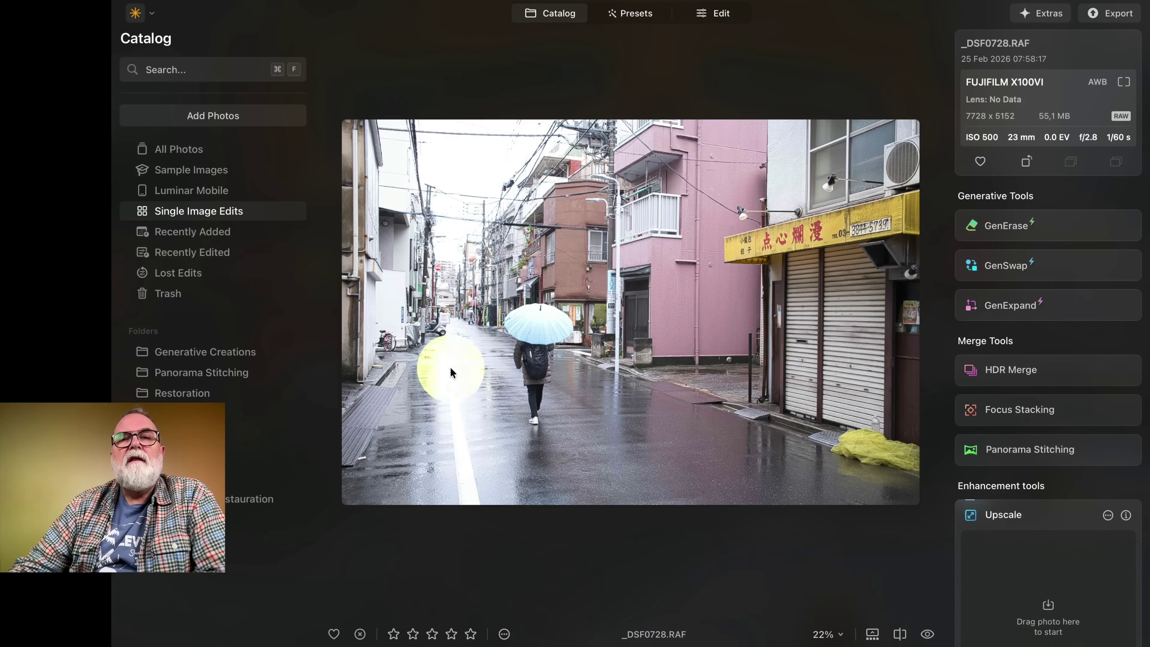
pyautogui.click(721, 16)
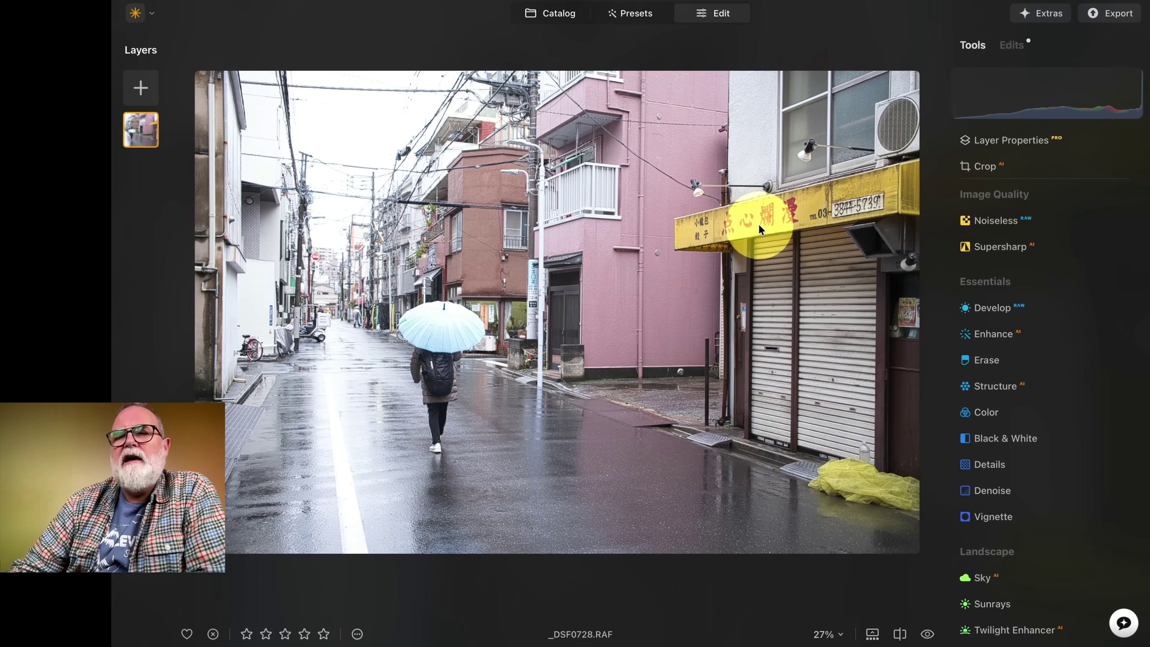
# Step: In Develop, set Exposure to -0.57, Highlights to -41 and Smart Contrast to 29
pyautogui.click(1001, 309)
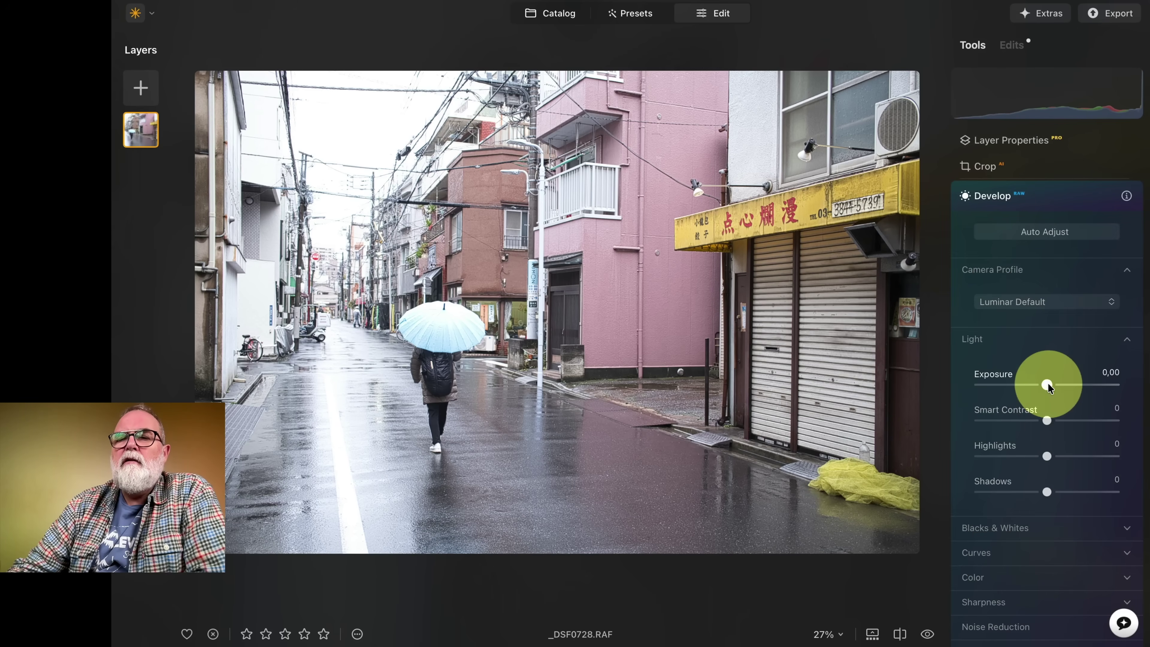
pyautogui.moveTo(1044, 385); pyautogui.dragTo(1039, 385)
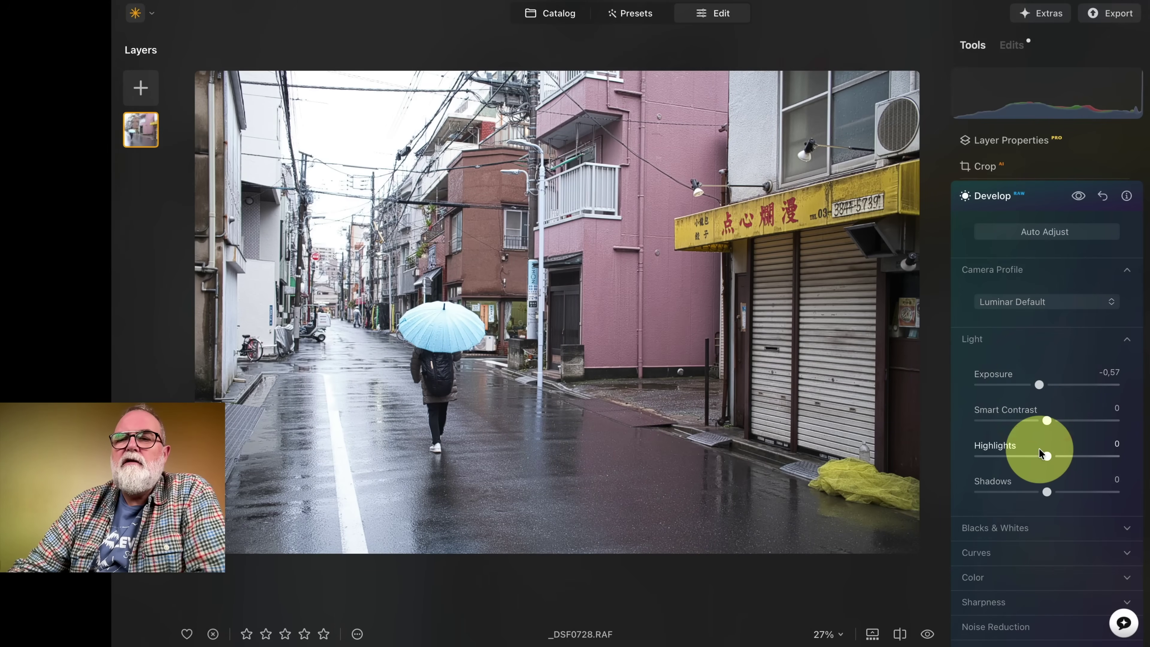
pyautogui.moveTo(1046, 456); pyautogui.dragTo(1021, 456)
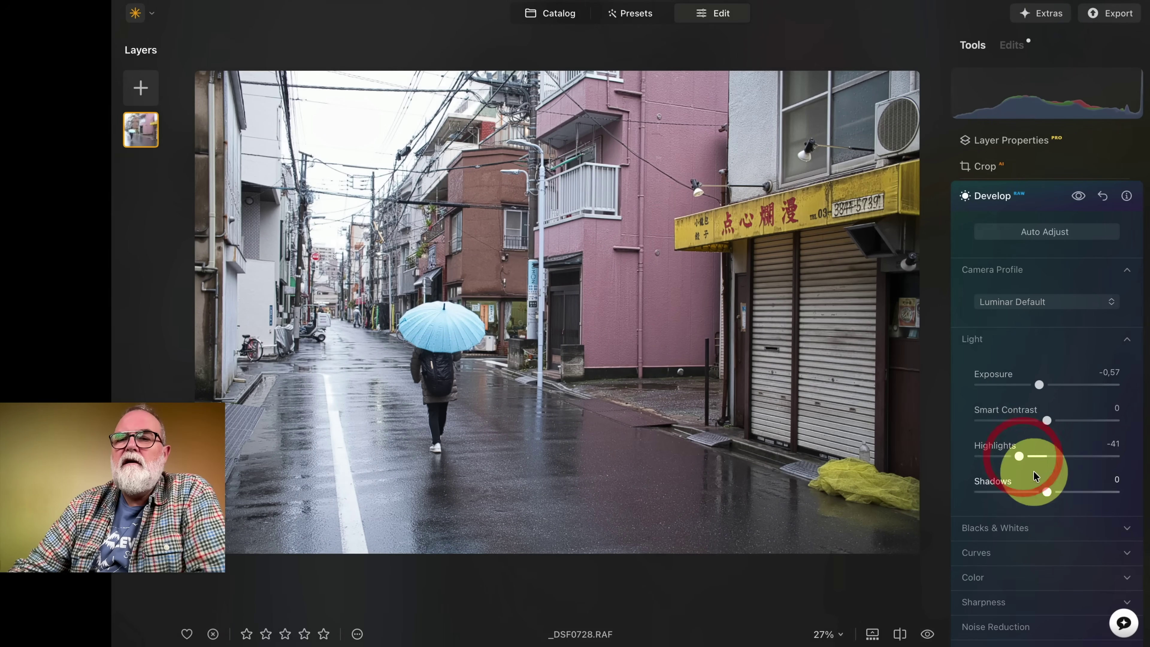
pyautogui.moveTo(1047, 420); pyautogui.dragTo(1066, 420)
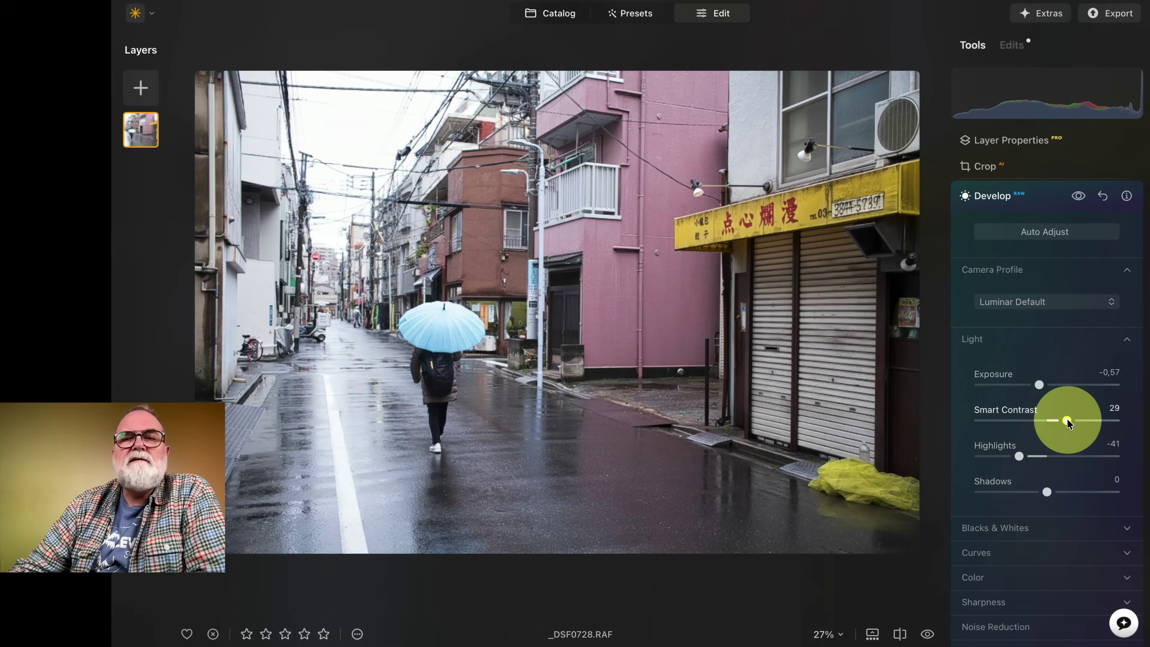
# Step: Set the Saturation in Develop's color settings to 33
pyautogui.scroll(-3, 1016, 564)
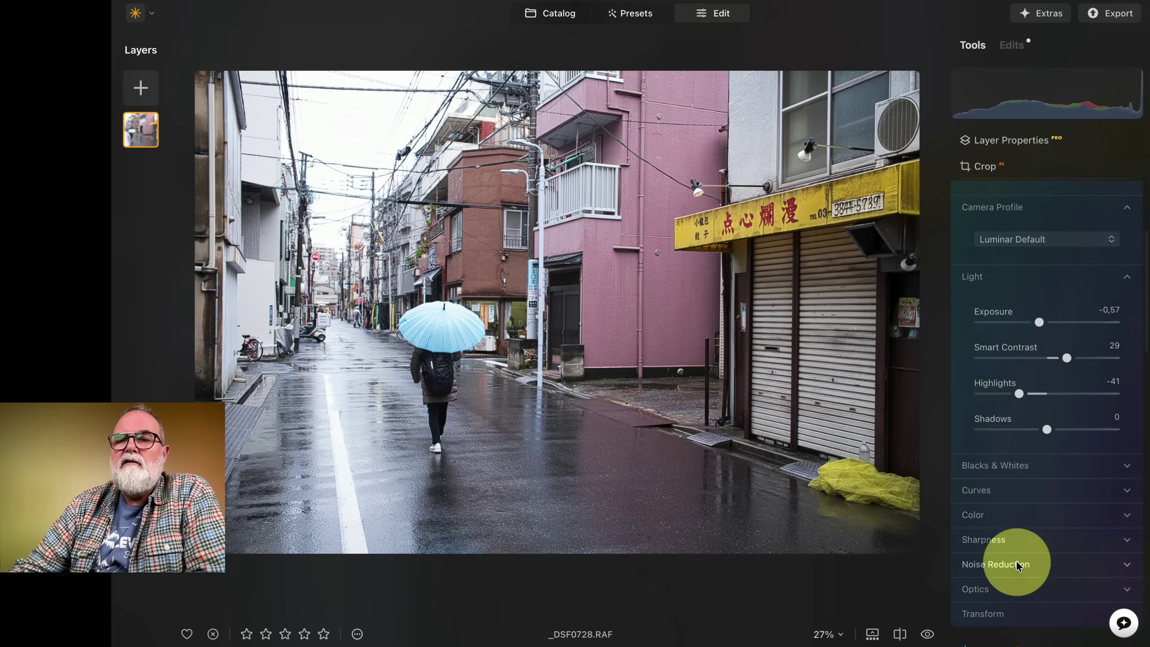
pyautogui.scroll(-2, 1002, 567)
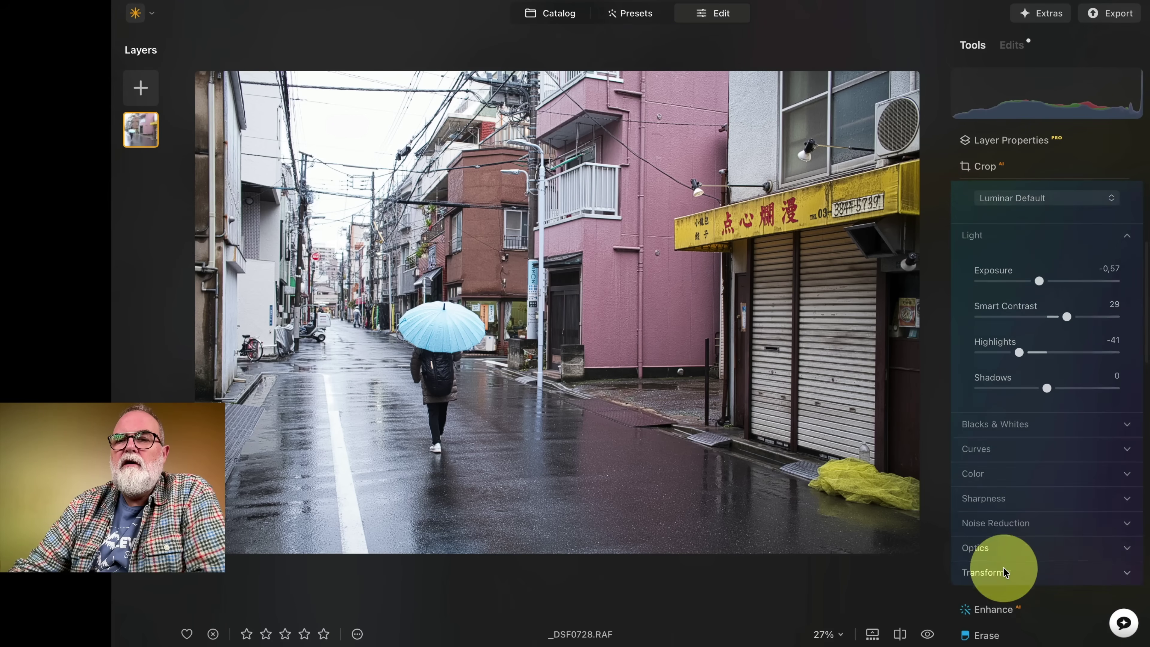
pyautogui.click(991, 467)
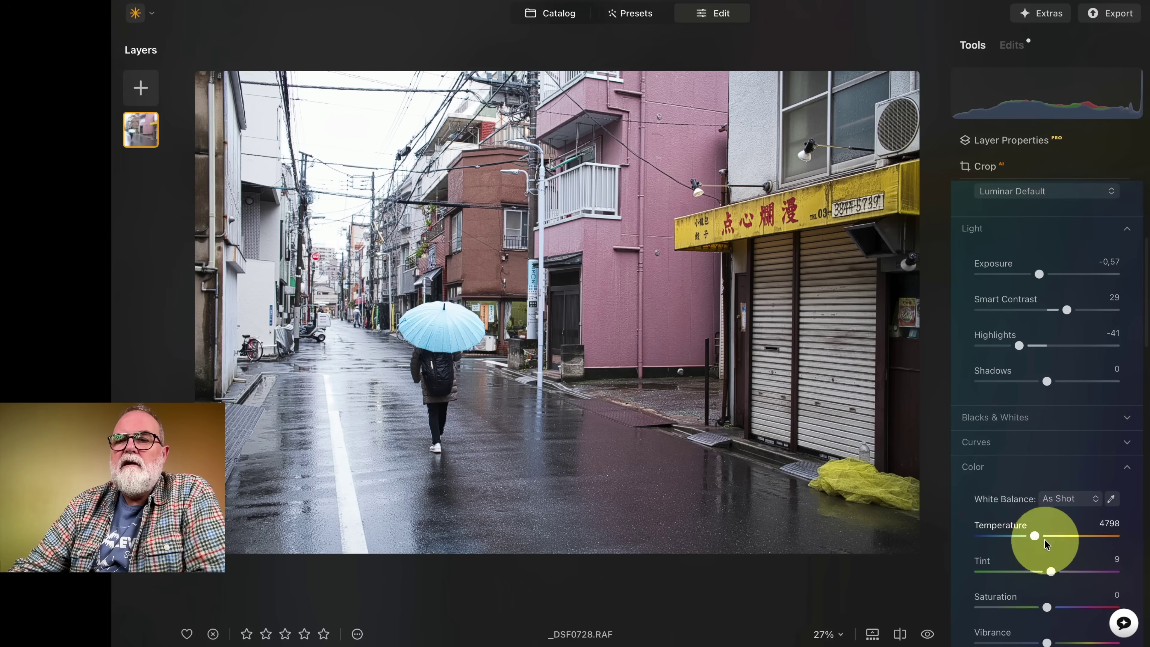
pyautogui.moveTo(1046, 607); pyautogui.dragTo(1070, 607)
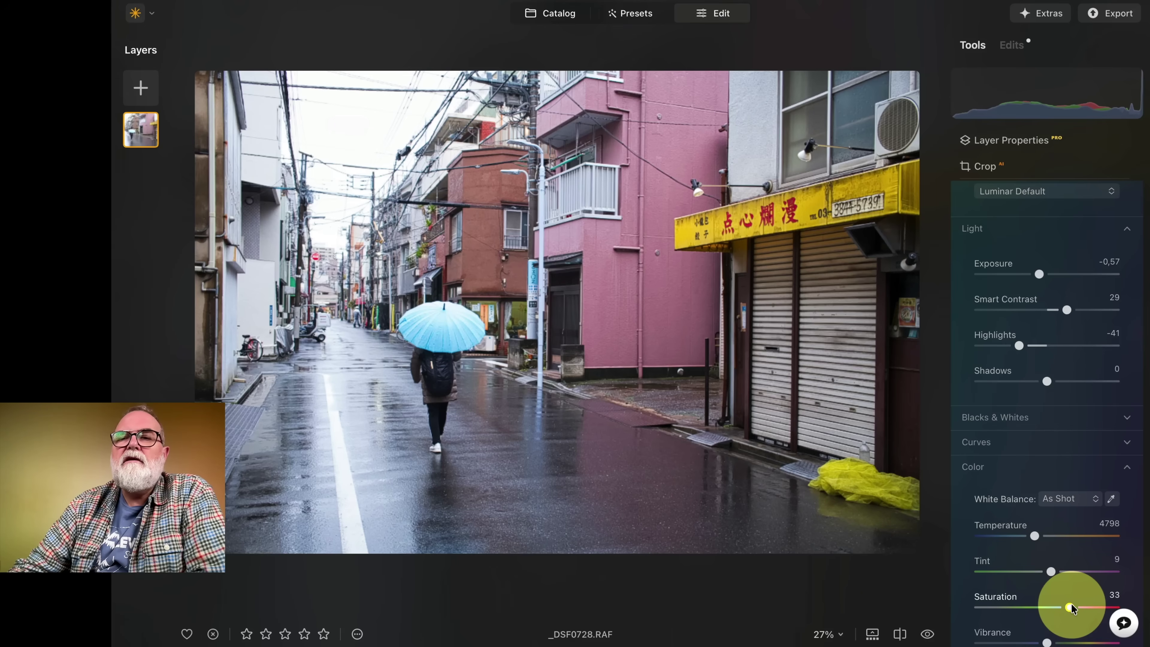
# Step: Lower Develop's Highlights further to -68 and close the Develop tool
pyautogui.click(1018, 346)
pyautogui.moveTo(1019, 346); pyautogui.dragTo(999, 346)
pyautogui.click(1021, 383)
pyautogui.scroll(5, 1021, 383)
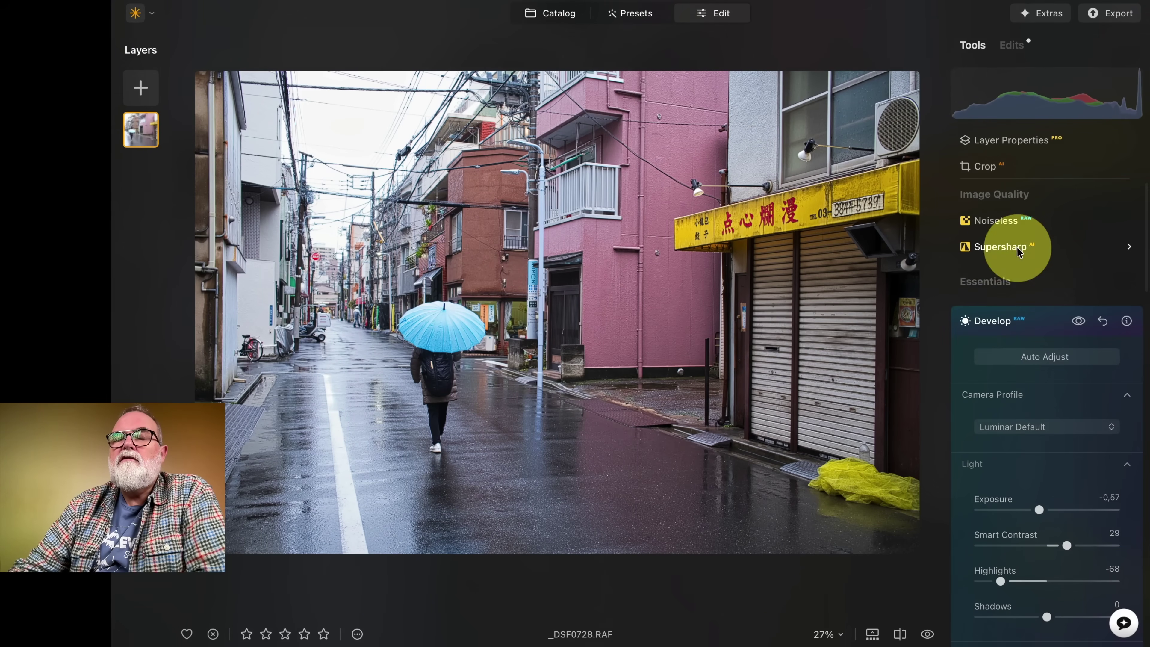
pyautogui.click(1049, 320)
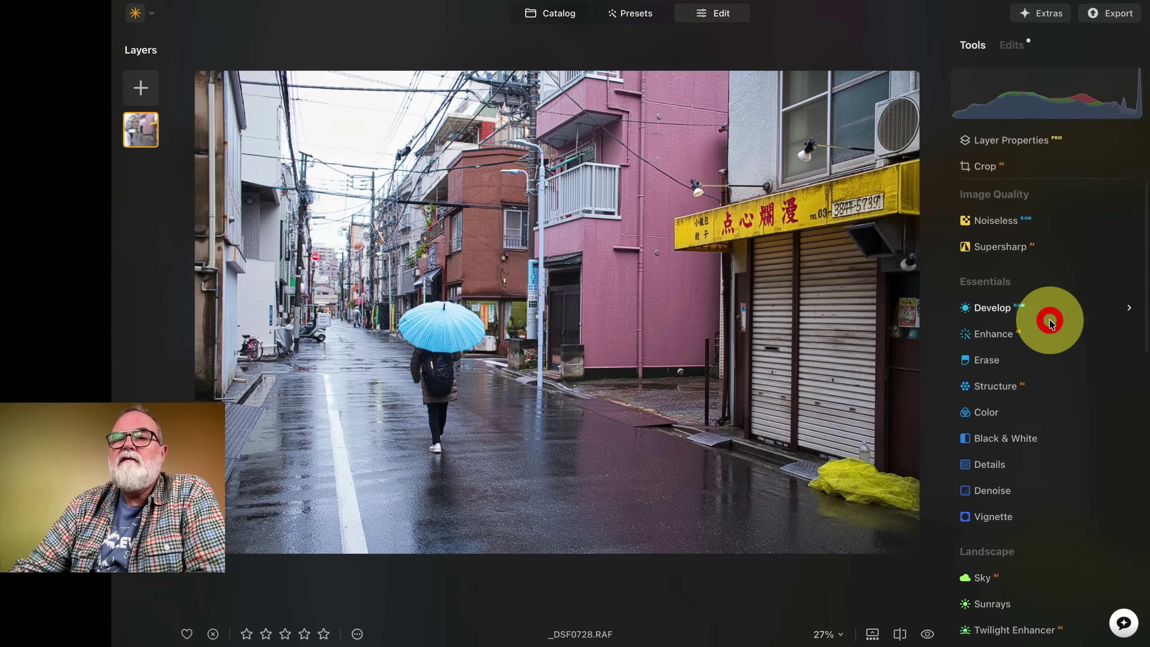
# Step: Use Enhance AI on the rainy street photo with Accent at 57 and Sky Enhancer raised to slightly above half
pyautogui.click(1002, 342)
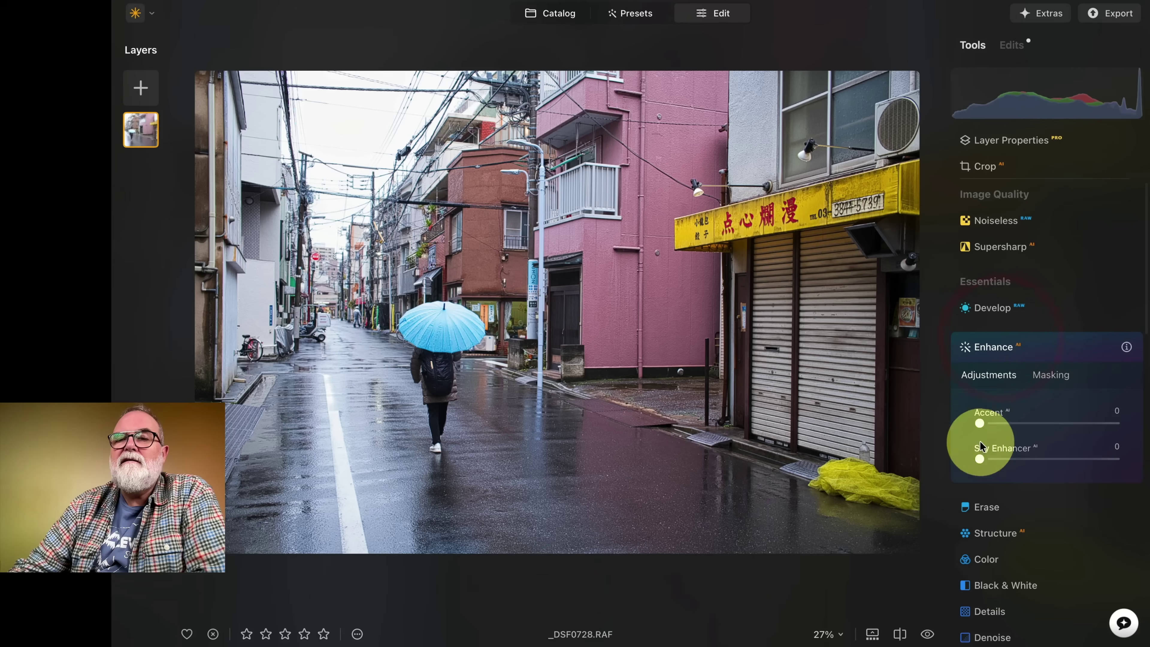
pyautogui.moveTo(981, 422); pyautogui.dragTo(1060, 424)
pyautogui.click(980, 459)
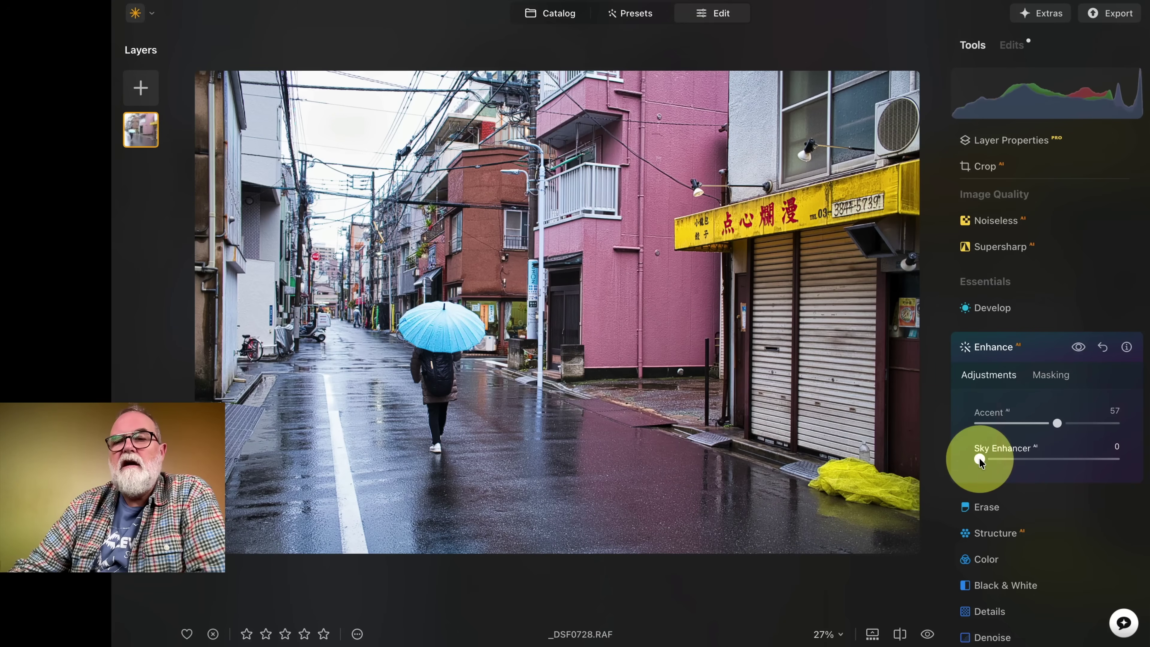
pyautogui.moveTo(980, 459); pyautogui.dragTo(1056, 458)
# Step: Open the Sky tool and list the X Membership Skies for the rainy street photo
pyautogui.scroll(-7, 1081, 459)
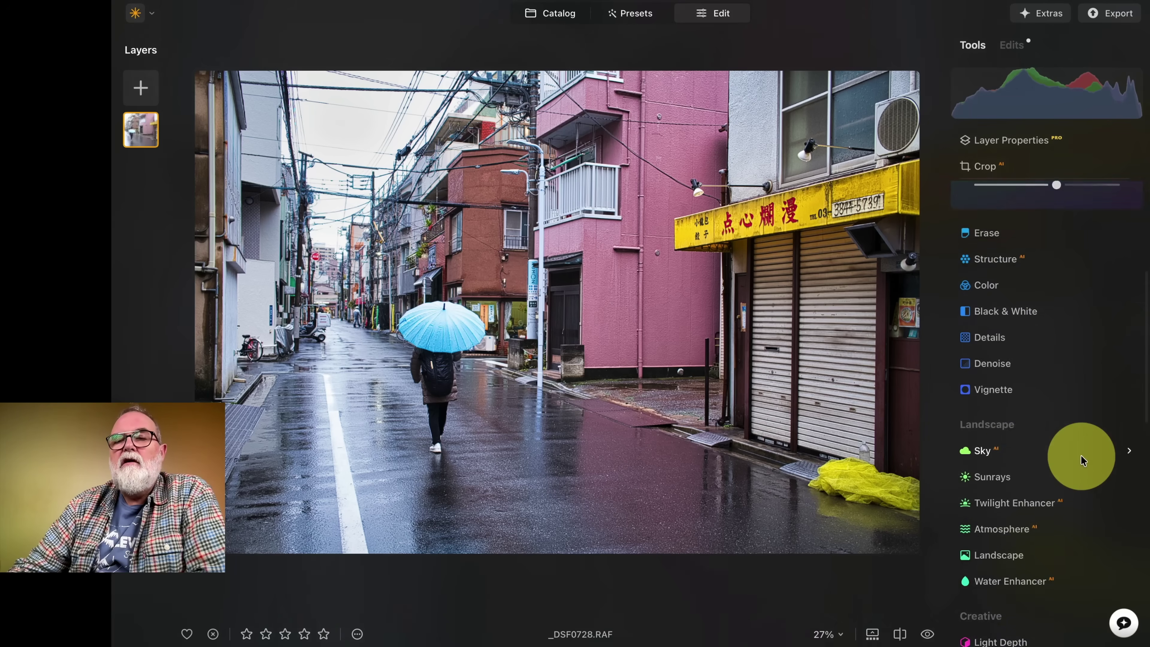
pyautogui.click(1009, 426)
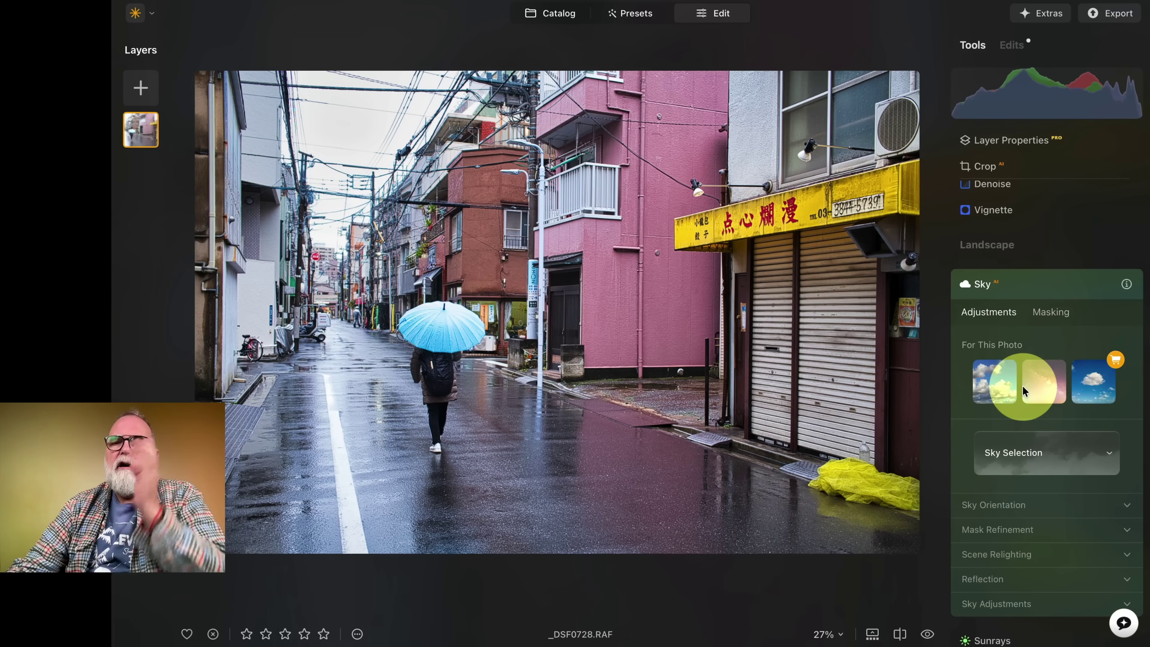
pyautogui.click(1110, 453)
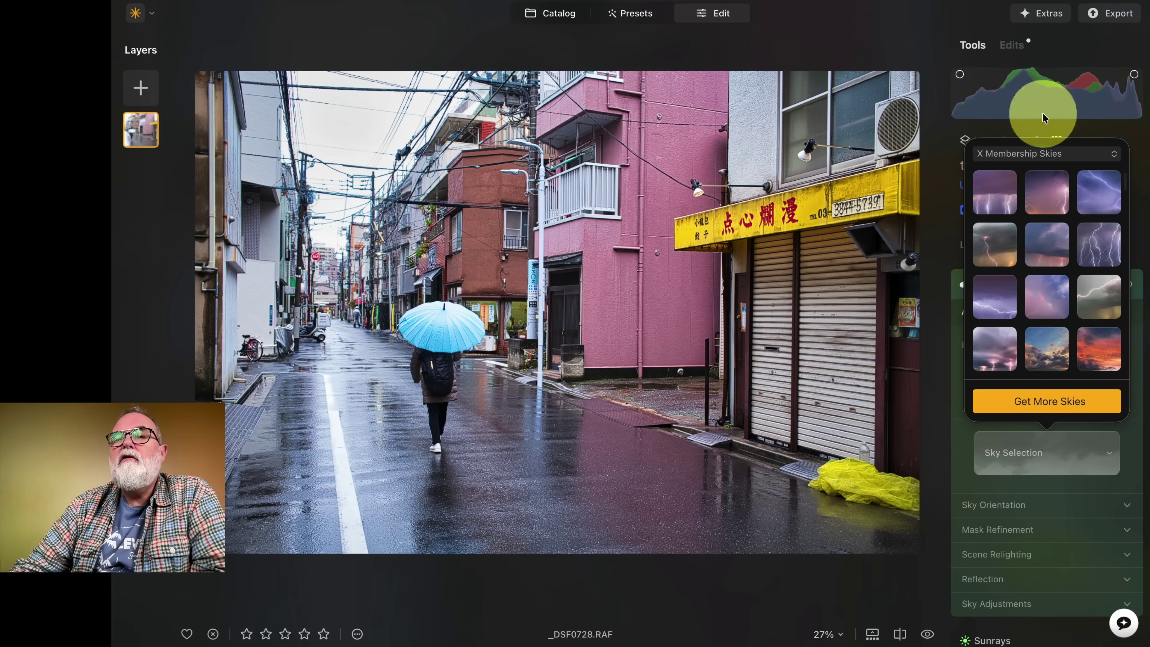
pyautogui.click(1044, 154)
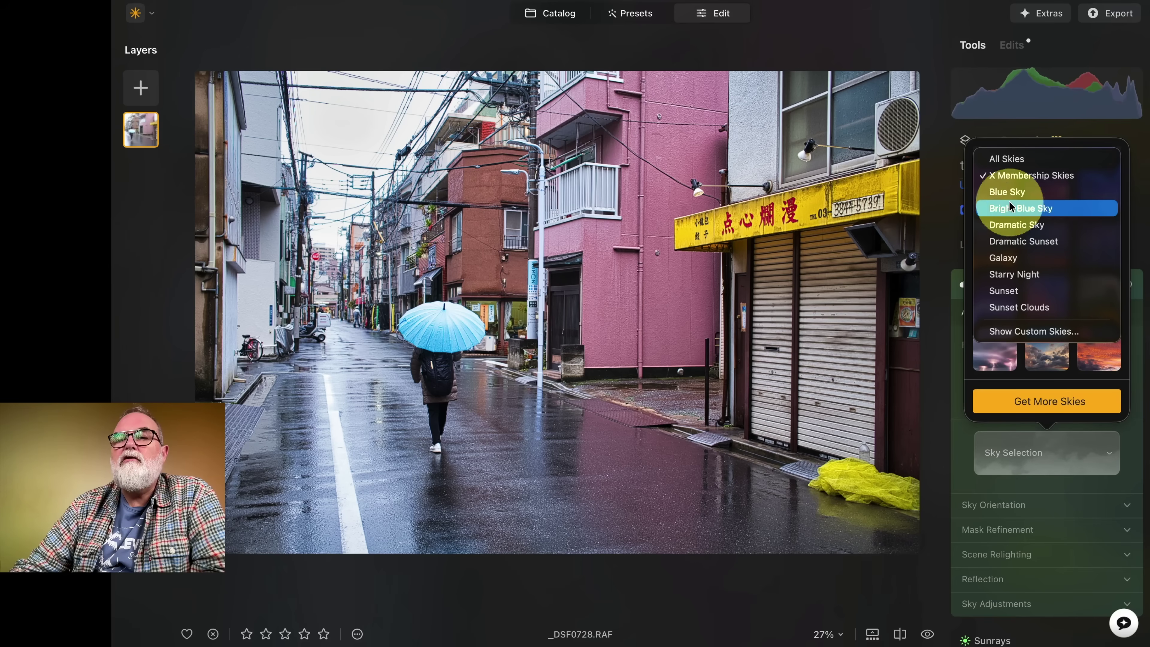
pyautogui.click(1032, 179)
# Step: Replace the street photo's sky with the grey overcast cloud sky Sky1 and look through the remaining X Membership skies
pyautogui.scroll(-10, 1060, 230)
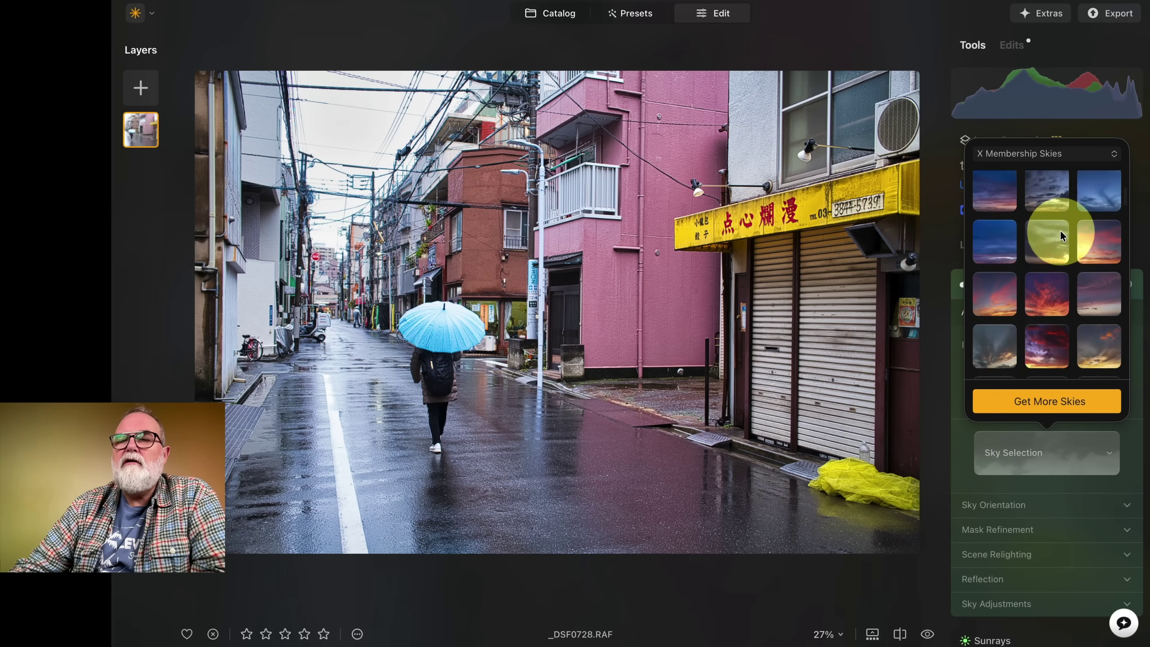
pyautogui.scroll(-10, 1060, 230)
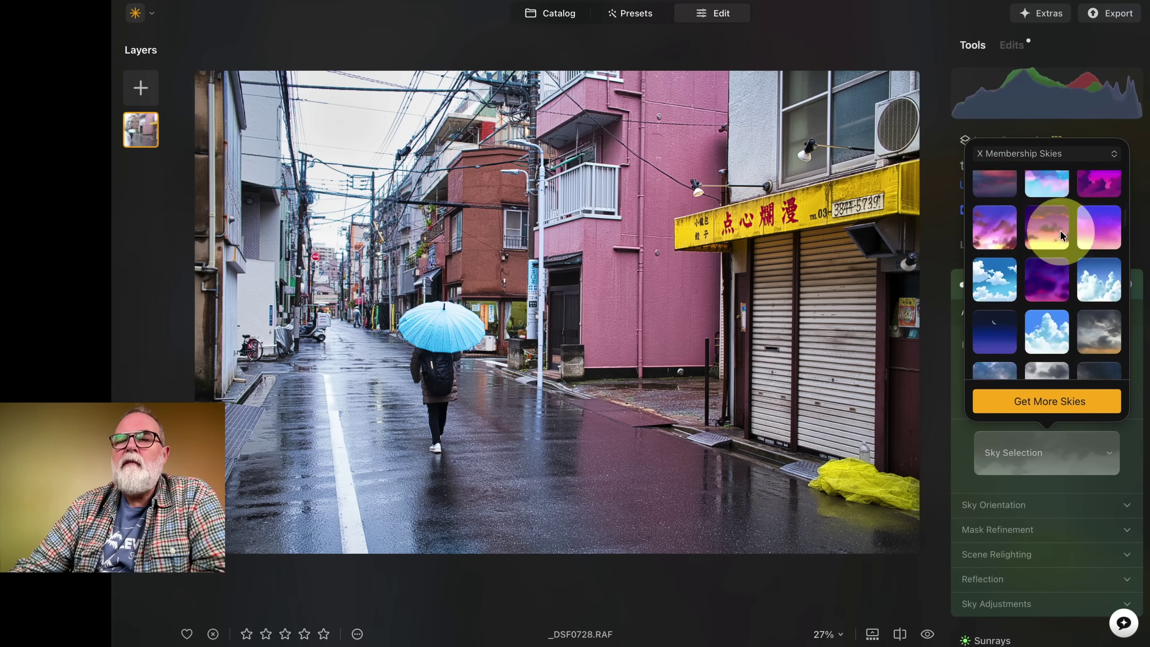
pyautogui.scroll(-2, 1061, 236)
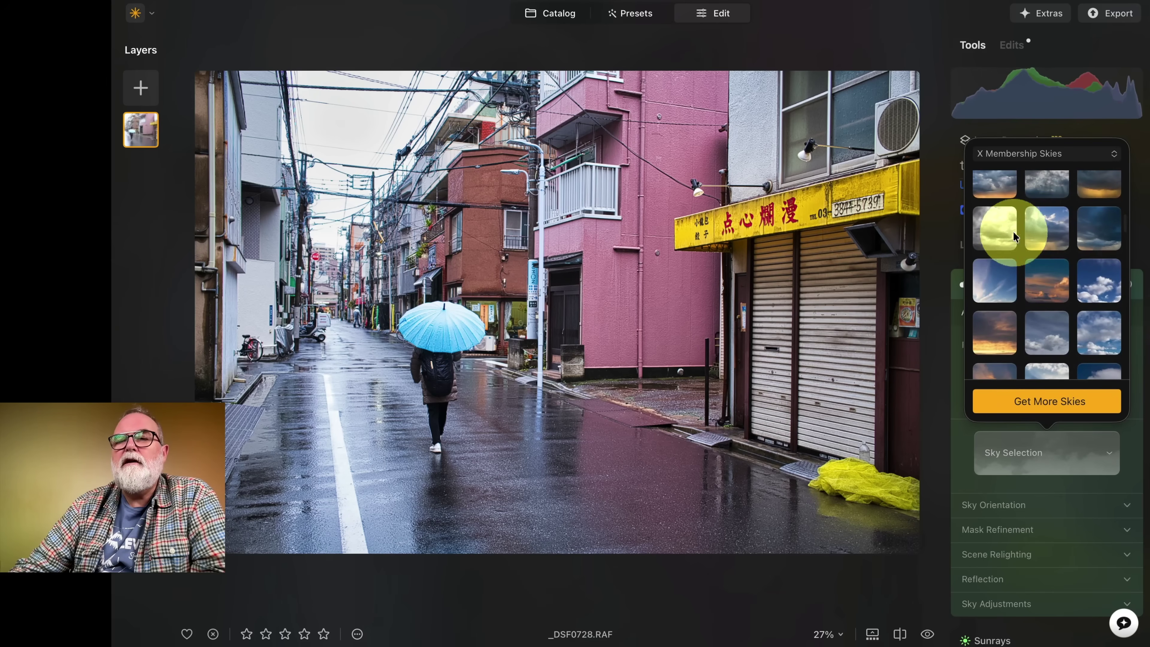
pyautogui.click(994, 226)
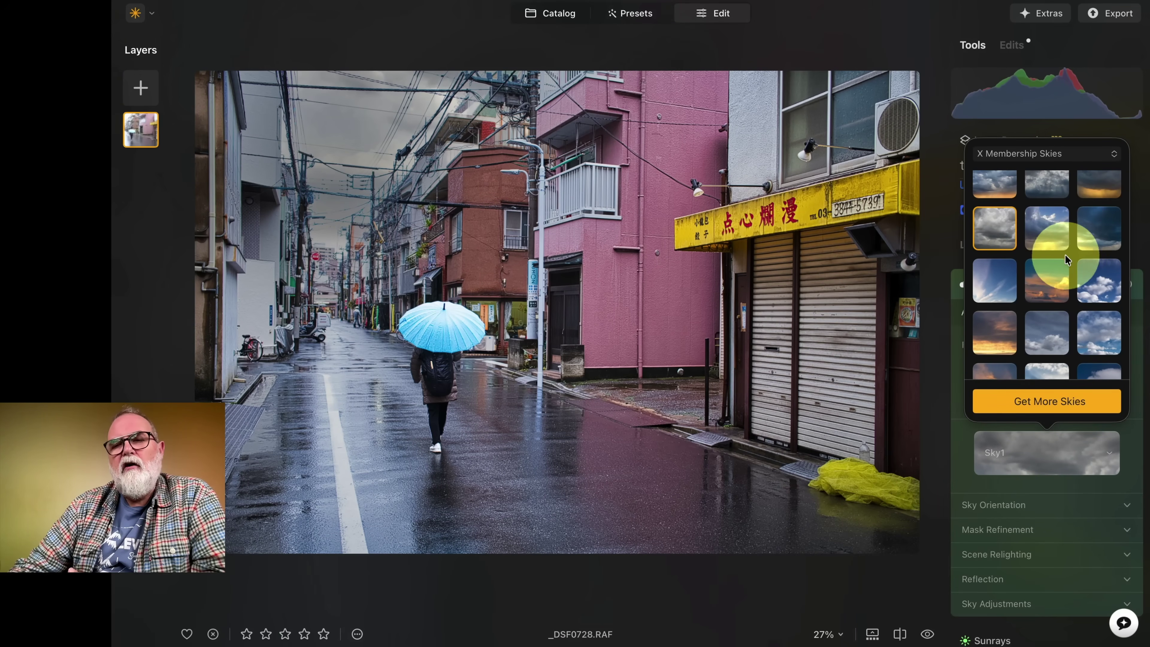
pyautogui.scroll(-5, 1058, 254)
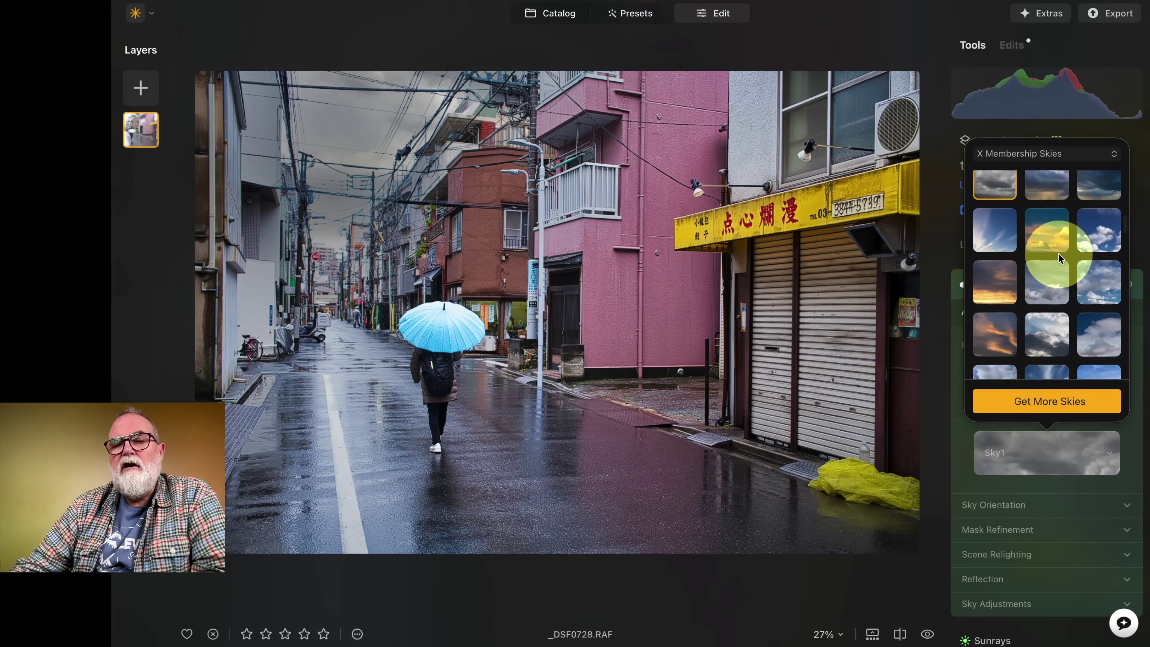
pyautogui.scroll(-5, 1058, 254)
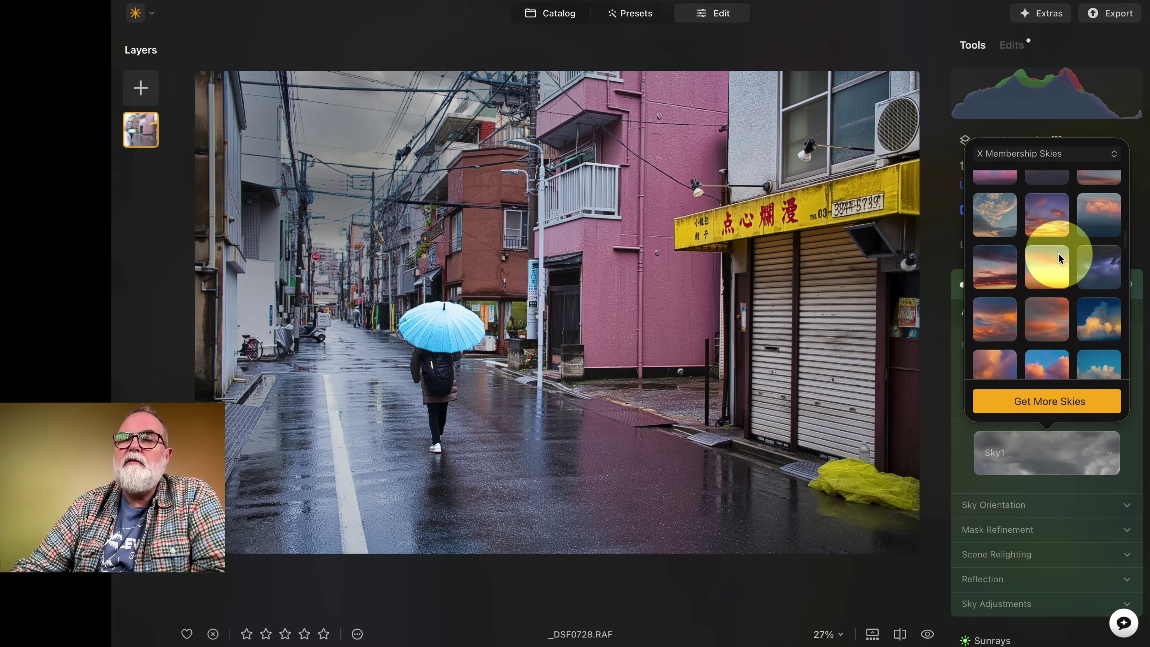
pyautogui.scroll(-3, 1058, 253)
pyautogui.scroll(-3, 1062, 520)
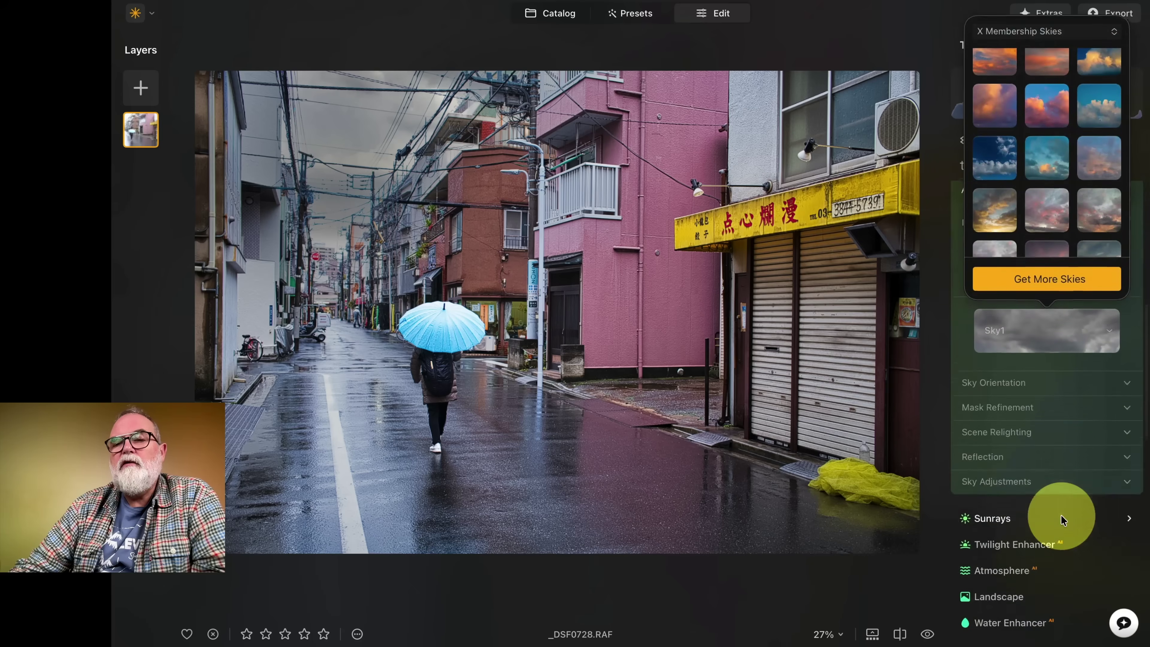
pyautogui.click(1133, 319)
# Step: Set the sky's Horizon Position to 32 and Vertical Position to 1 in Sky Orientation, and its Defocus to 21 in Sky Adjustments
pyautogui.click(1016, 368)
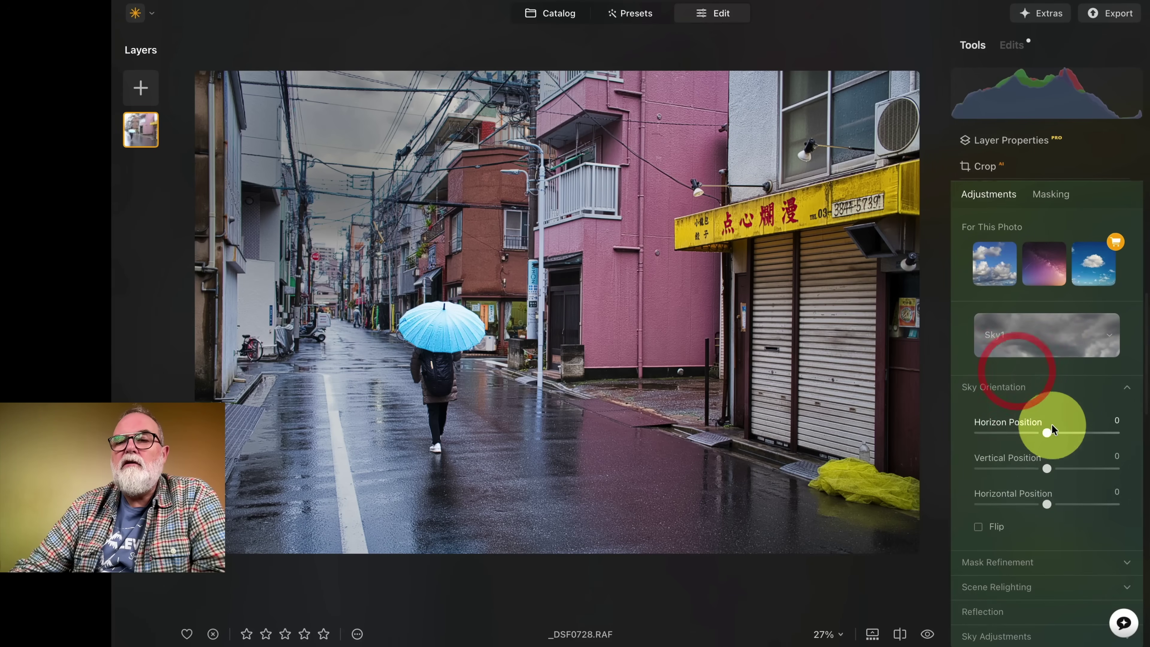
pyautogui.moveTo(1046, 434); pyautogui.dragTo(1049, 471)
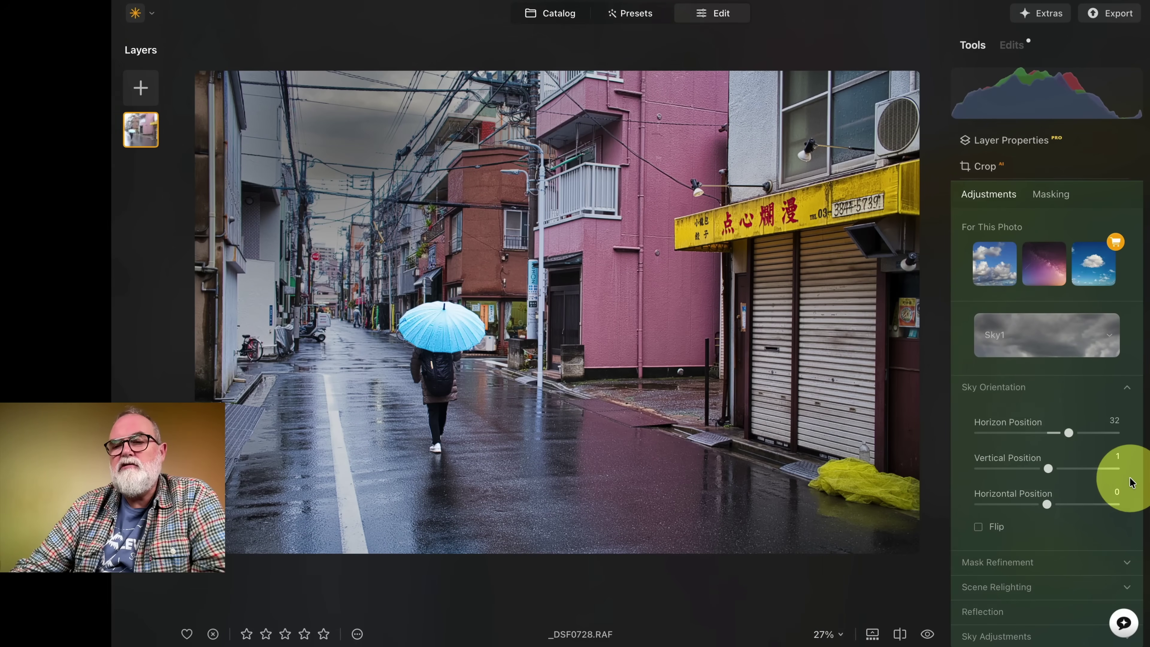
pyautogui.scroll(-3, 1121, 475)
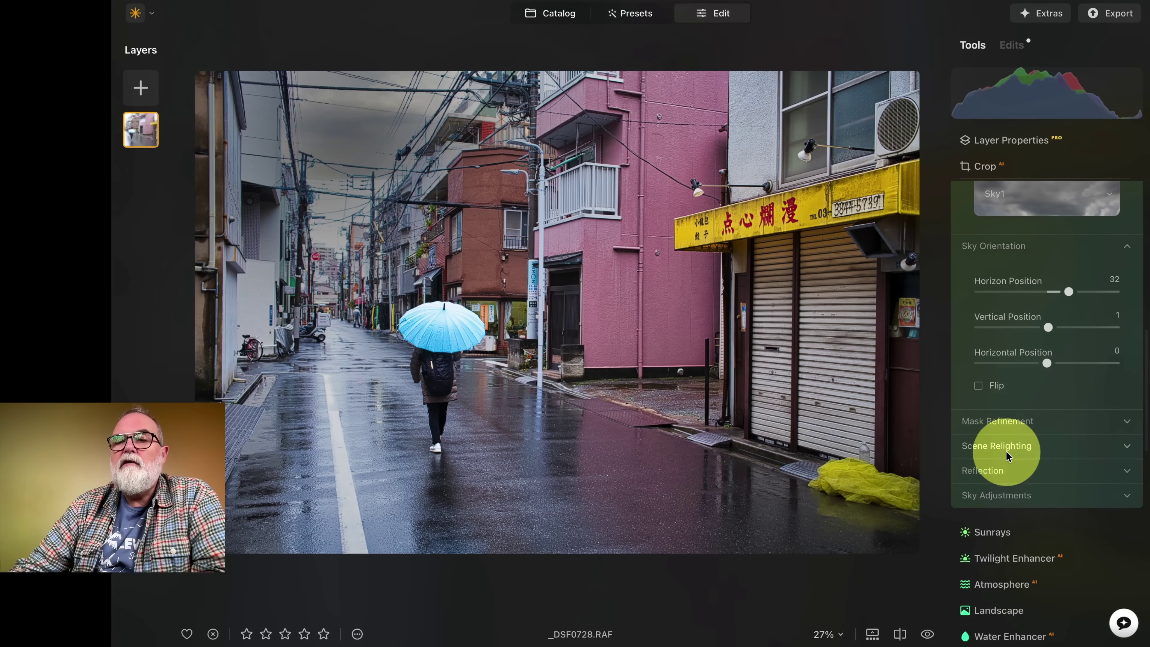
pyautogui.click(996, 495)
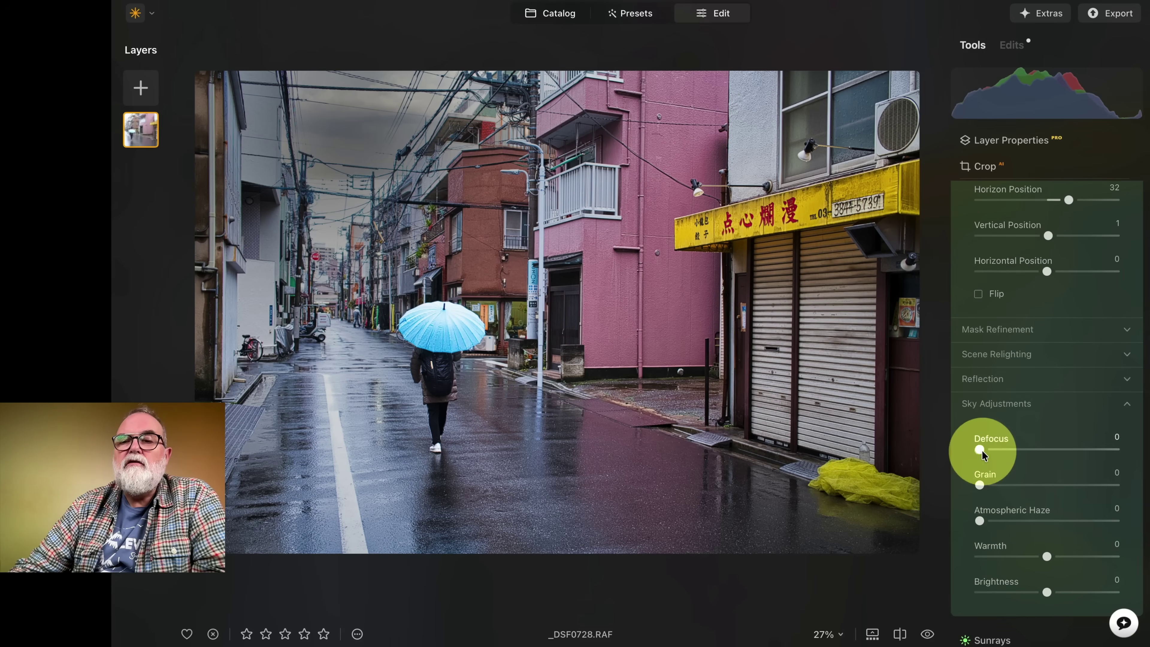
pyautogui.click(1008, 449)
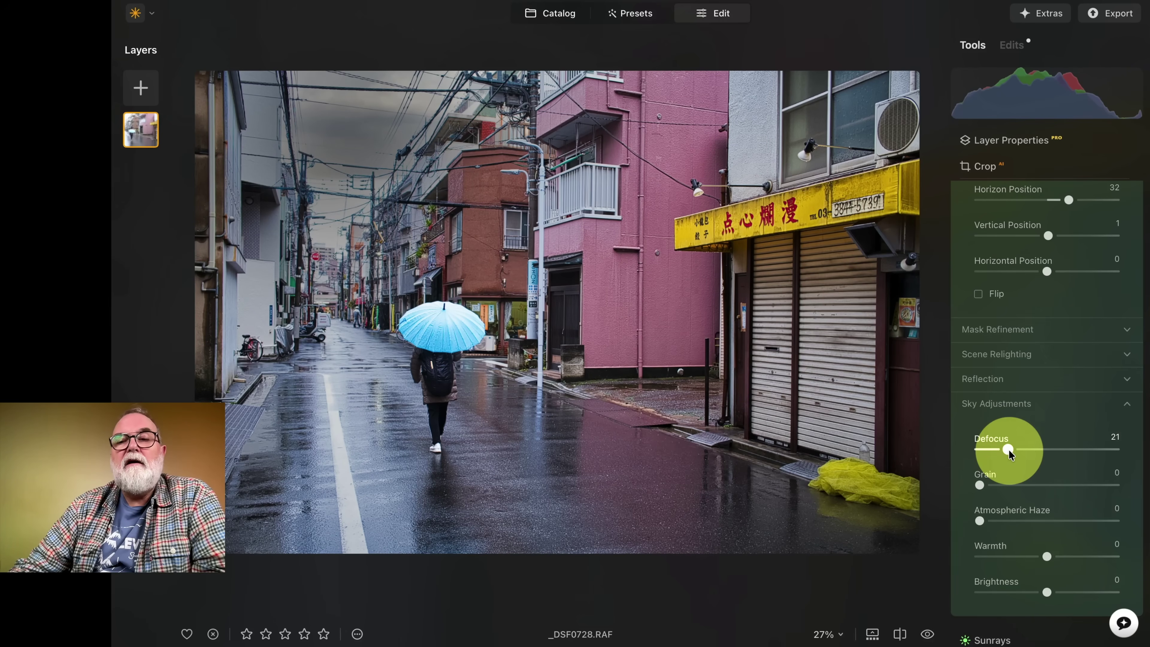
# Step: Compare the edited rainy street photo with its unedited original
pyautogui.click(927, 634)
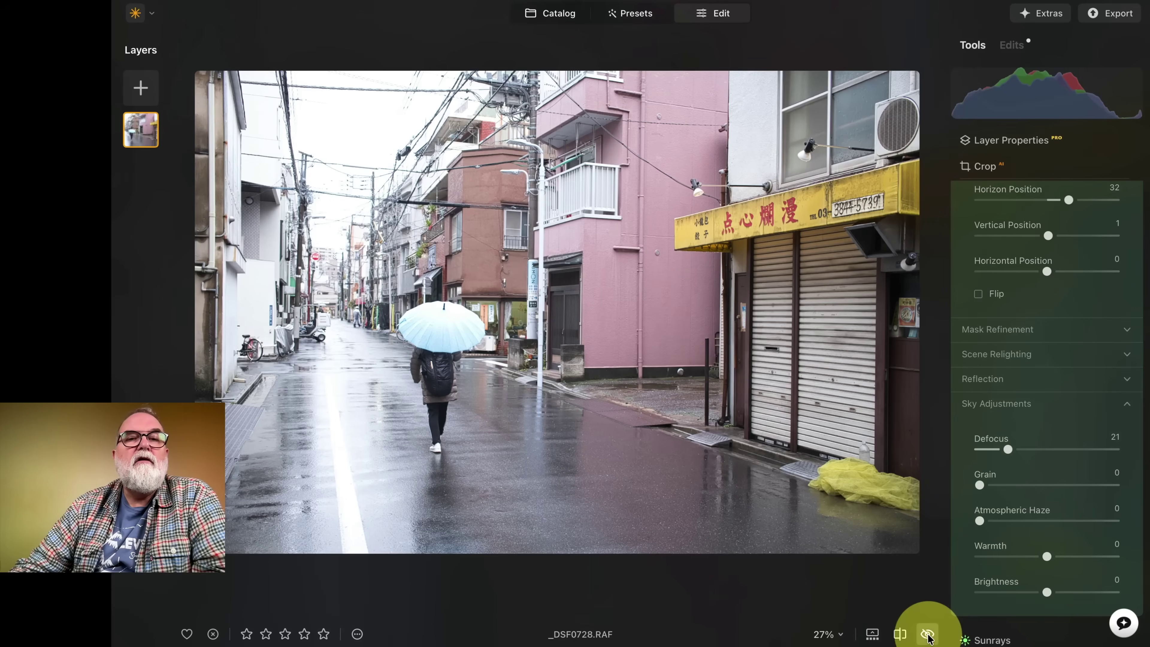
pyautogui.click(927, 634)
pyautogui.click(927, 634)
pyautogui.click(926, 634)
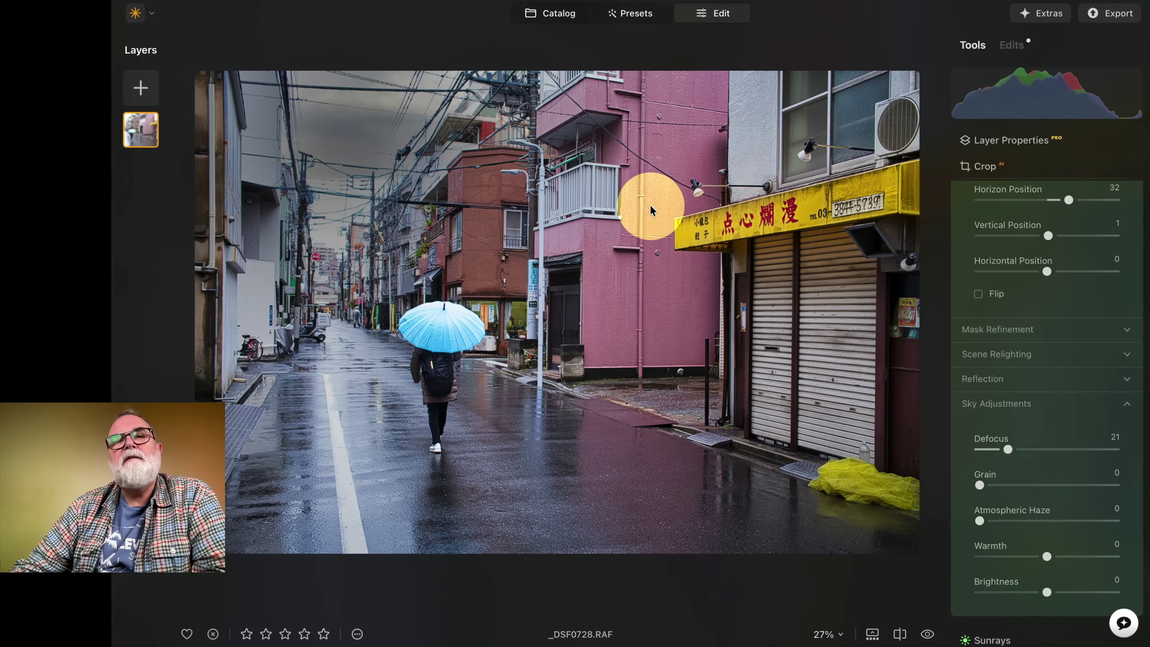
# Step: Switch to the Ramen Ichikakuya street photo _DSF0621.RAF and open the Cyber Punk collection of the X Membership presets
pyautogui.click(553, 19)
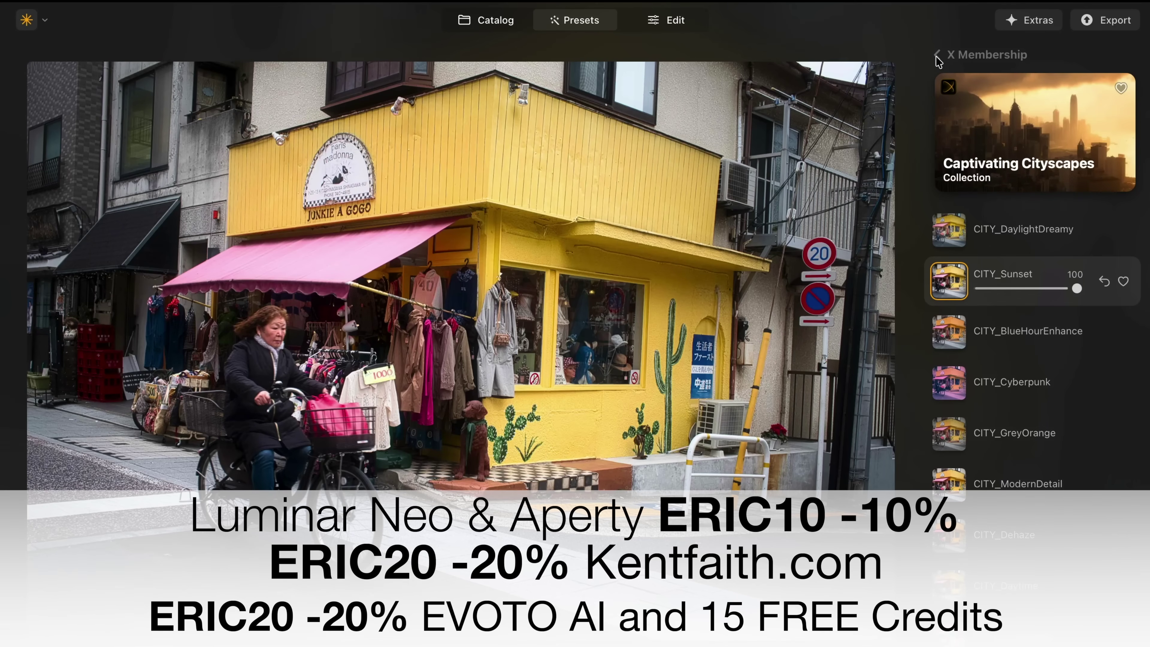
pyautogui.click(936, 56)
pyautogui.scroll(-3, 1041, 312)
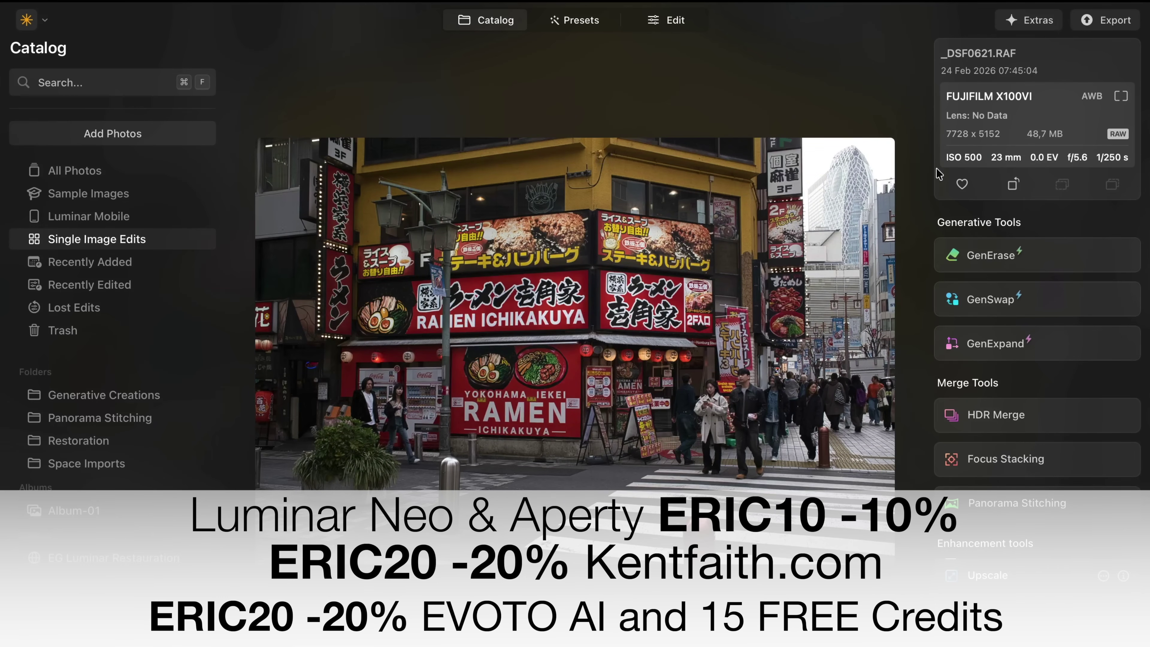
pyautogui.click(574, 20)
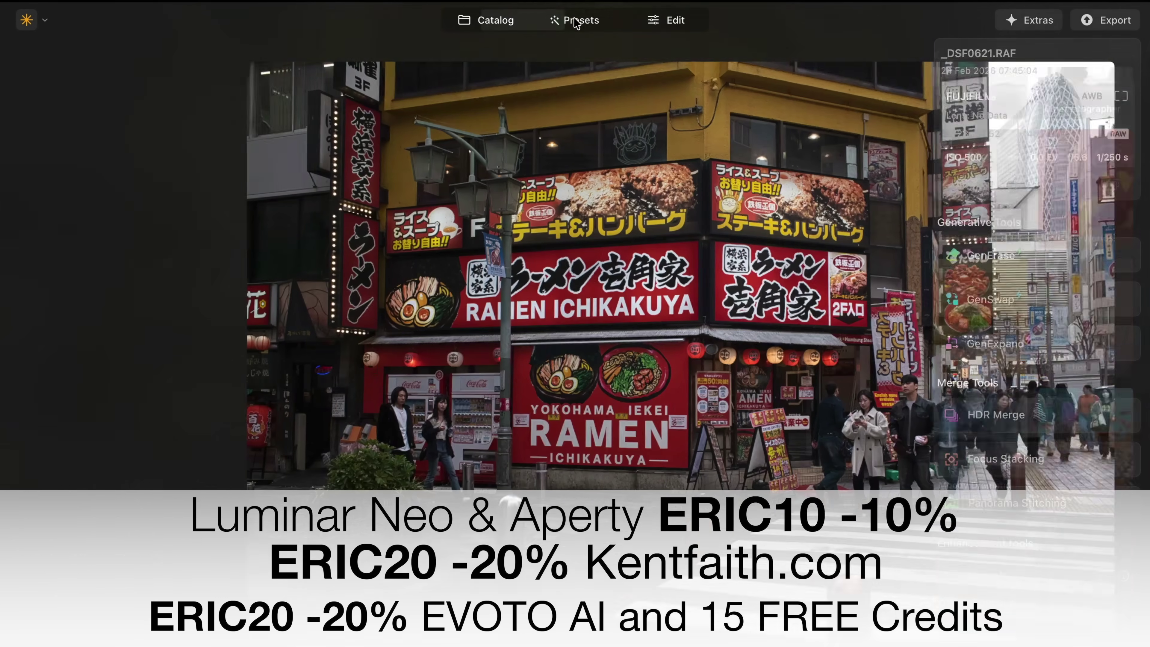
pyautogui.scroll(-10, 1100, 154)
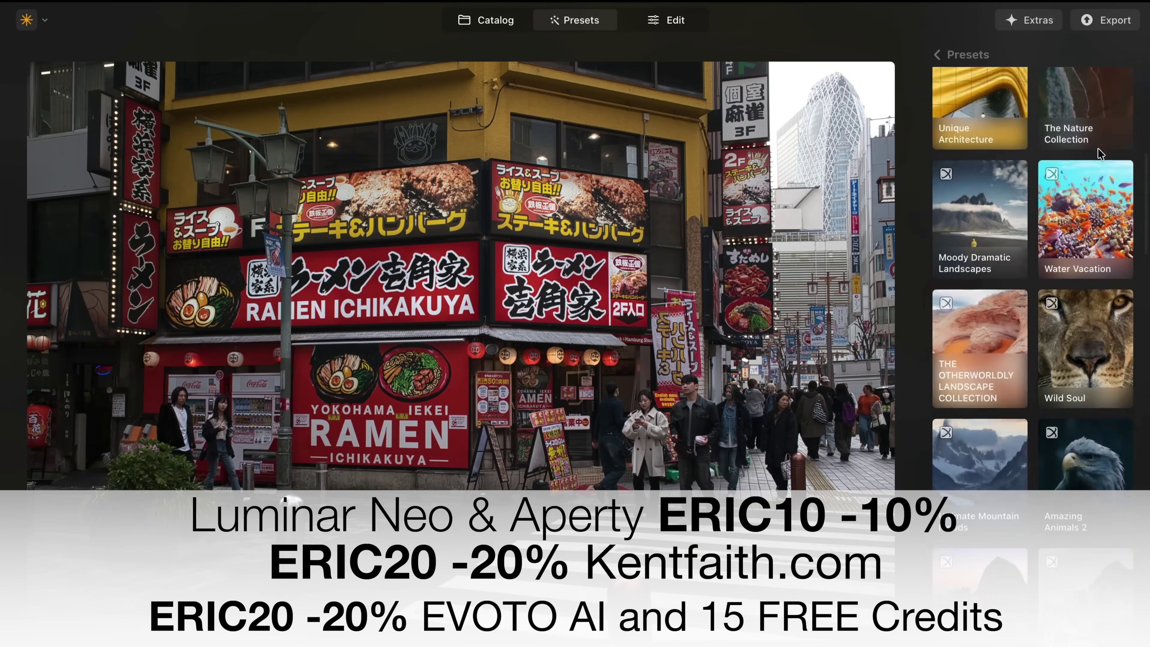
pyautogui.scroll(-10, 1100, 154)
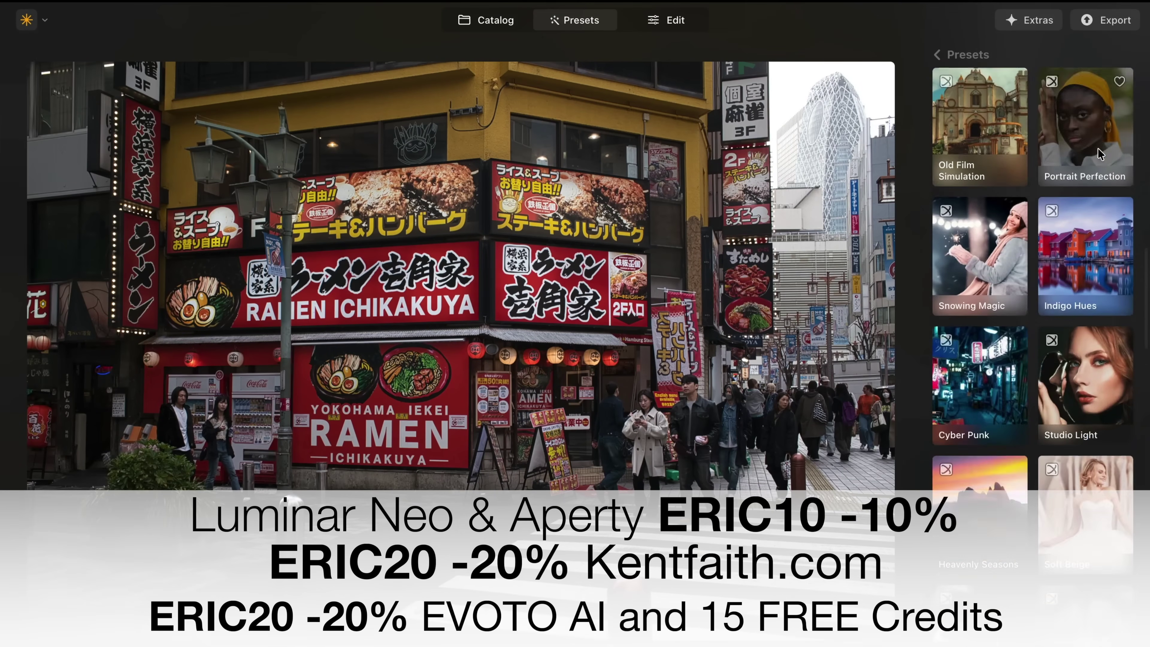
pyautogui.scroll(-3, 1098, 154)
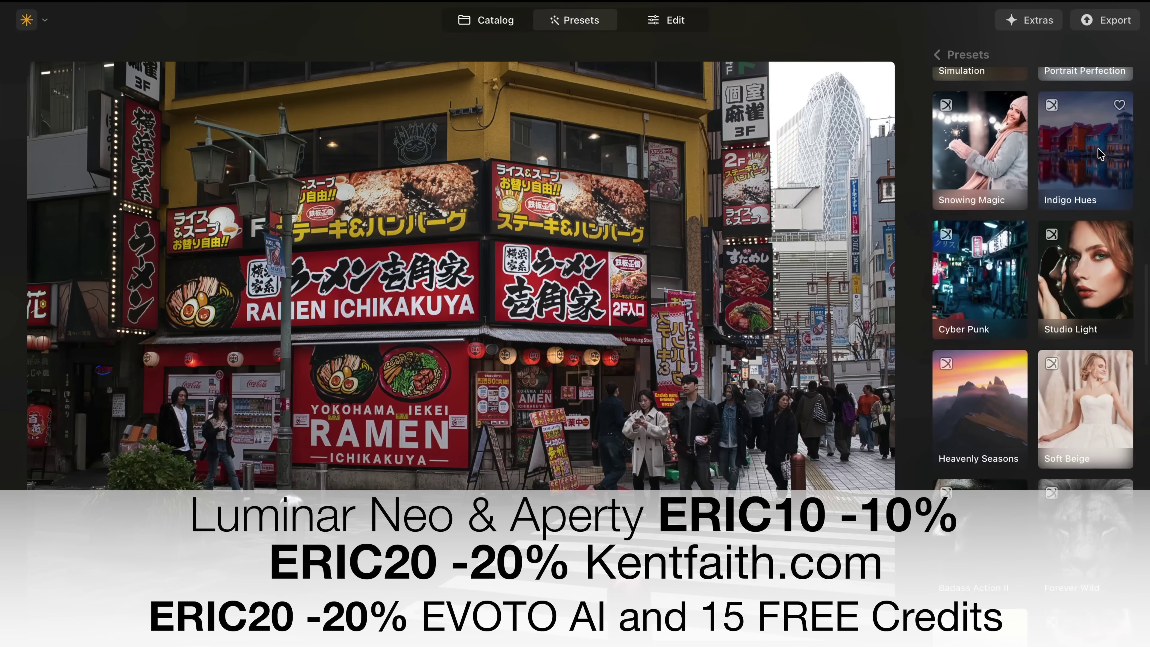
pyautogui.click(1006, 262)
# Step: Try the Cyber Punk presets New York, Broadway, Tokyo, Times Square, Forever NY and BackStreet on the ramen restaurant photo
pyautogui.click(1006, 231)
pyautogui.click(1004, 279)
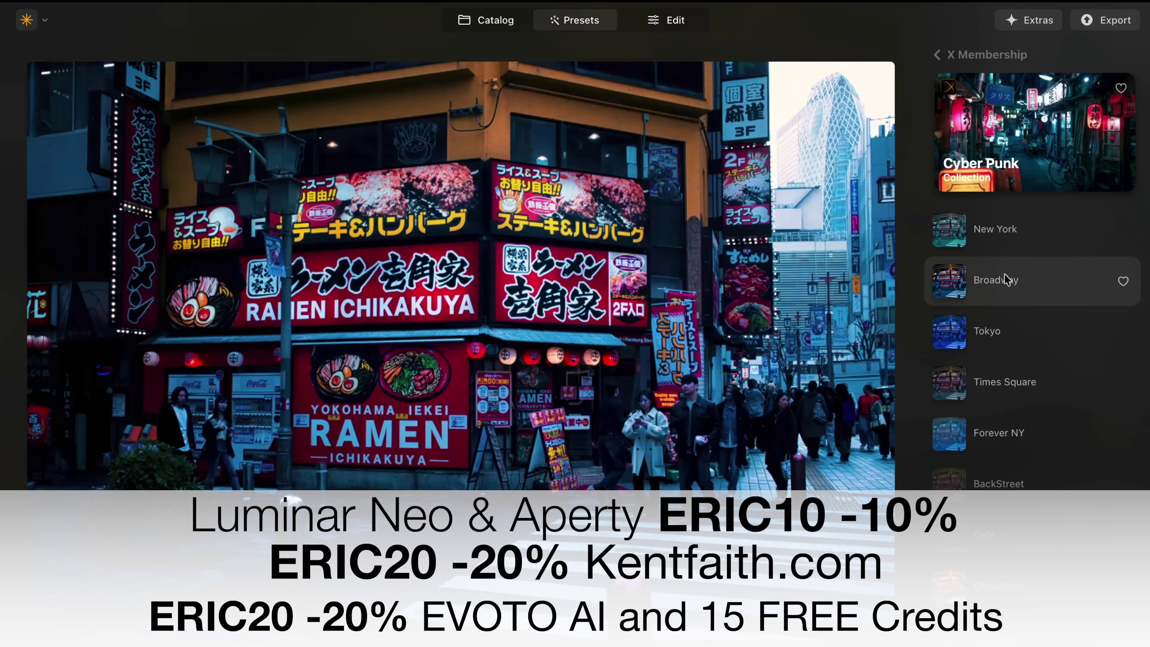
pyautogui.click(1004, 329)
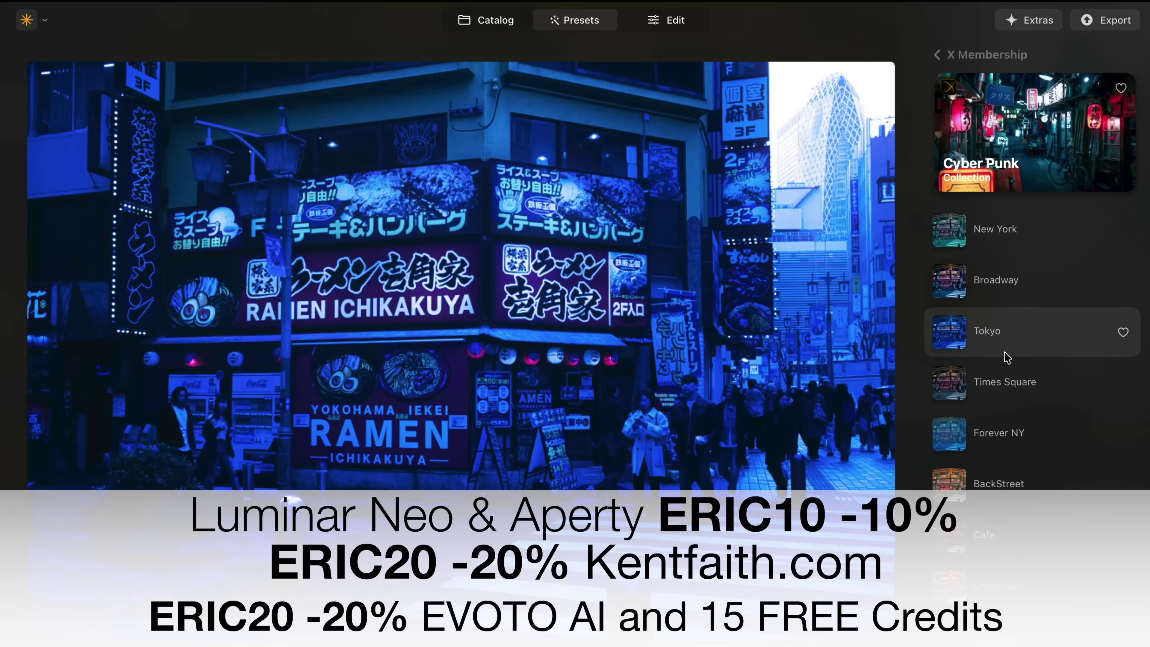
pyautogui.click(1006, 383)
pyautogui.click(1008, 431)
pyautogui.click(1008, 473)
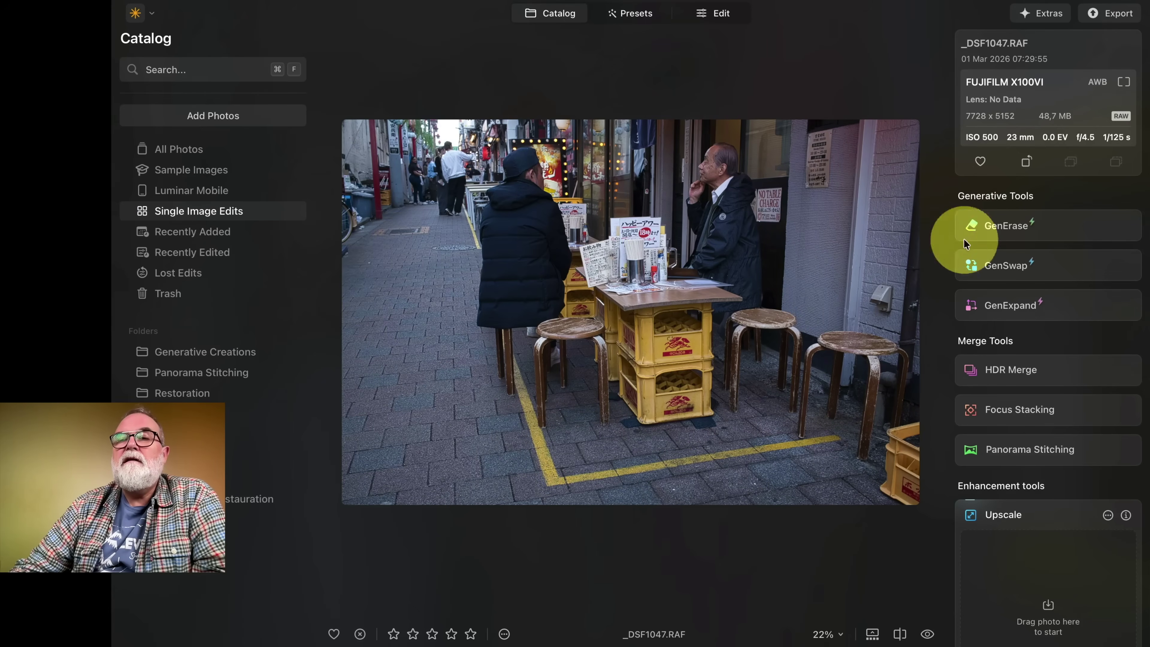
# Step: Open the outdoor table photo _DSF1047.RAF for editing and apply Develop's Auto Adjust
pyautogui.click(720, 14)
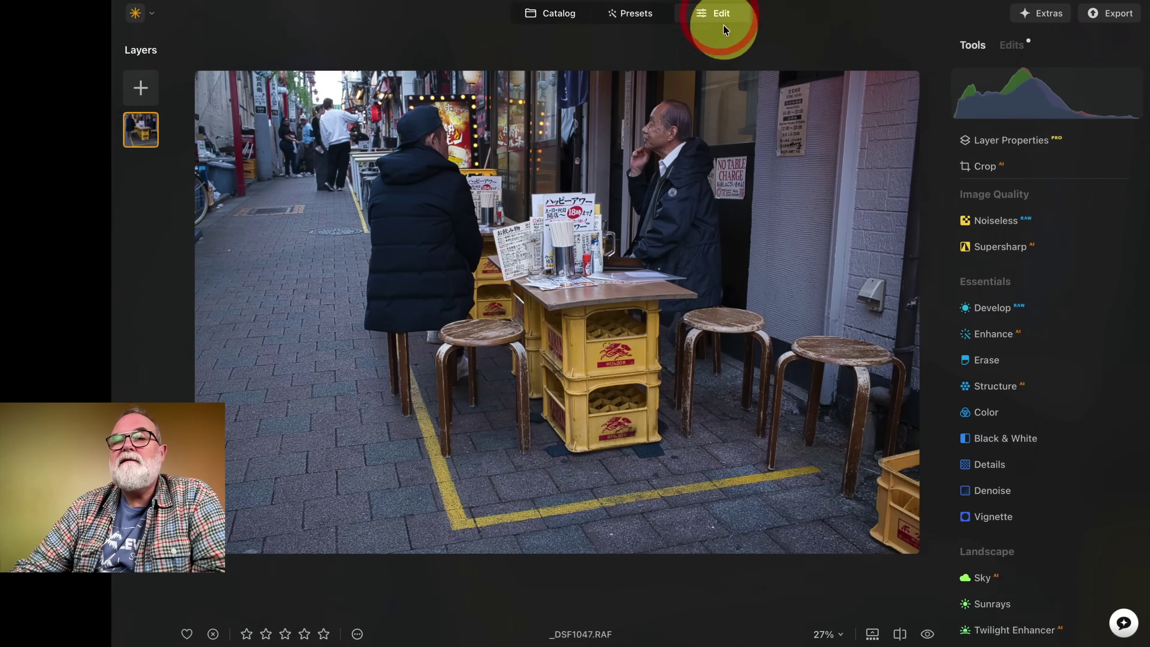
pyautogui.click(992, 311)
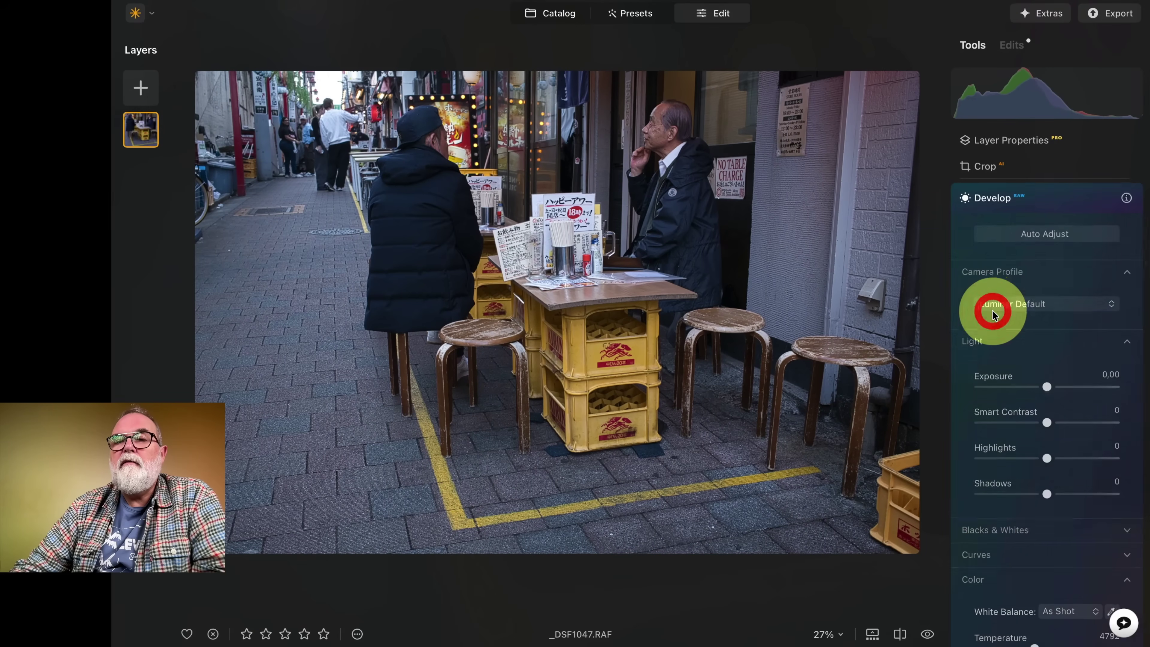
pyautogui.click(1045, 232)
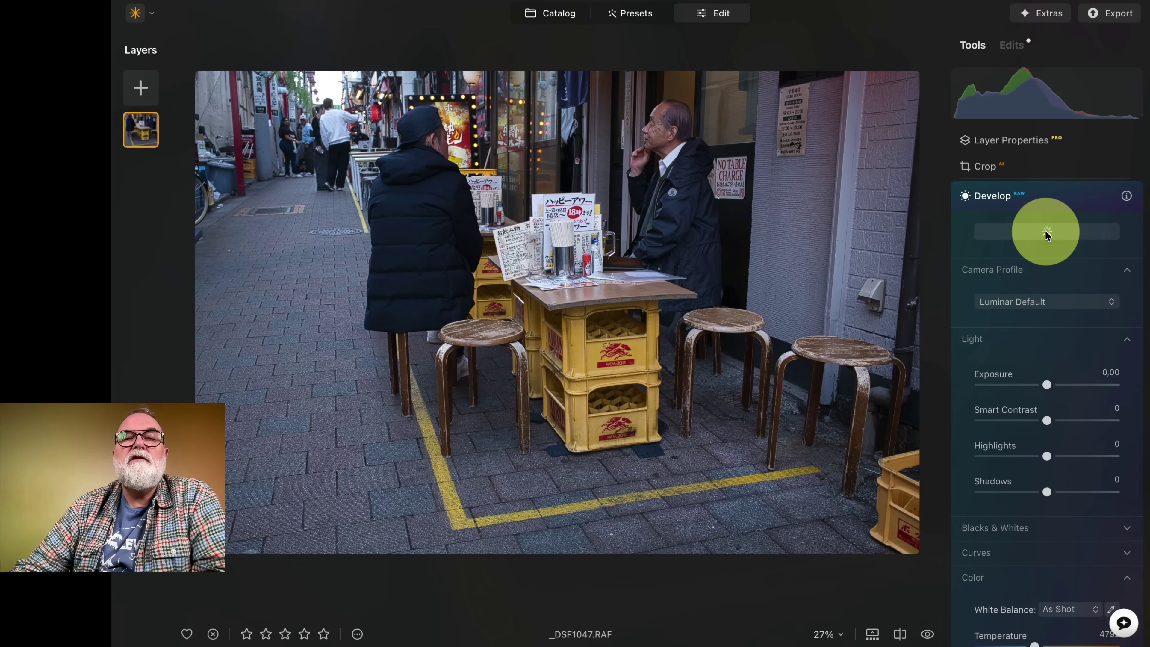
# Step: Crop the table photo at its Original ratio, trimming the left side and the foreground pavement
pyautogui.click(969, 164)
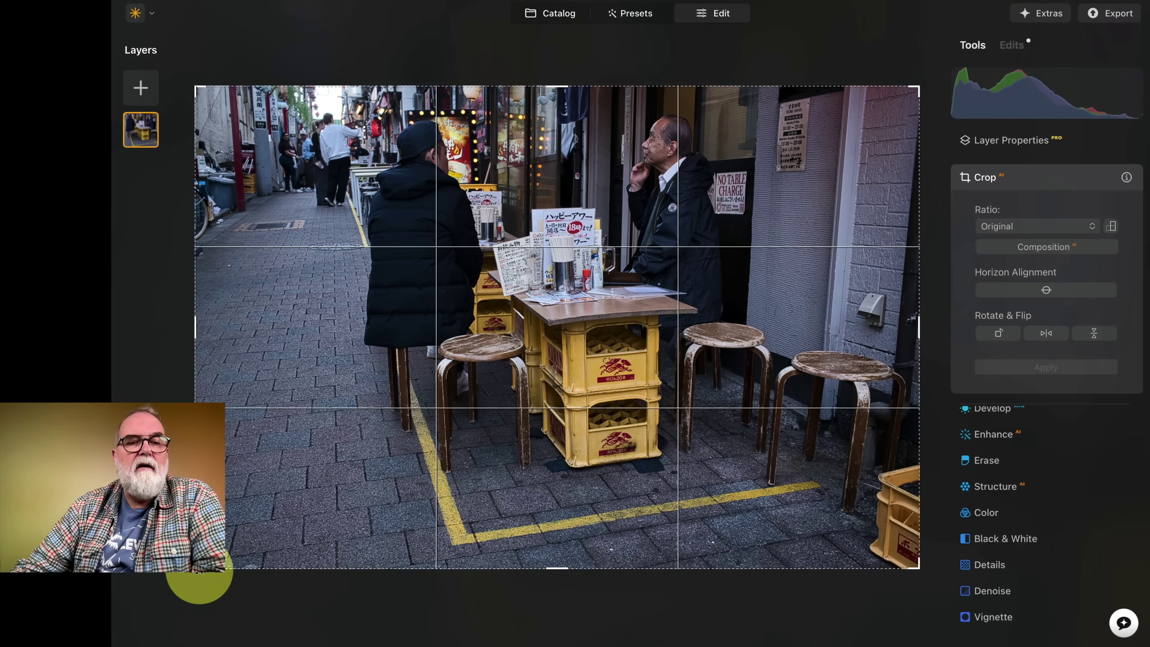
pyautogui.moveTo(199, 569); pyautogui.dragTo(290, 528)
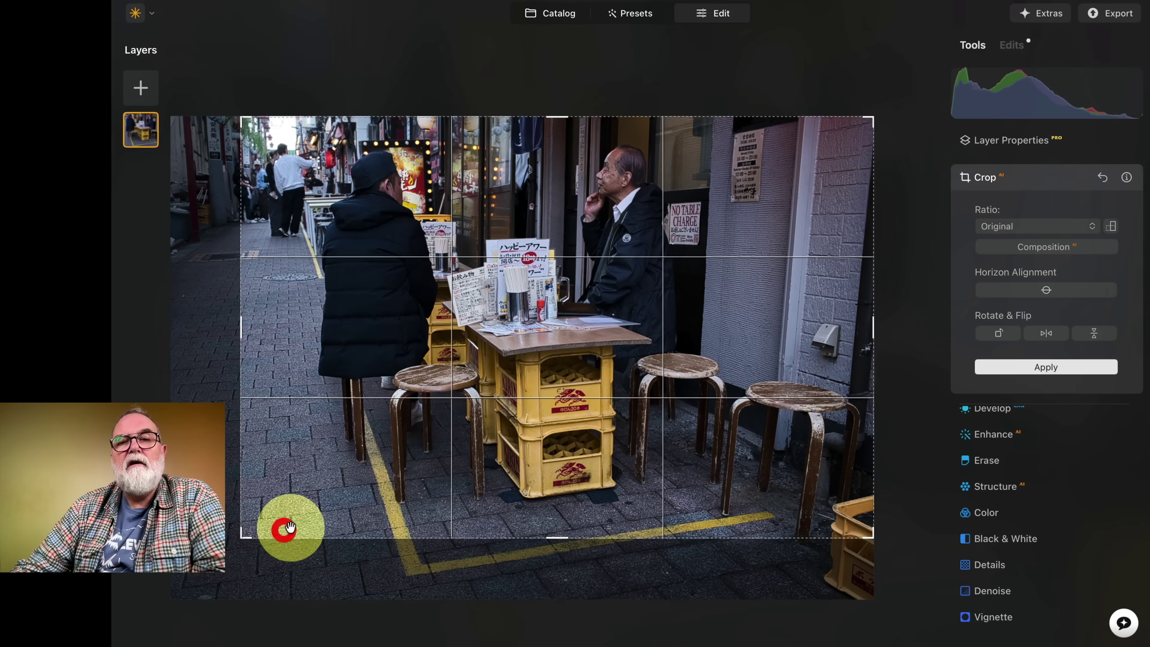
pyautogui.press('Return')
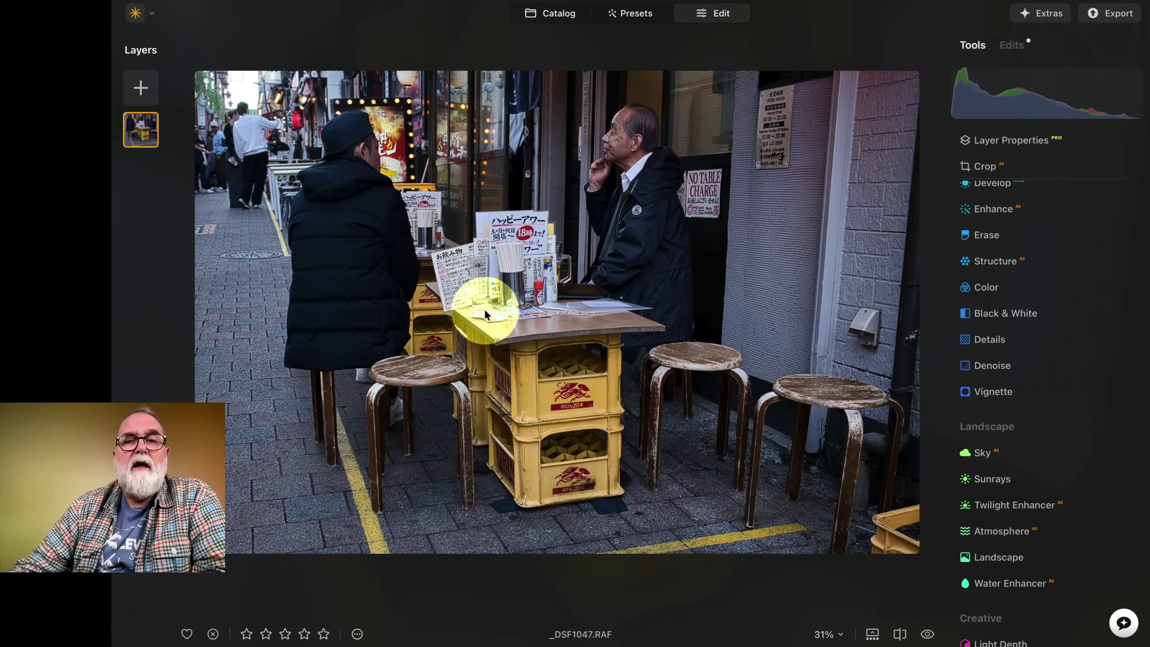
# Step: Add the orange-and-green light streak asset from X Membership's Dust_and_Scratches as a layer at 25 opacity and compare before and after
pyautogui.click(141, 89)
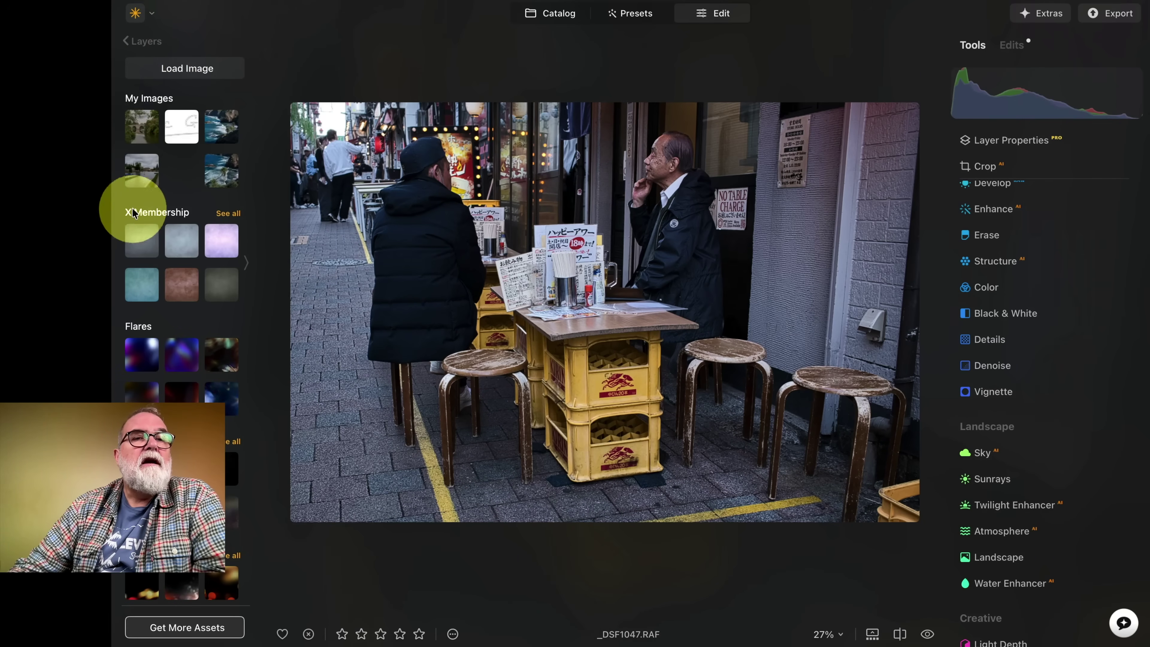
pyautogui.click(235, 219)
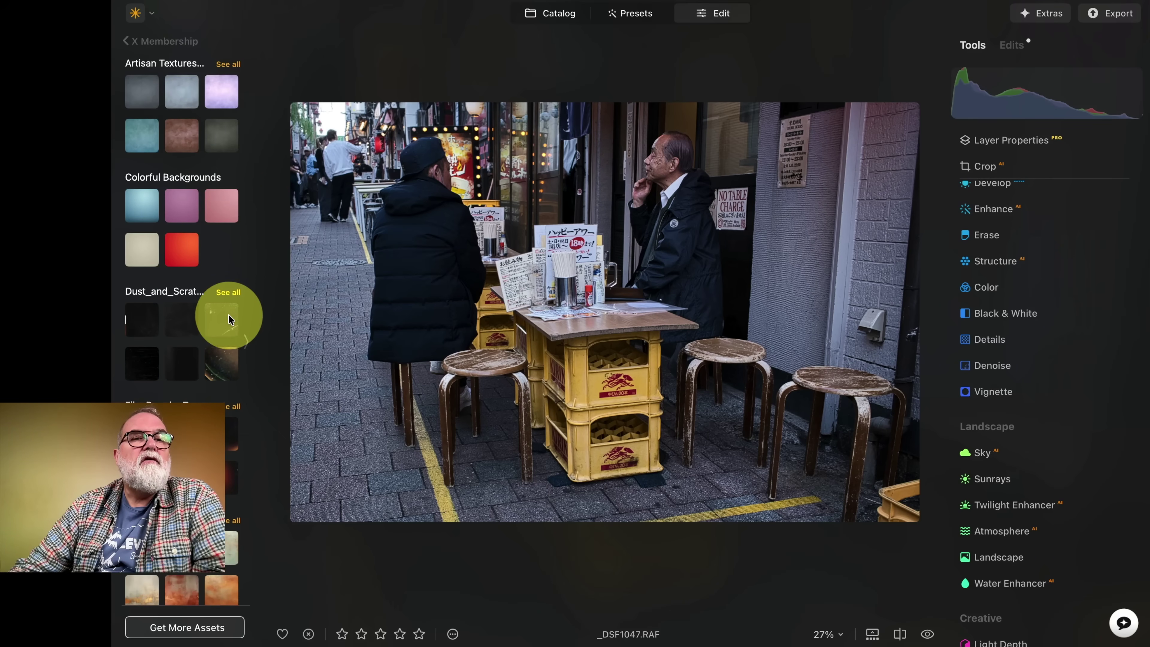
pyautogui.click(234, 294)
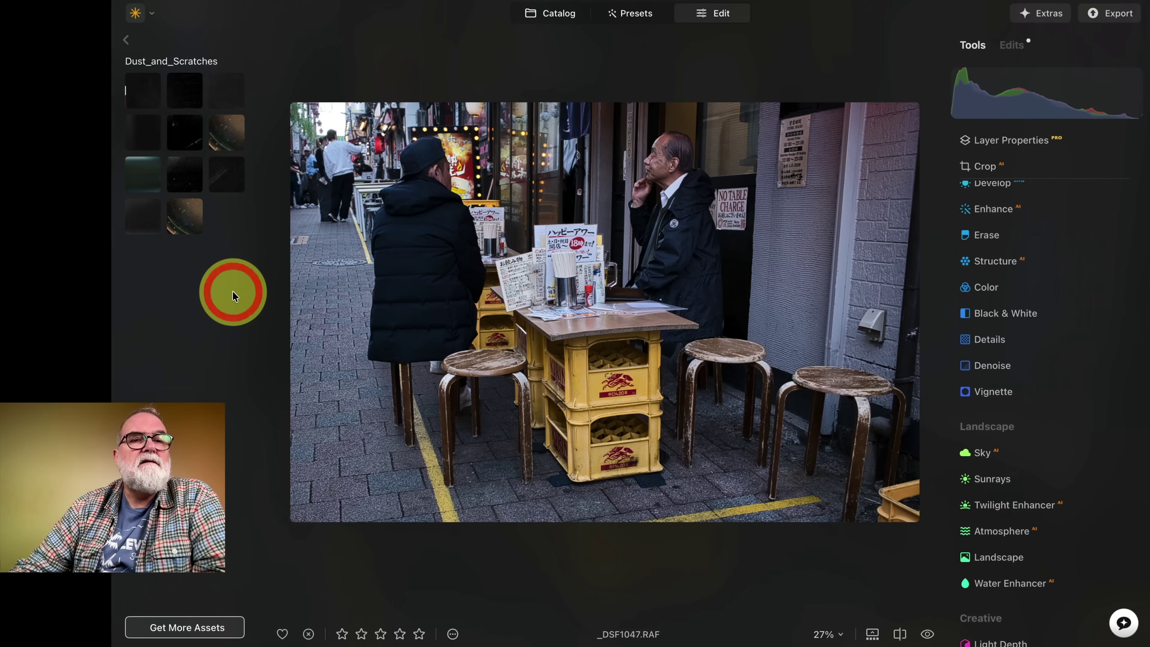
pyautogui.click(189, 217)
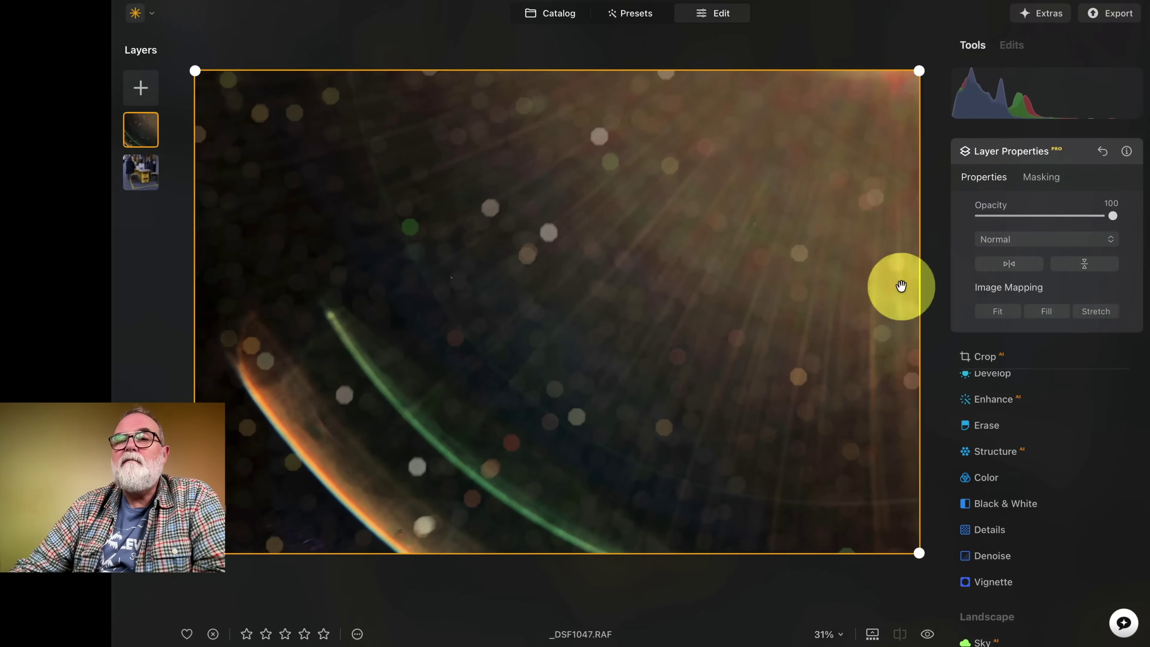
pyautogui.moveTo(1113, 218); pyautogui.dragTo(1014, 227)
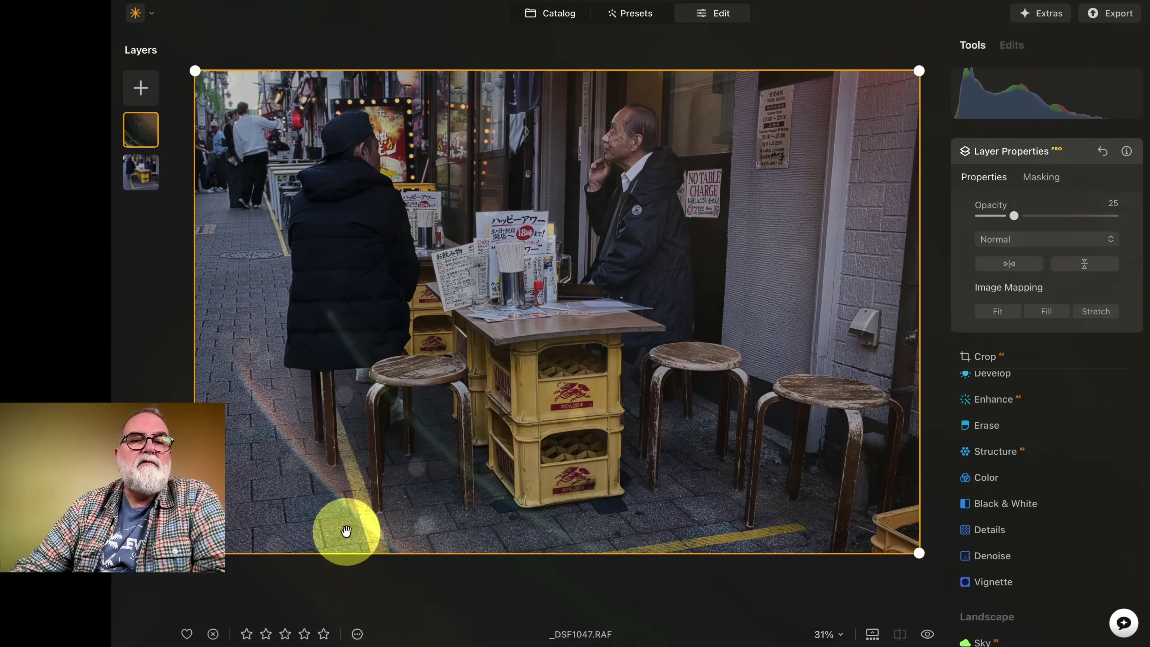
pyautogui.click(926, 634)
pyautogui.click(926, 634)
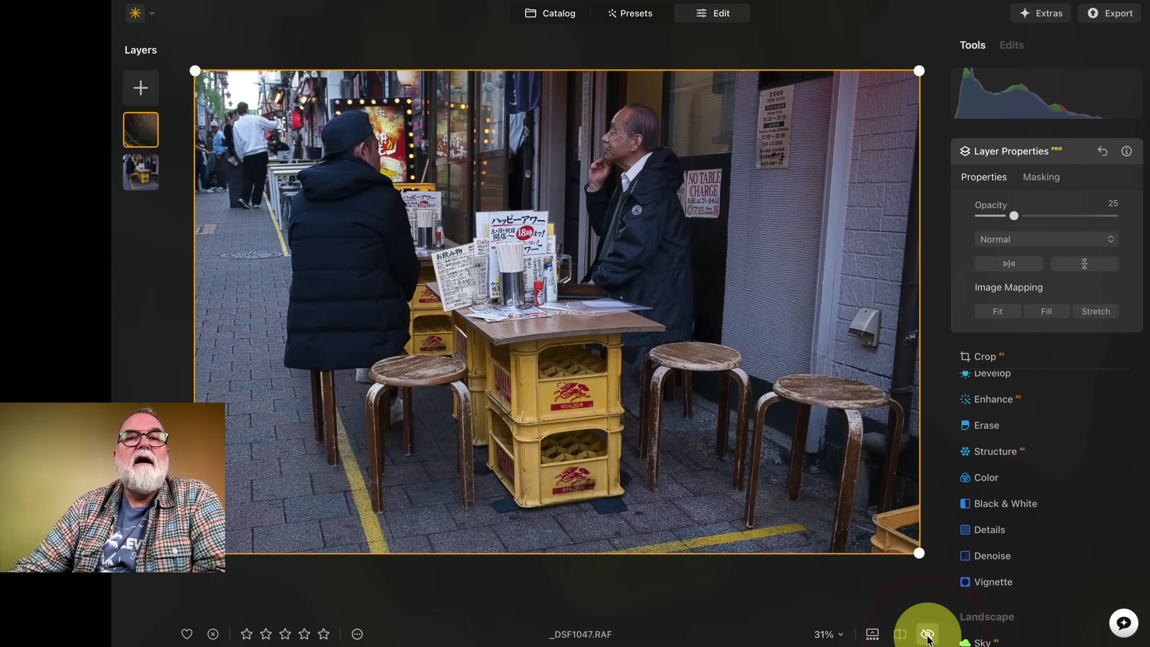
pyautogui.click(838, 587)
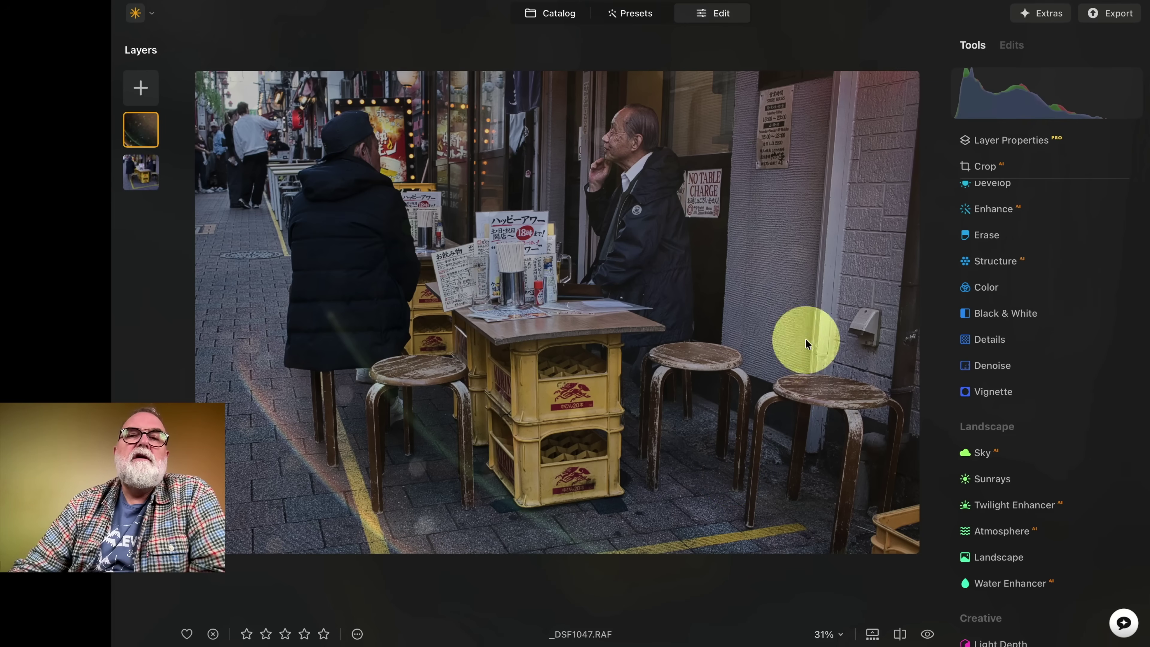
# Step: Raise the Develop exposure of the overlay layer to 0.38
pyautogui.scroll(2, 1003, 330)
pyautogui.scroll(2, 1003, 328)
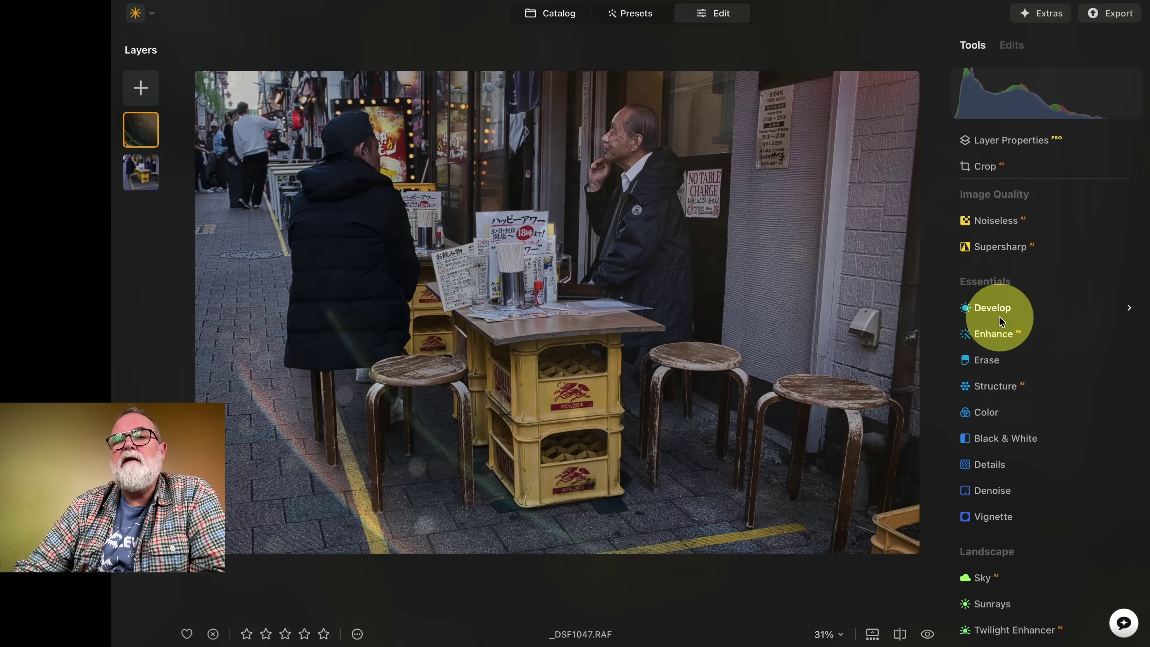
pyautogui.click(995, 307)
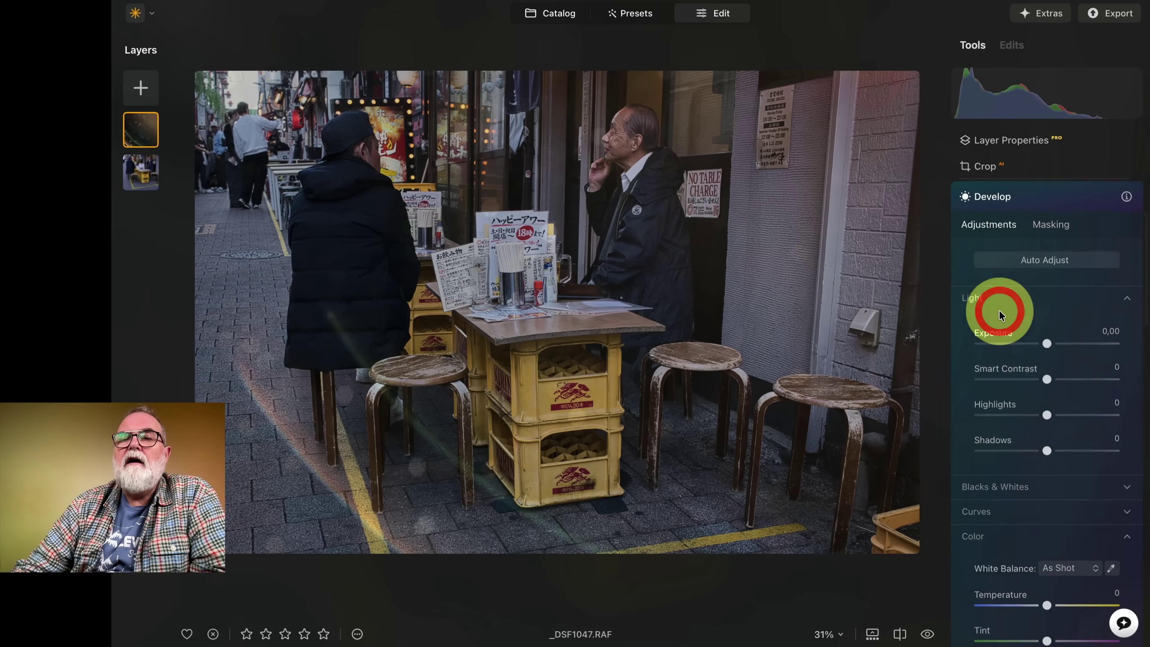
pyautogui.moveTo(1048, 342); pyautogui.dragTo(1051, 343)
pyautogui.click(1051, 343)
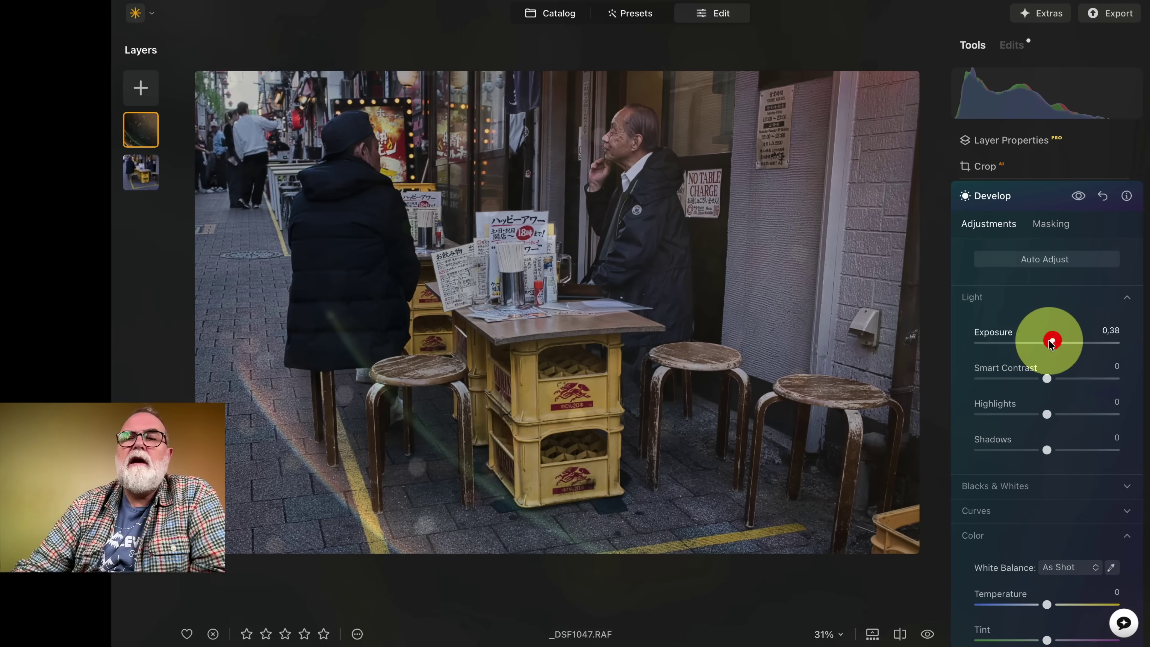
pyautogui.click(1046, 202)
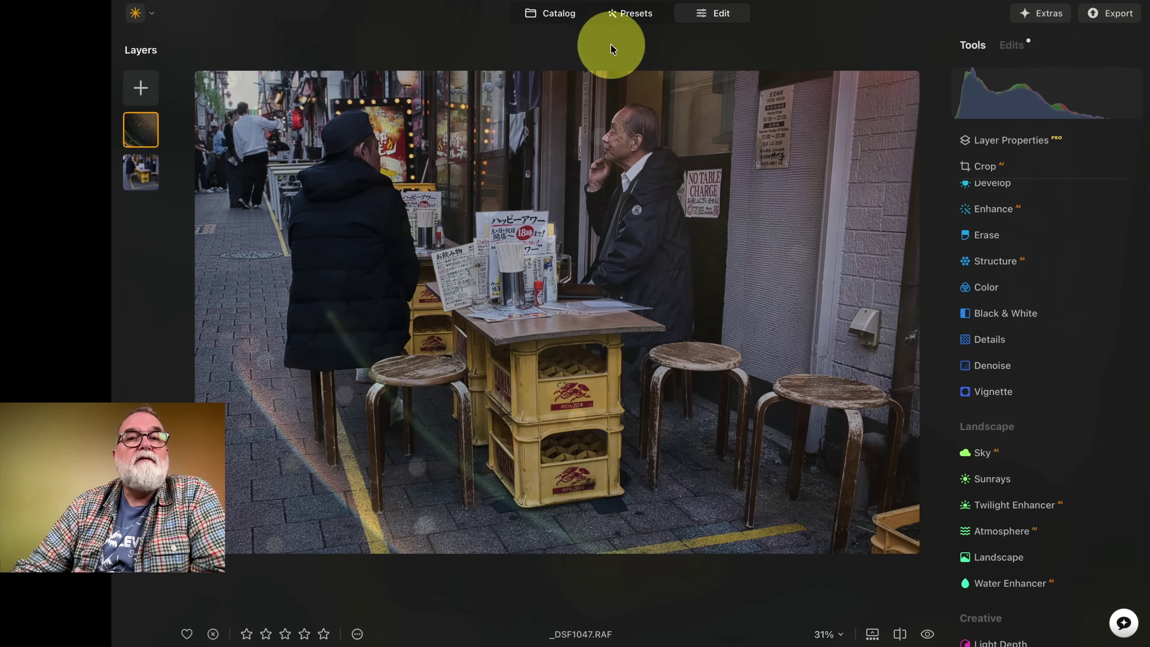
# Step: Try the Cyber Punk preset ChinaTown on the table photo and apply Sushi Bar instead at a strength of 79
pyautogui.click(557, 13)
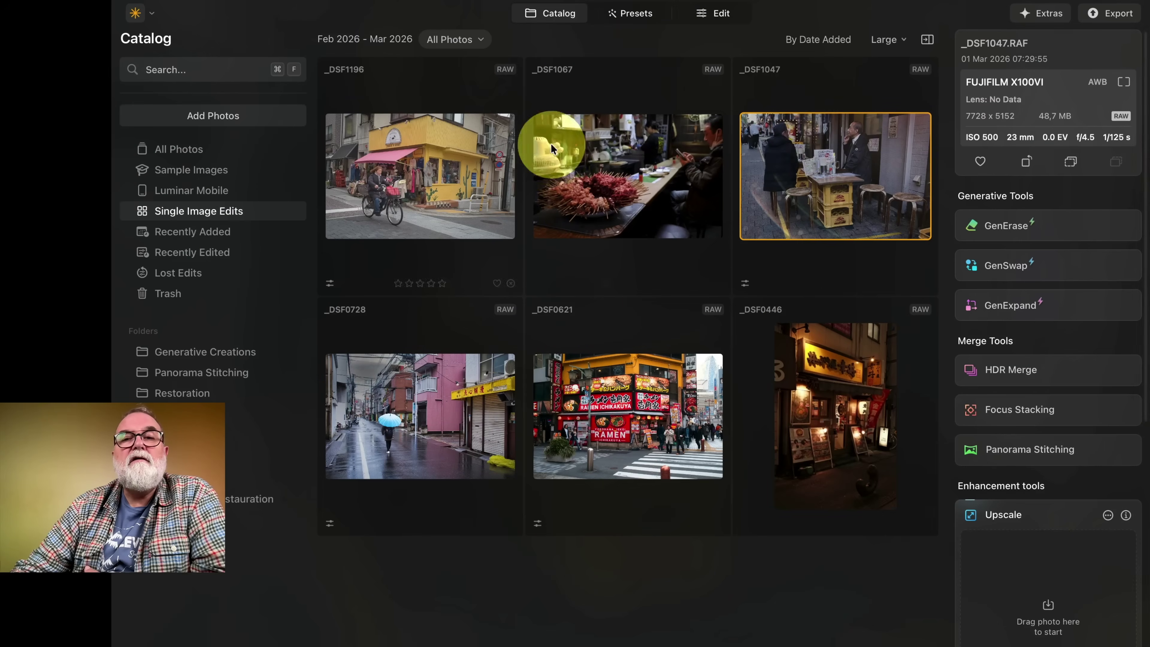
pyautogui.click(627, 17)
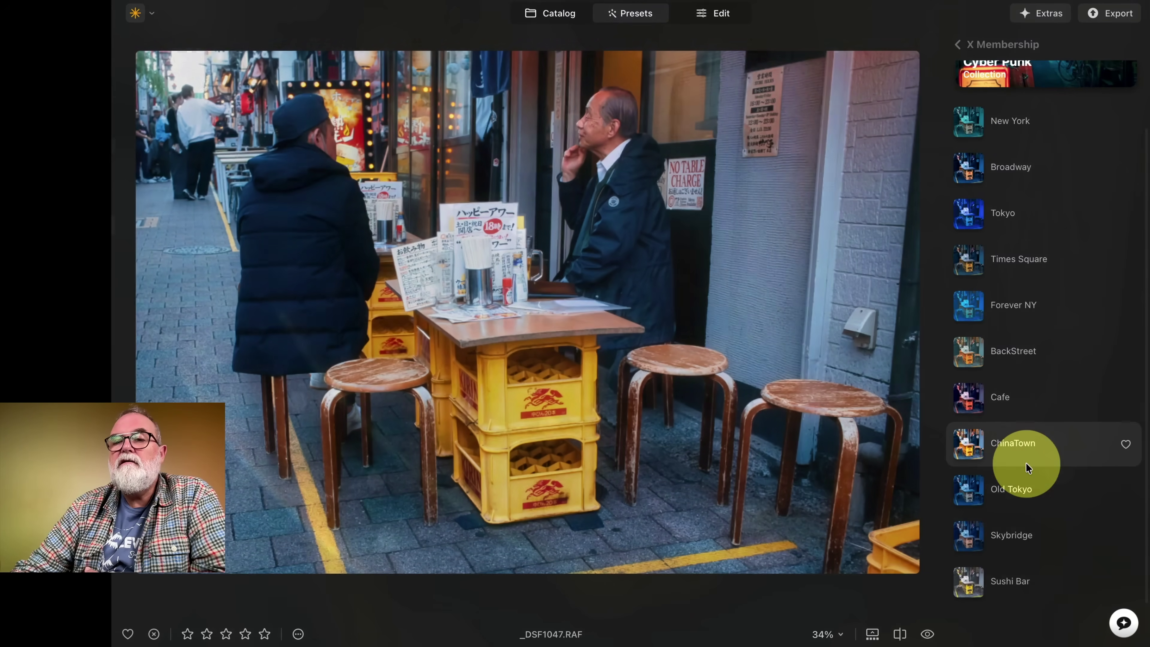
pyautogui.click(1026, 446)
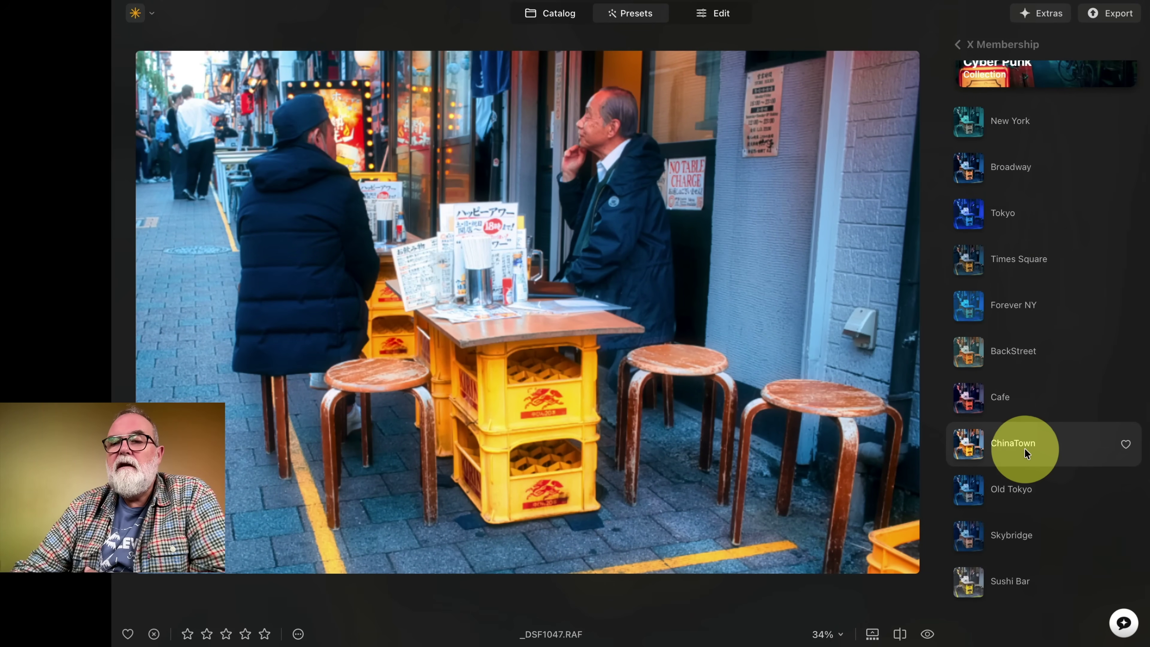
pyautogui.click(1023, 582)
pyautogui.click(1023, 582)
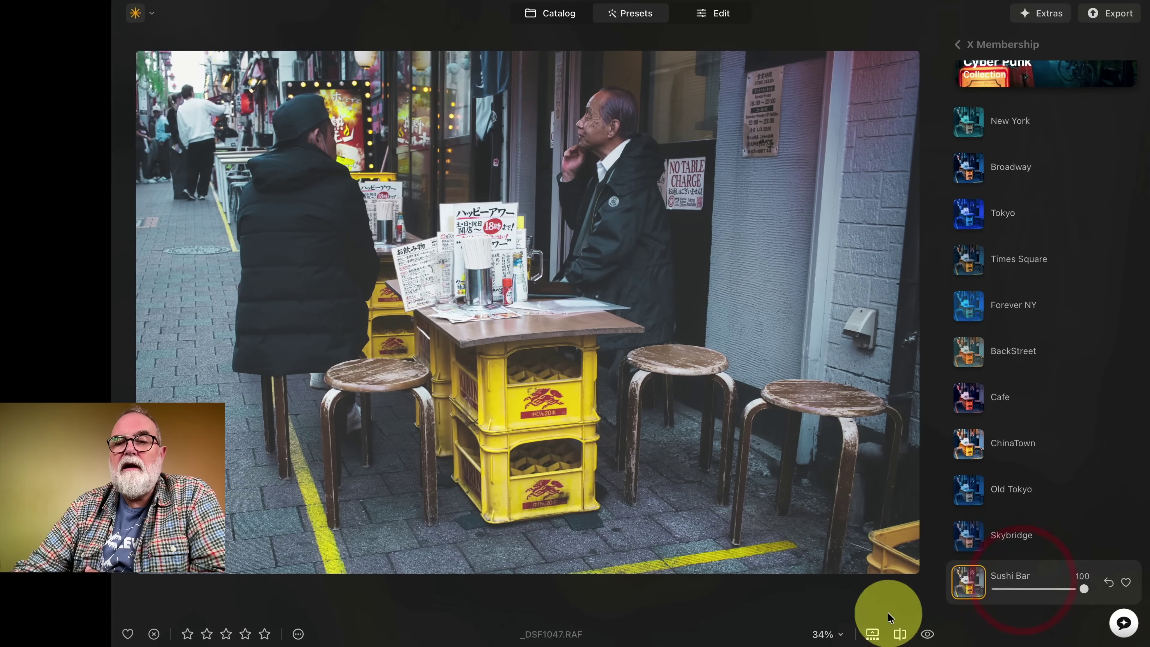
pyautogui.moveTo(1084, 591); pyautogui.dragTo(1062, 594)
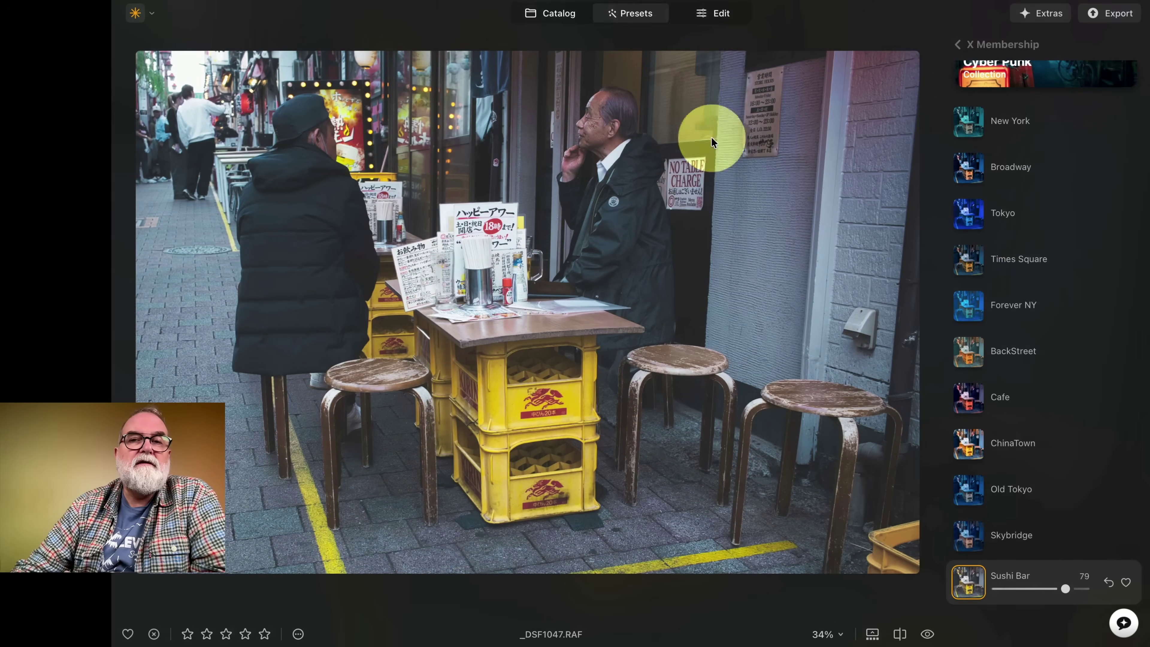
# Step: Add the light streak Dust_and_Scratches asset as a layer over the preset-treated photo at 10 opacity and compare before and after
pyautogui.click(719, 13)
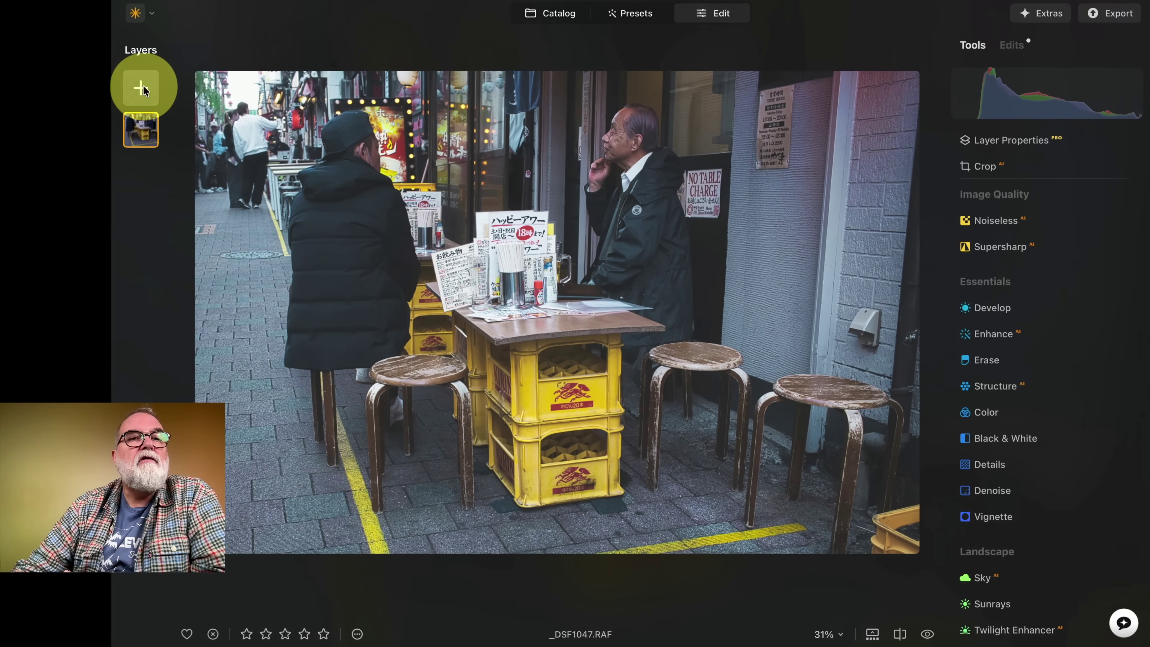
pyautogui.click(140, 87)
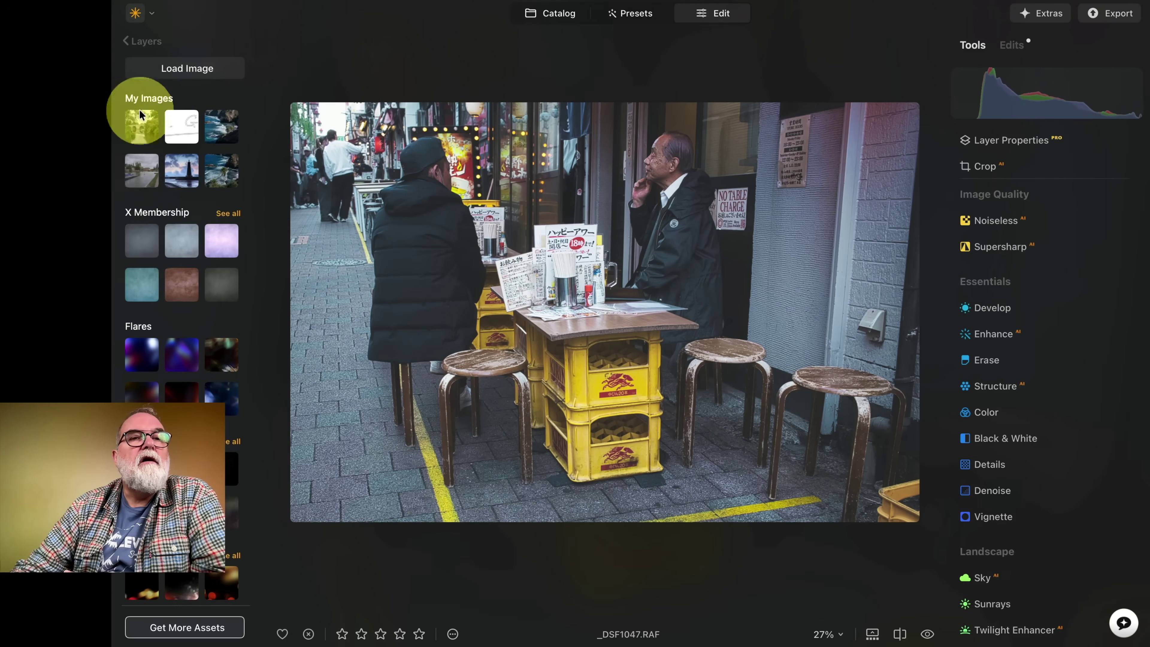
pyautogui.click(228, 212)
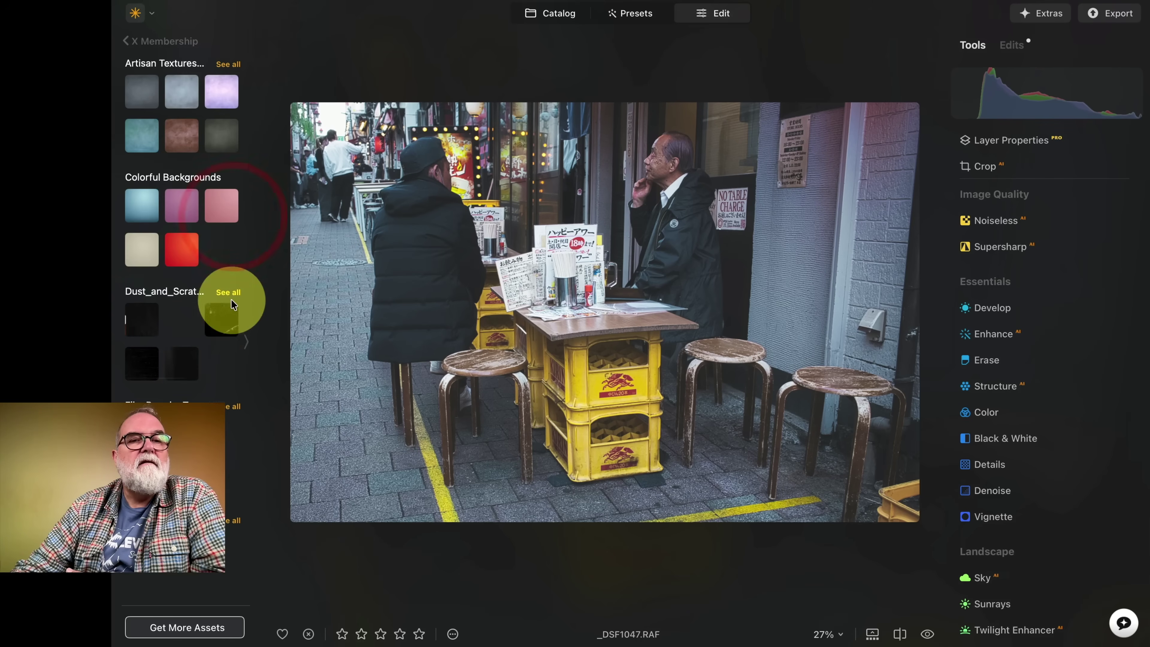
pyautogui.click(227, 363)
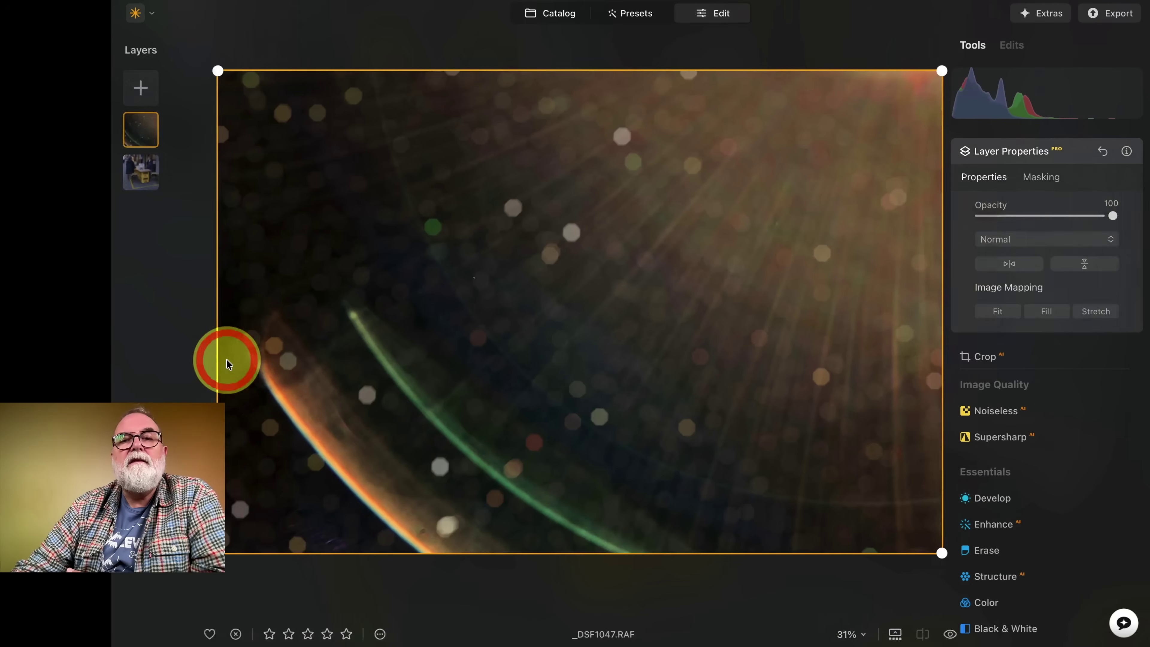
pyautogui.moveTo(1114, 219); pyautogui.dragTo(997, 220)
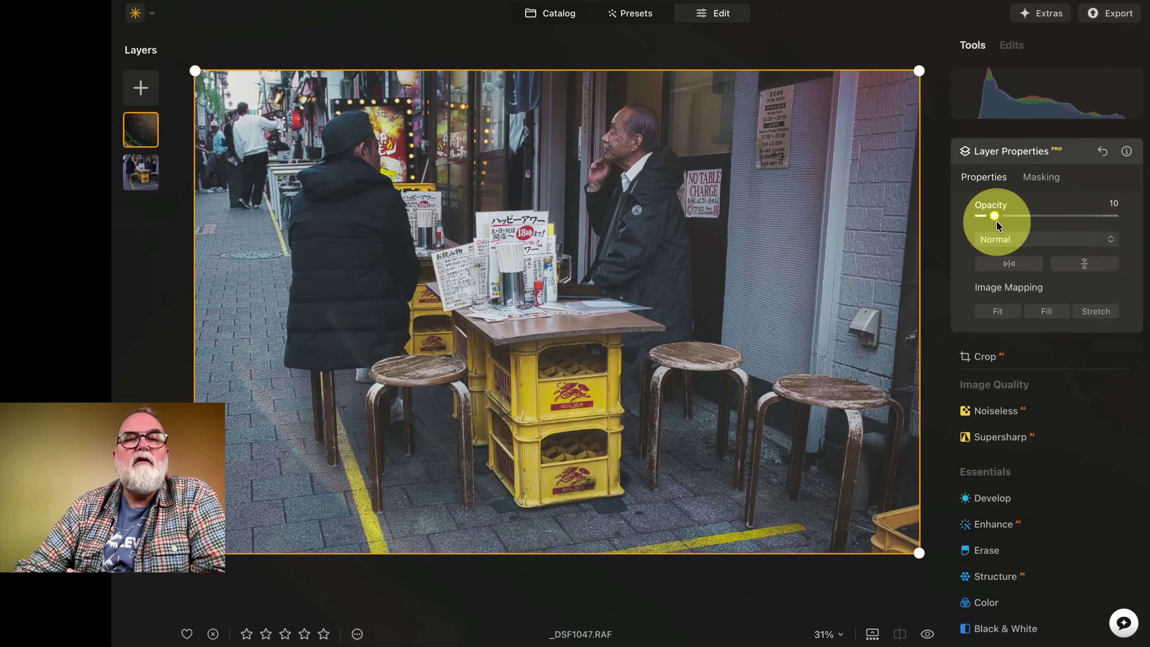
pyautogui.click(927, 634)
pyautogui.click(927, 634)
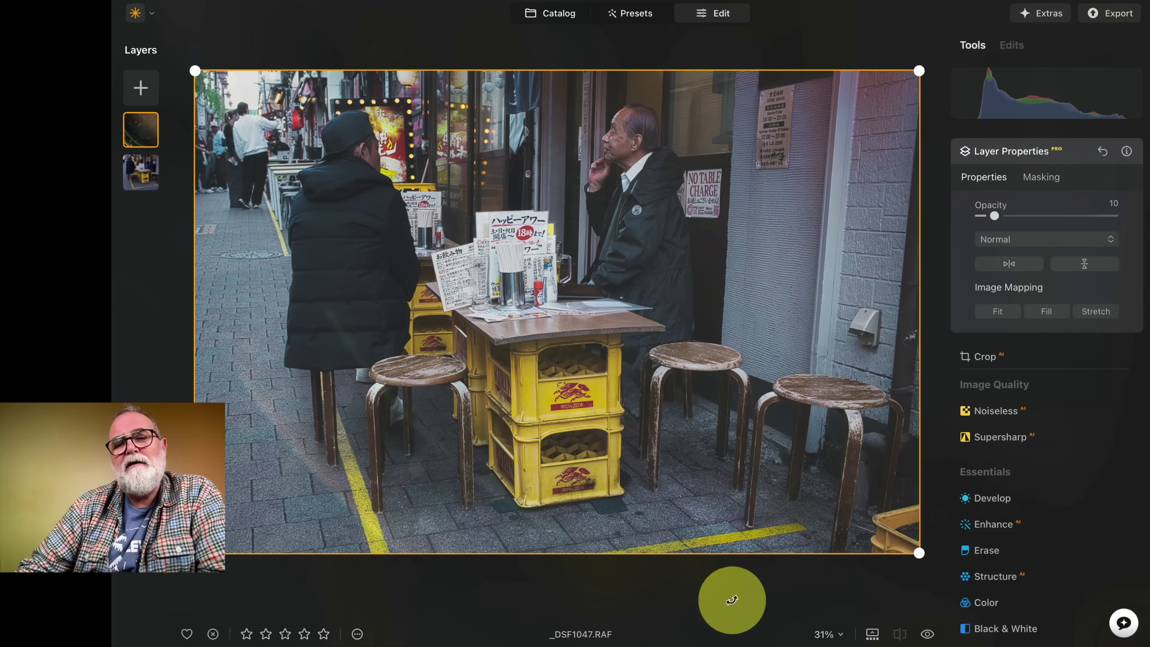
pyautogui.click(756, 584)
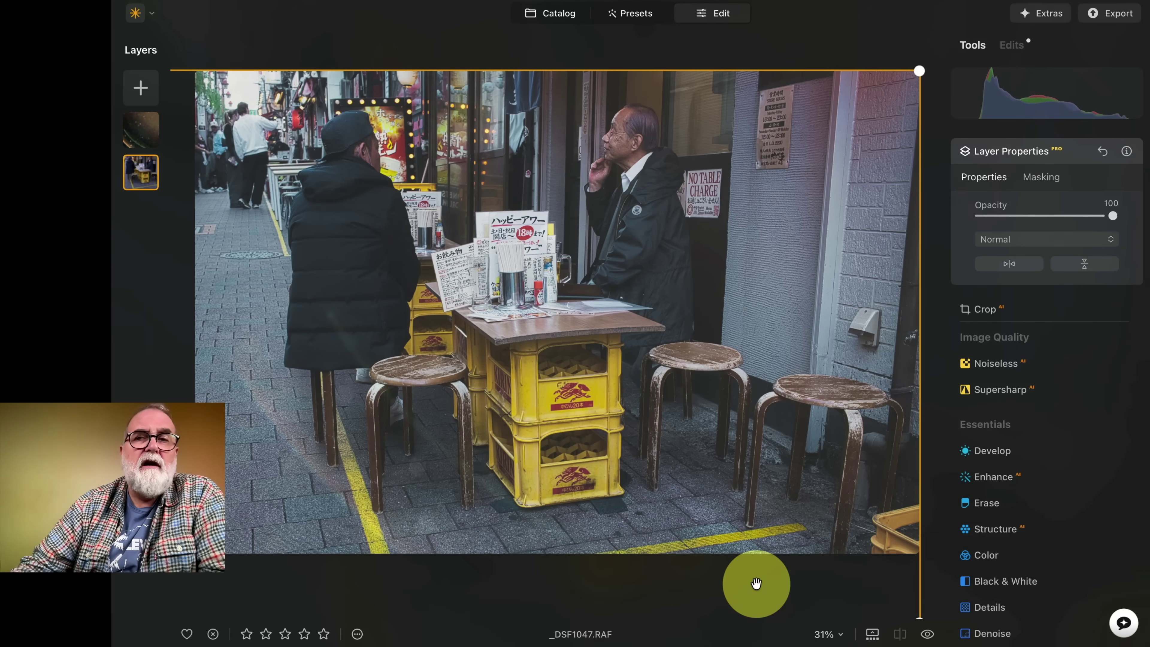
pyautogui.click(757, 584)
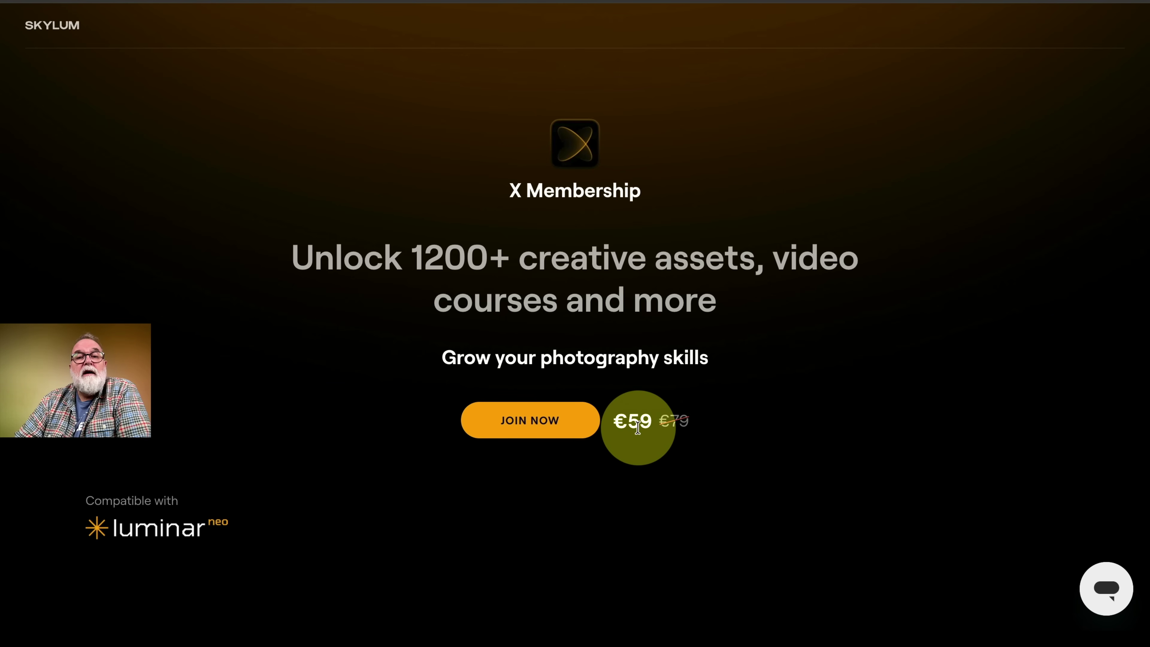
# Step: Switch to Skylum's X Membership web page and review the price, the membership perks and the exclusive Presets section
pyautogui.scroll(-4, 731, 397)
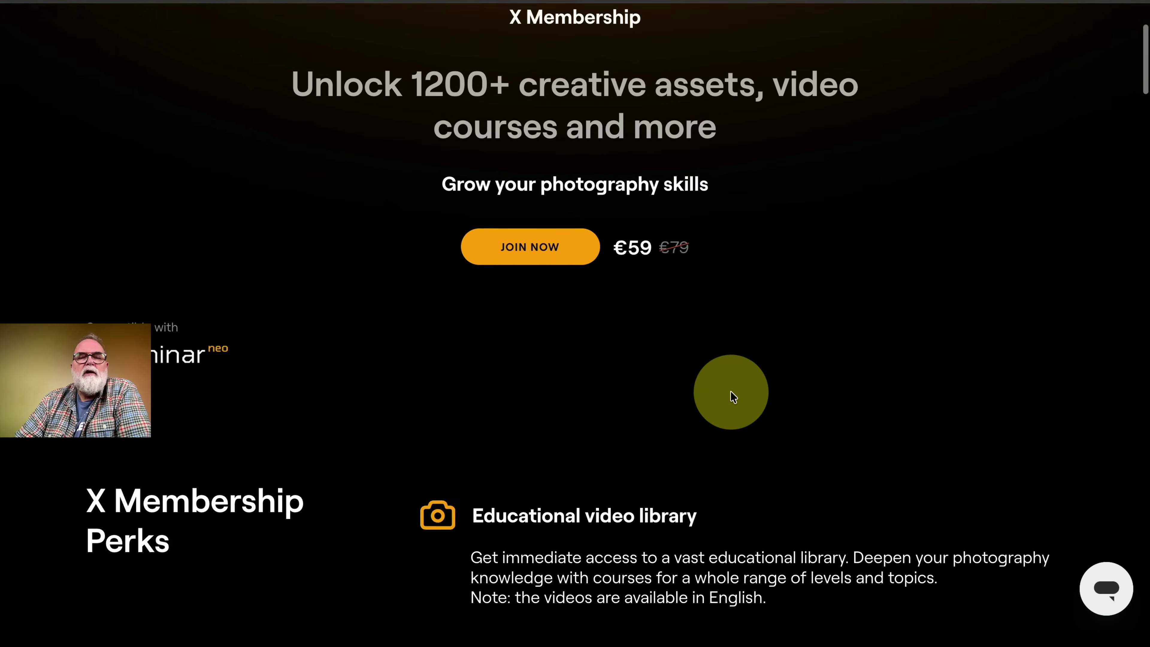
pyautogui.scroll(-10, 731, 397)
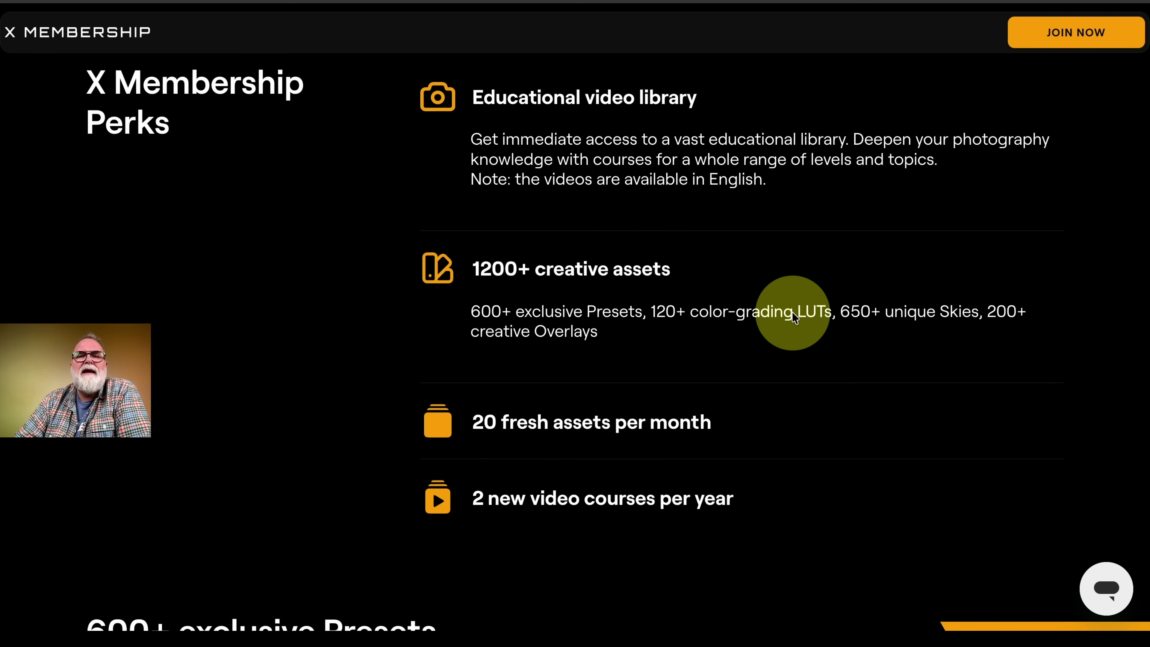
pyautogui.scroll(1, 790, 313)
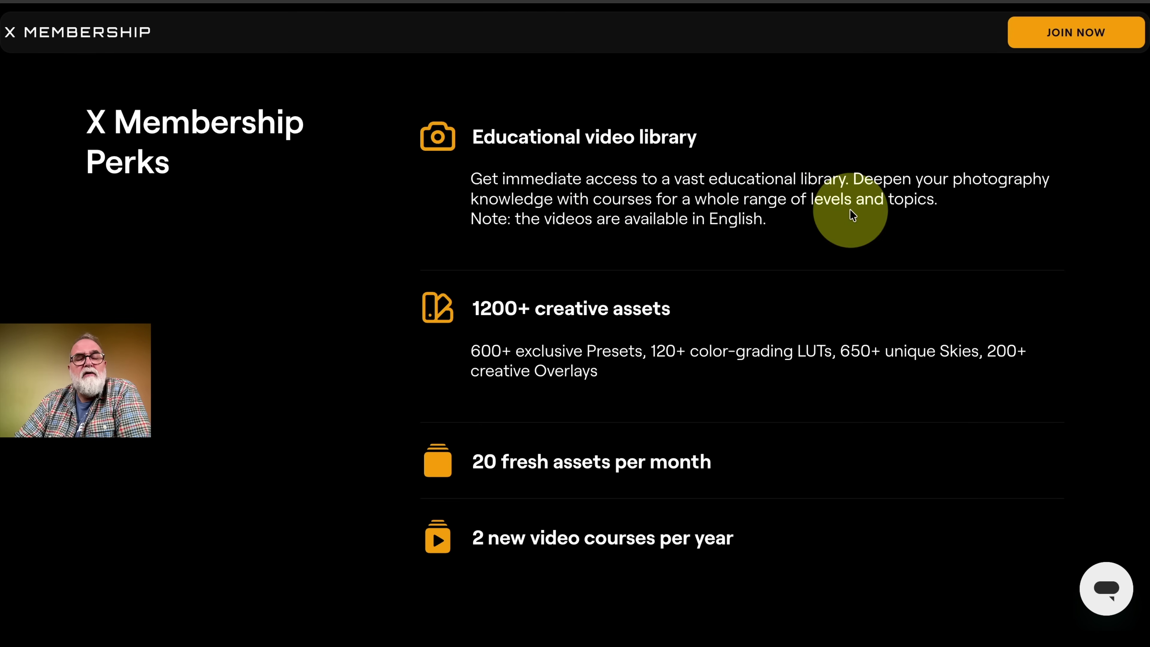
pyautogui.scroll(-2, 788, 229)
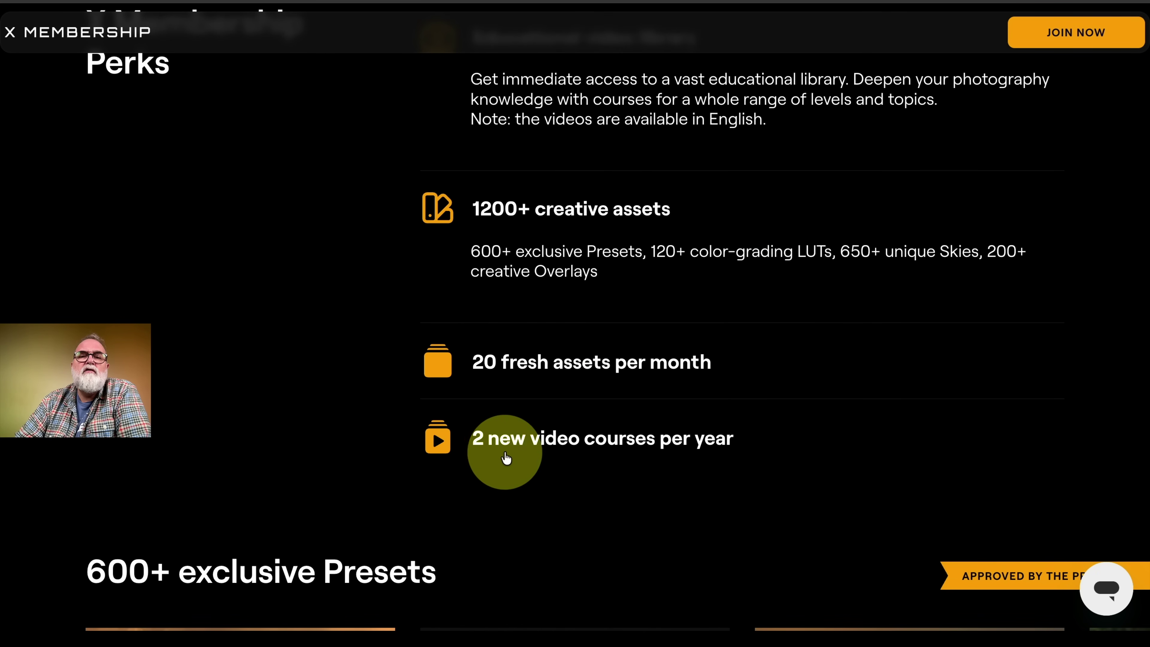
pyautogui.scroll(-5, 706, 441)
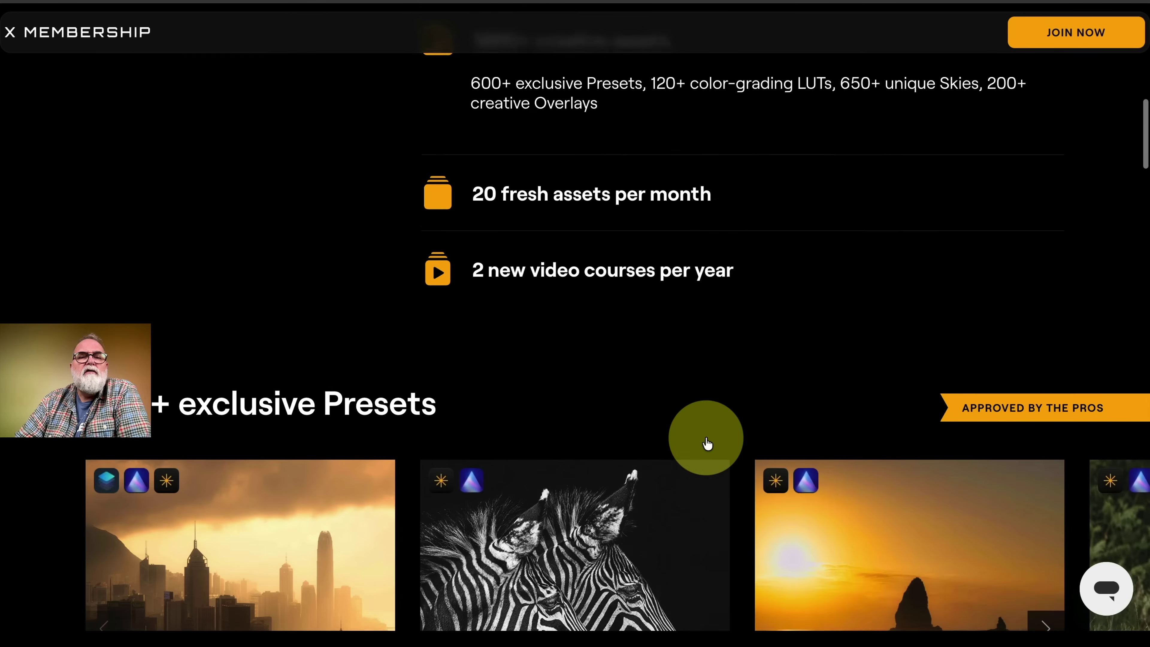
pyautogui.scroll(-1, 707, 442)
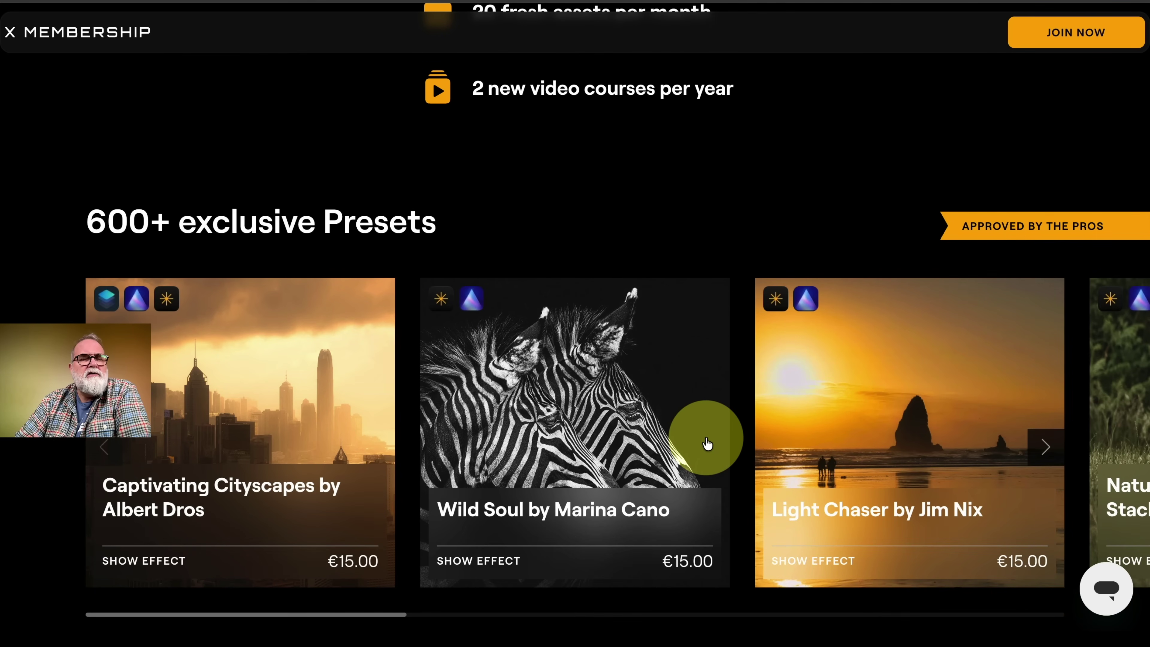
pyautogui.scroll(-2, 708, 443)
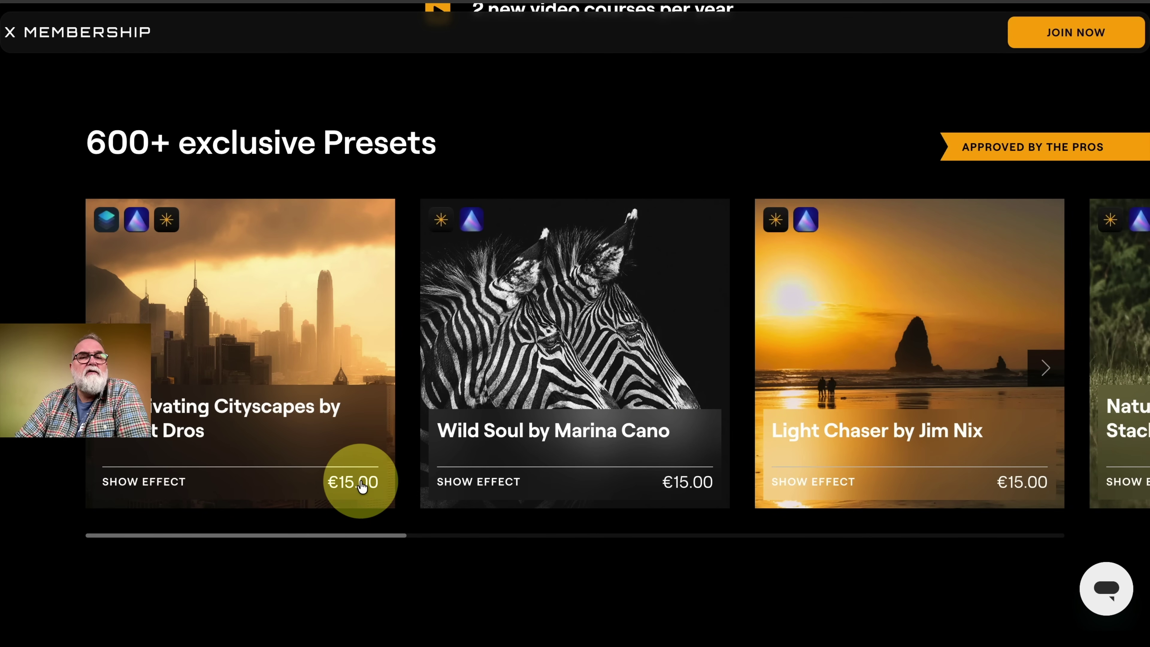
pyautogui.scroll(10, 598, 435)
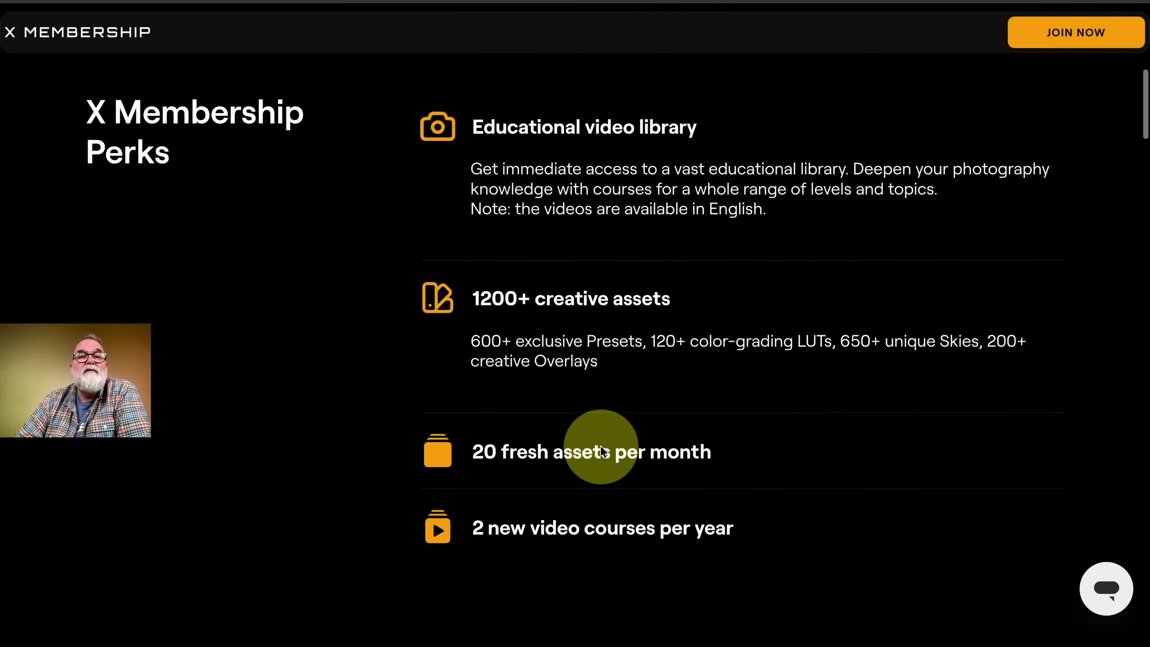
pyautogui.scroll(6, 602, 452)
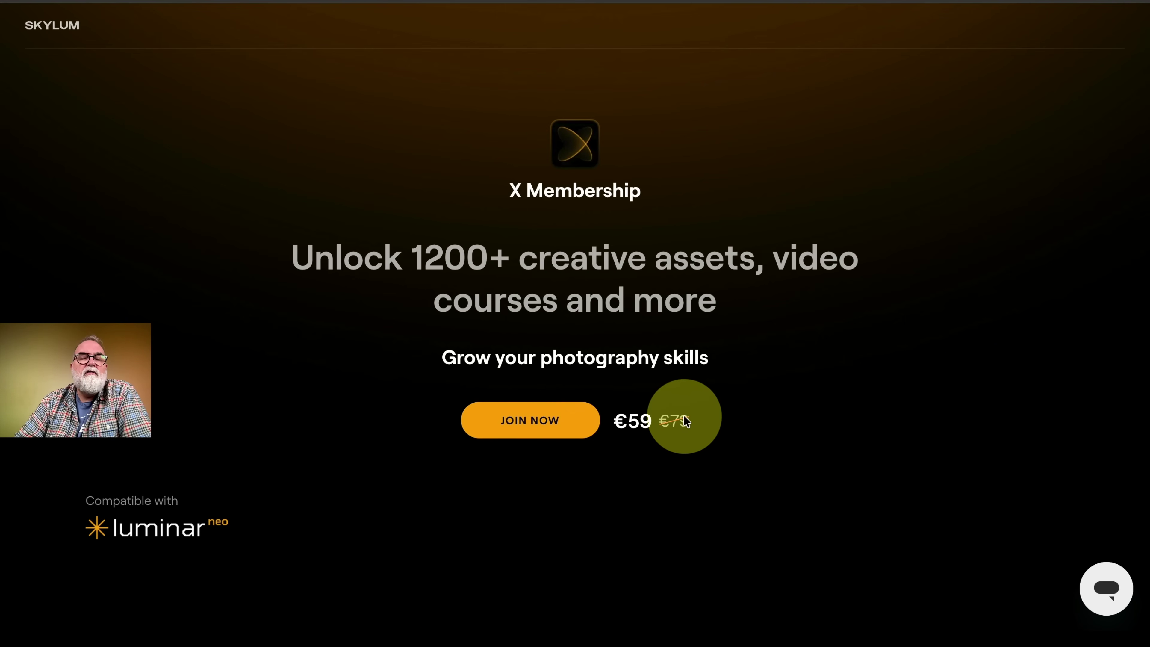
pyautogui.scroll(-5, 685, 414)
pyautogui.scroll(1, 685, 410)
pyautogui.scroll(-3, 494, 430)
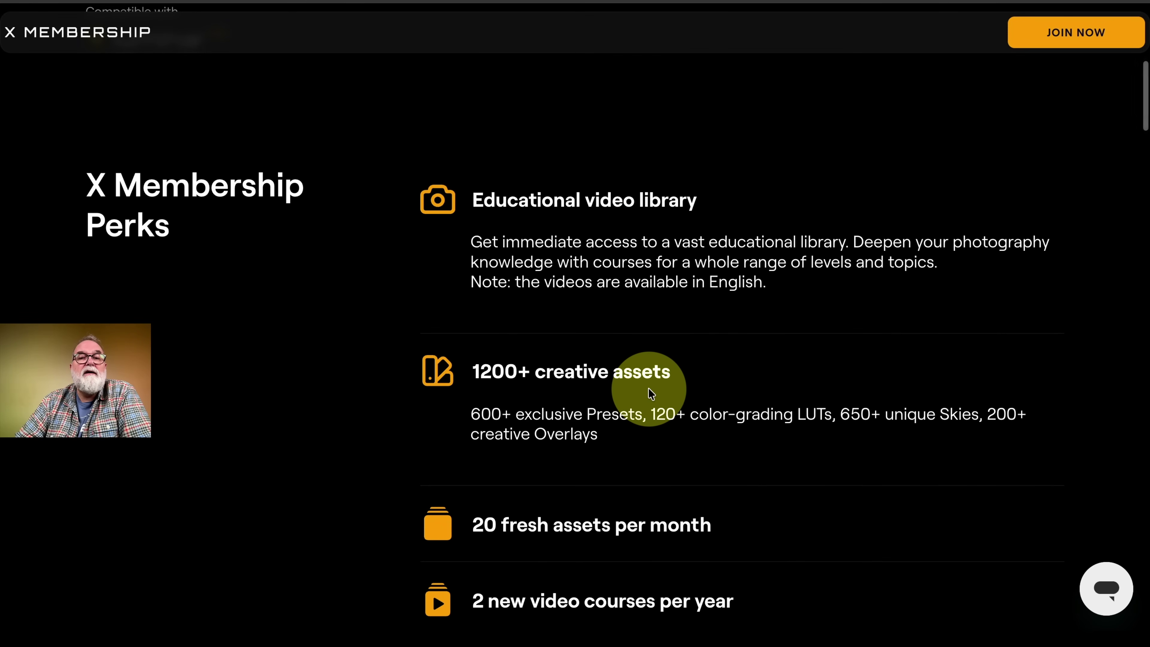
pyautogui.scroll(-2, 648, 387)
pyautogui.scroll(-5, 649, 389)
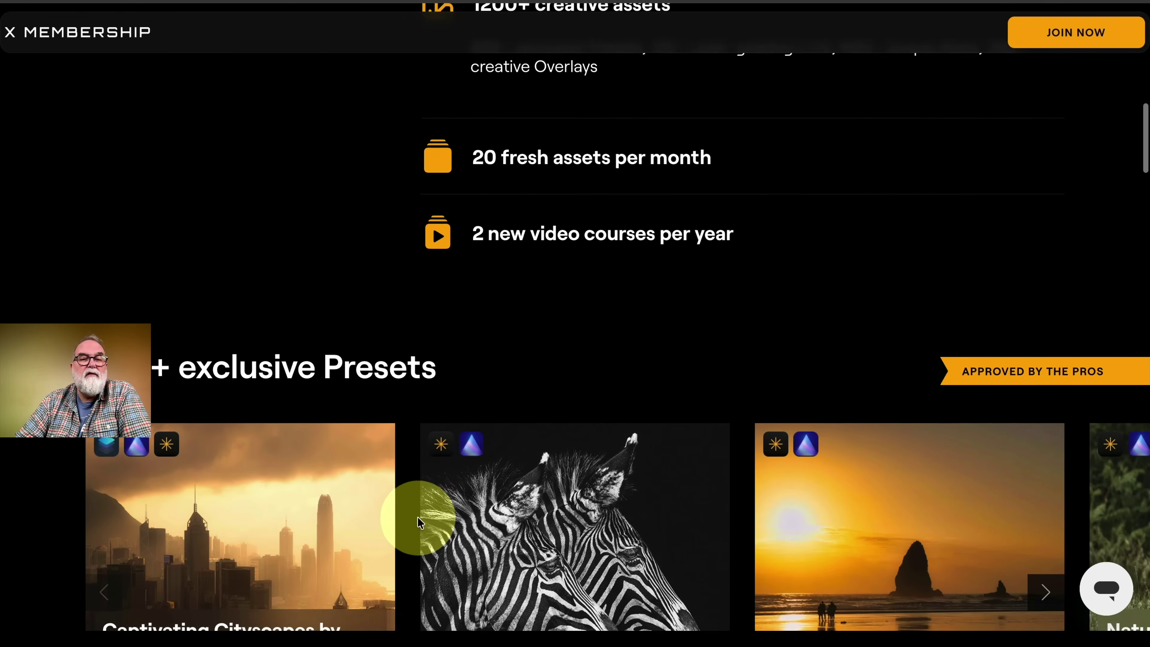
pyautogui.scroll(10, 638, 437)
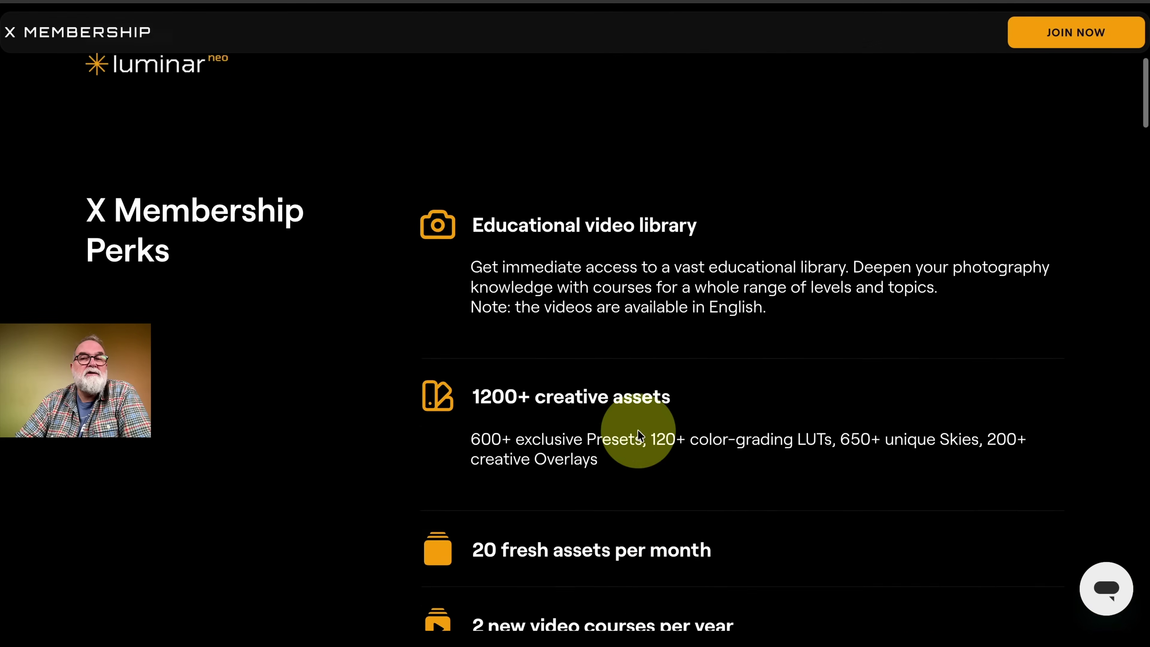
pyautogui.scroll(2, 638, 431)
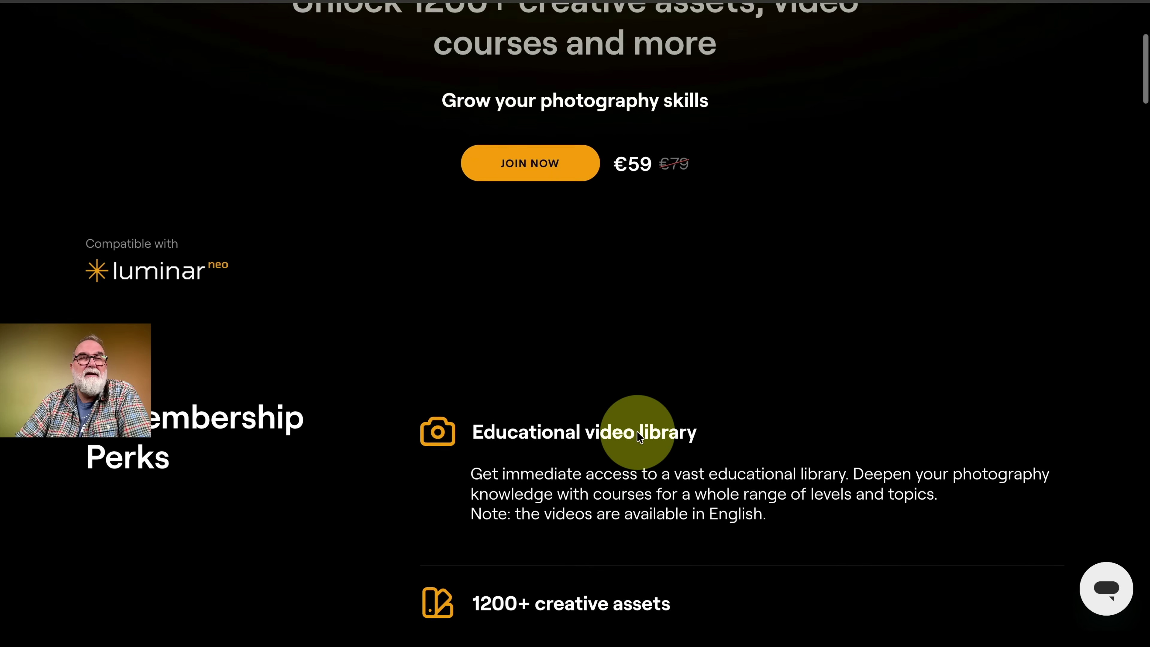
pyautogui.scroll(-7, 639, 437)
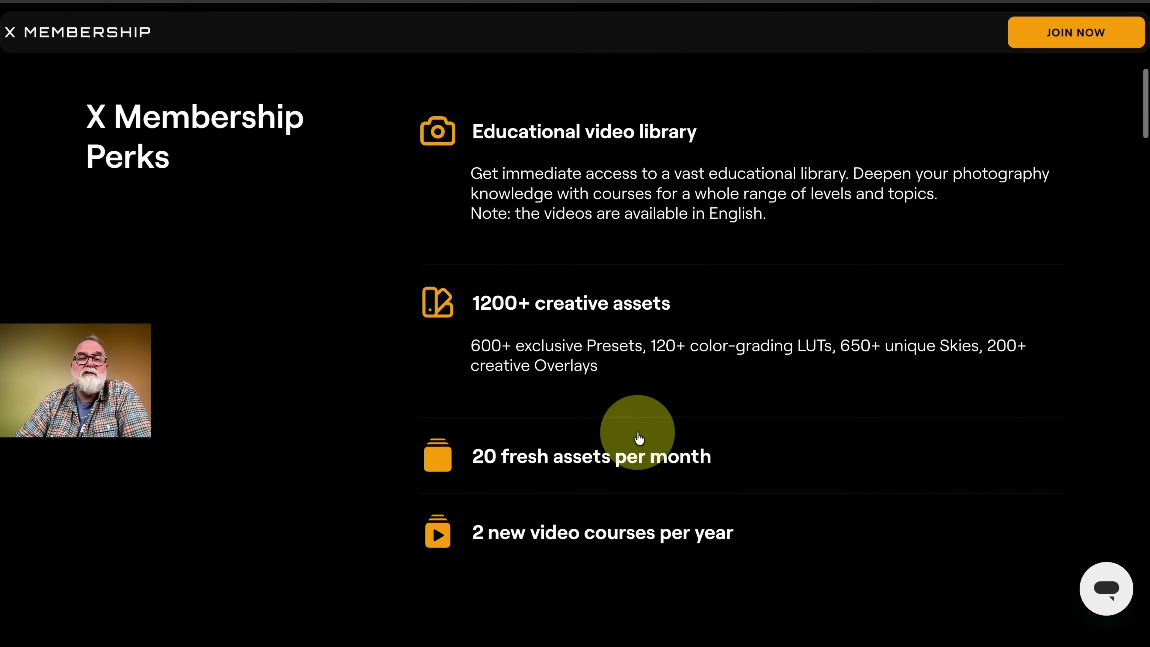